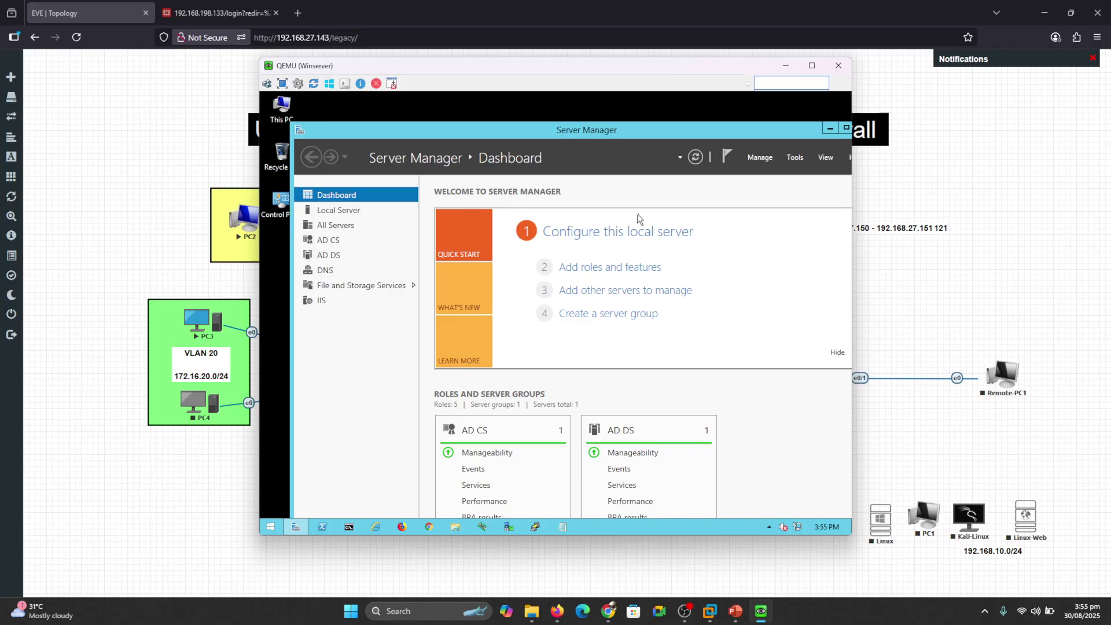
Open the Tools menu from the Server Manager Dashboard.
click(796, 157)
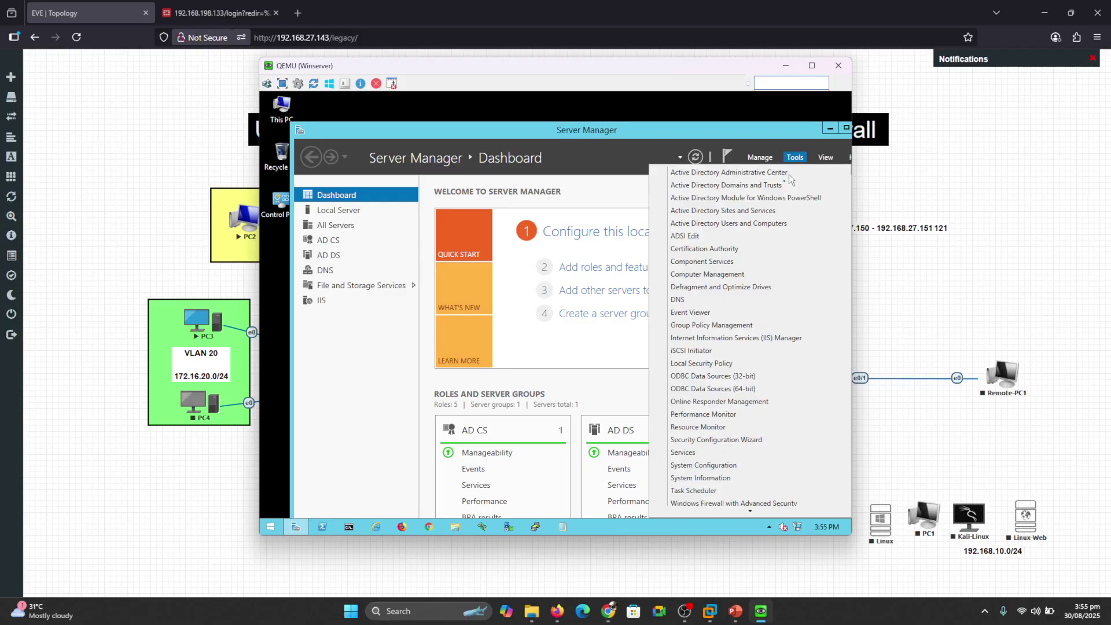
Review the FGT unit's Fin, HR and IT groups and SE-1 user, then minimize the console.
click(744, 223)
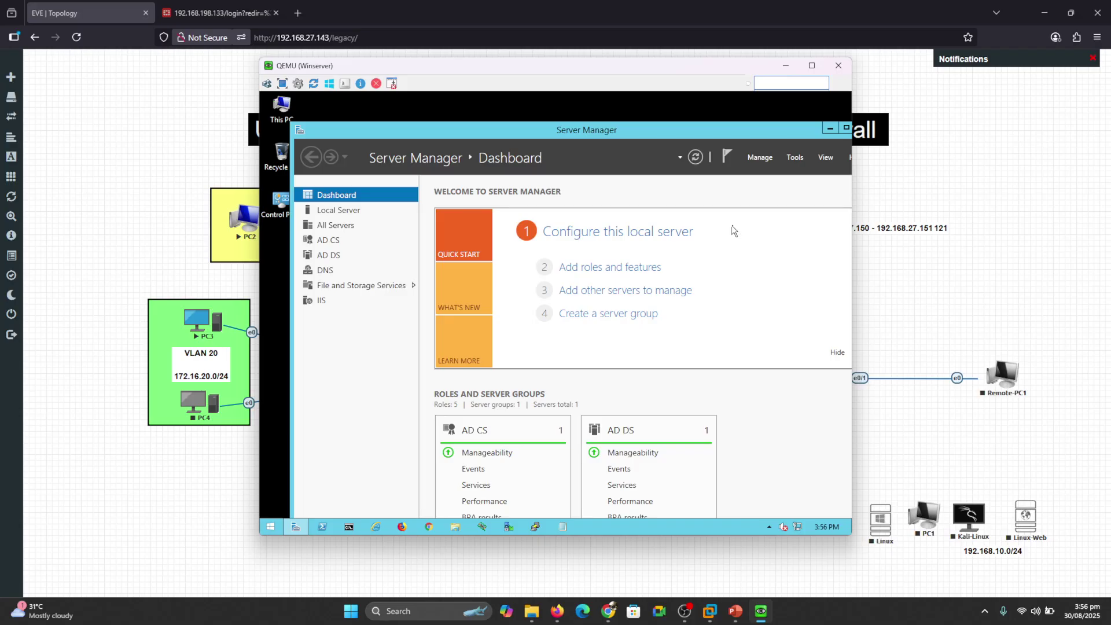
click(454, 279)
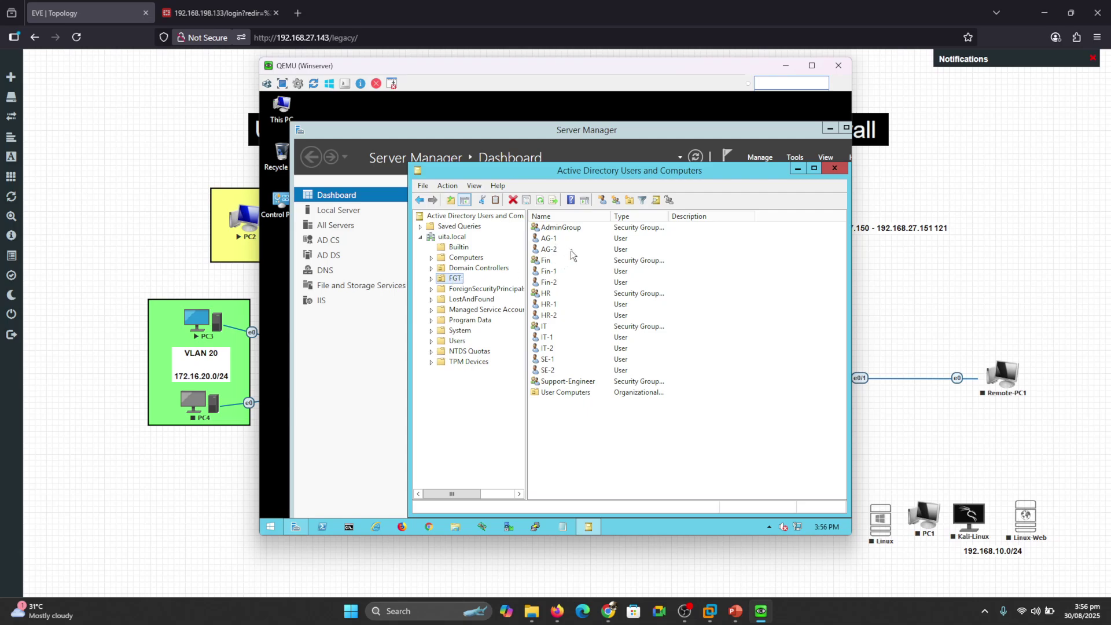
click(557, 263)
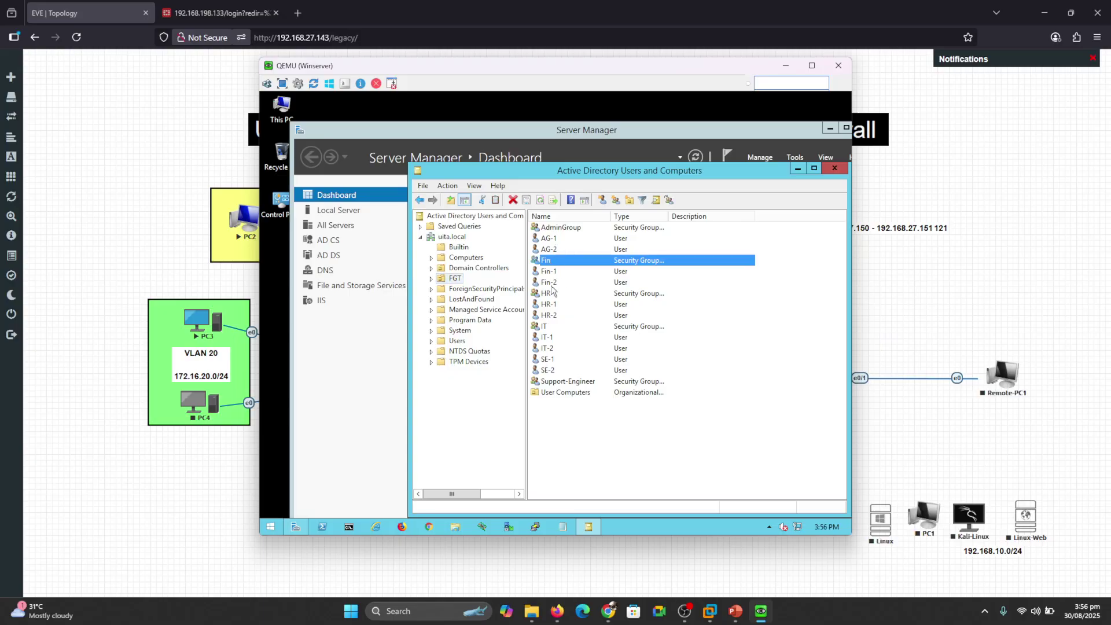
click(548, 294)
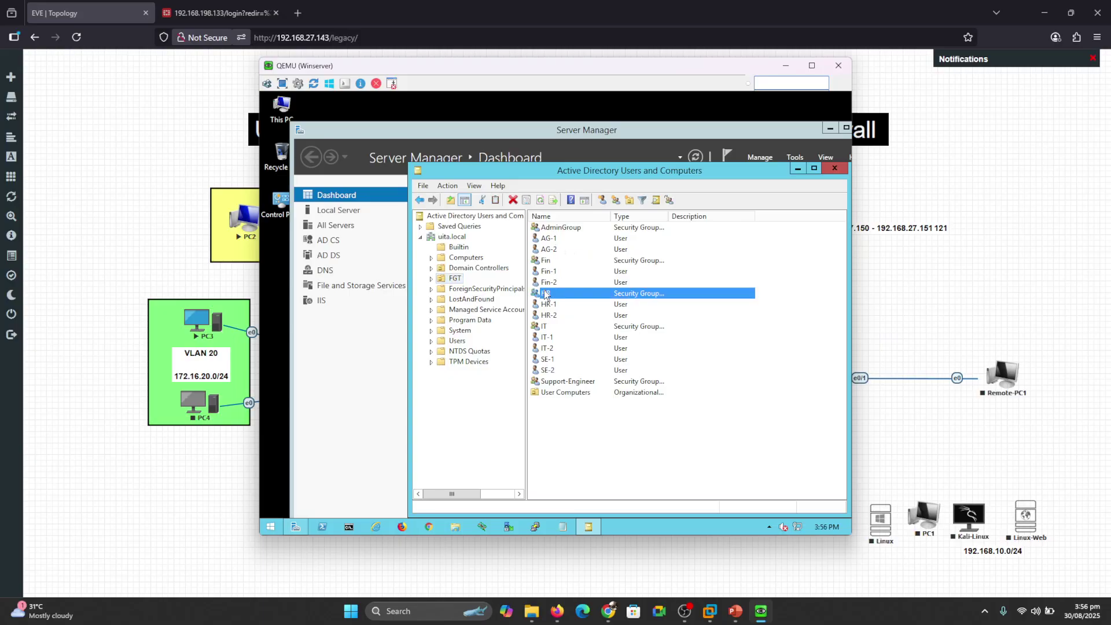
click(547, 327)
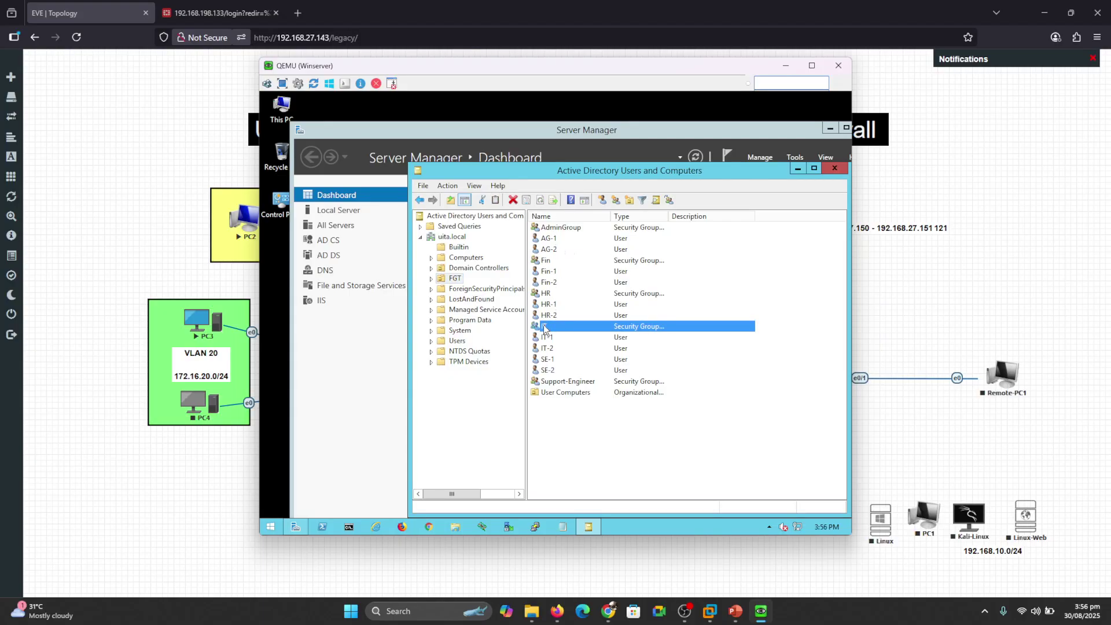
click(550, 361)
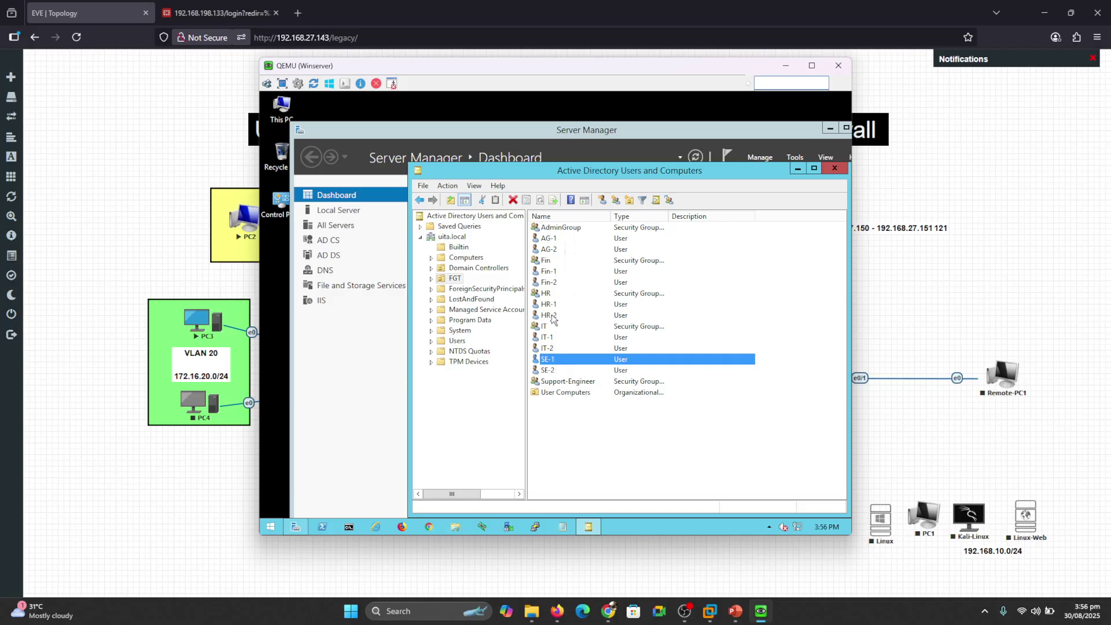
click(784, 67)
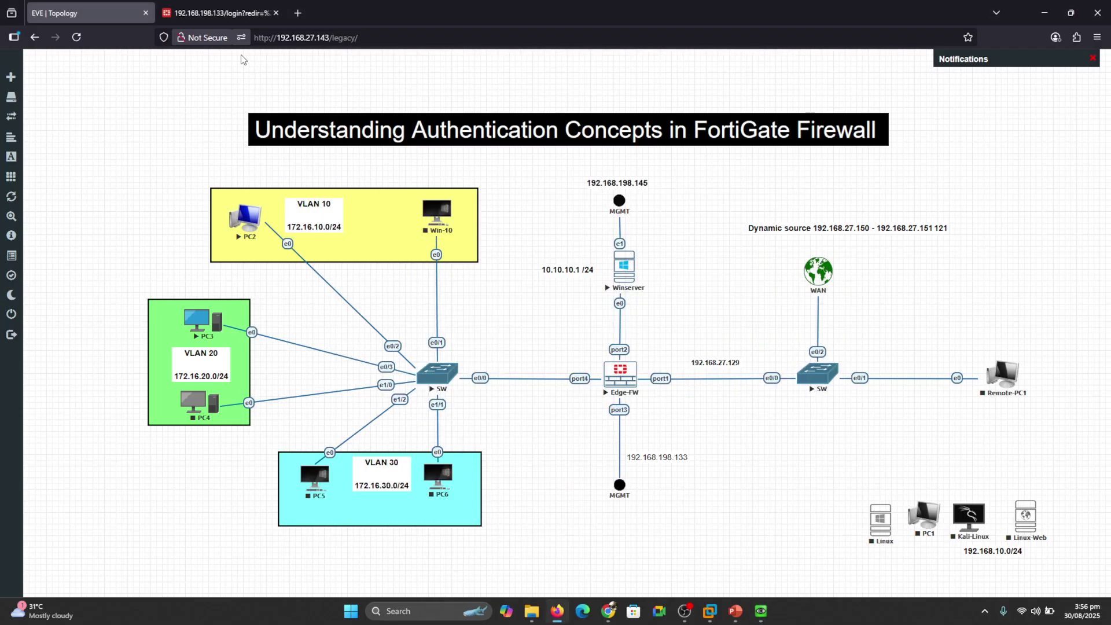
Log back in to FortiGate and start a new entry under LDAP Servers.
click(207, 9)
click(527, 380)
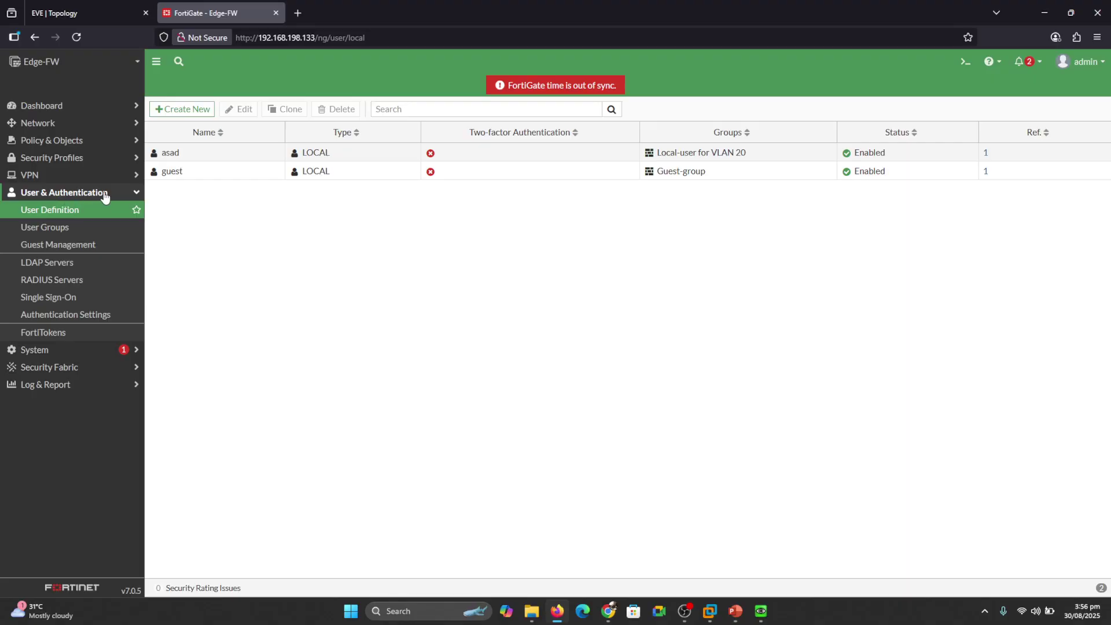
click(55, 264)
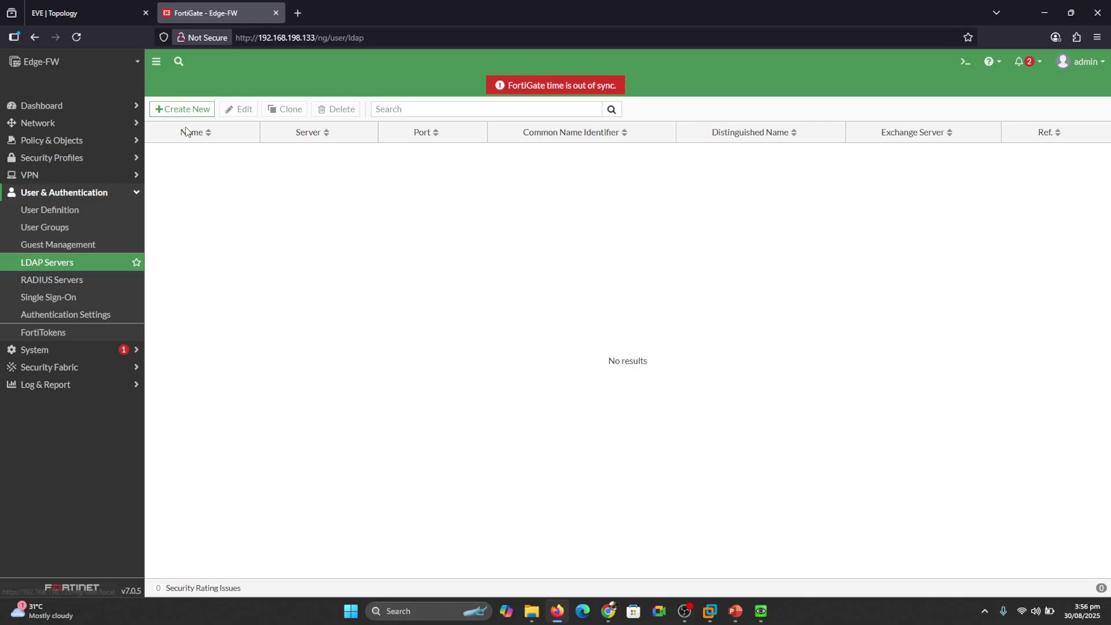
click(184, 110)
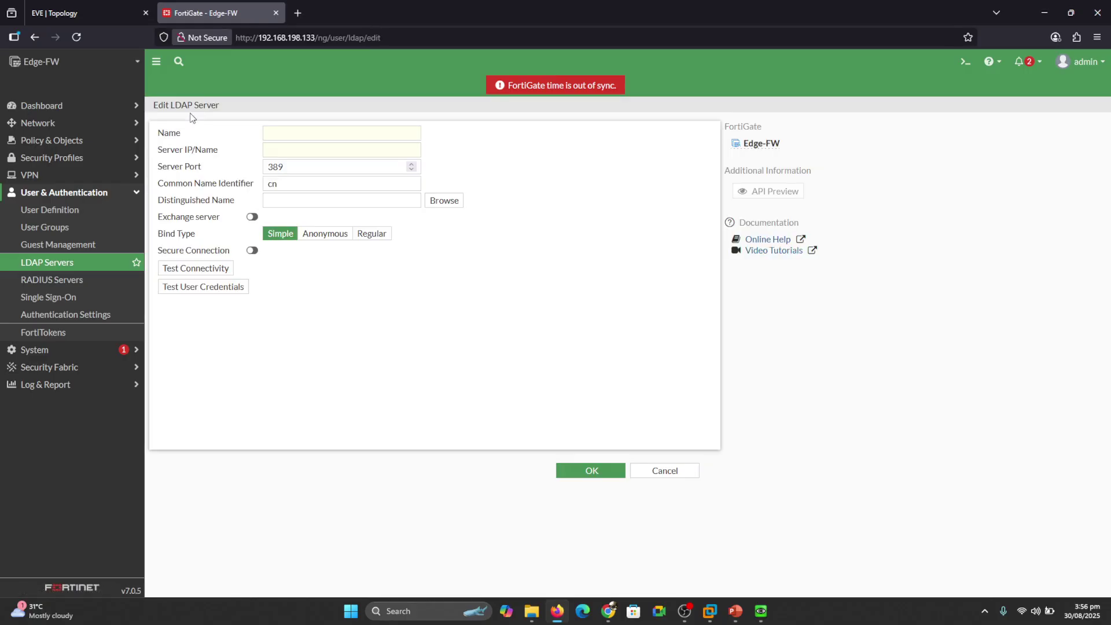
Name the LDAP server 'ad Authentication' and set Server IP to 10.10.10.1, checked in Server Manager.
click(290, 135)
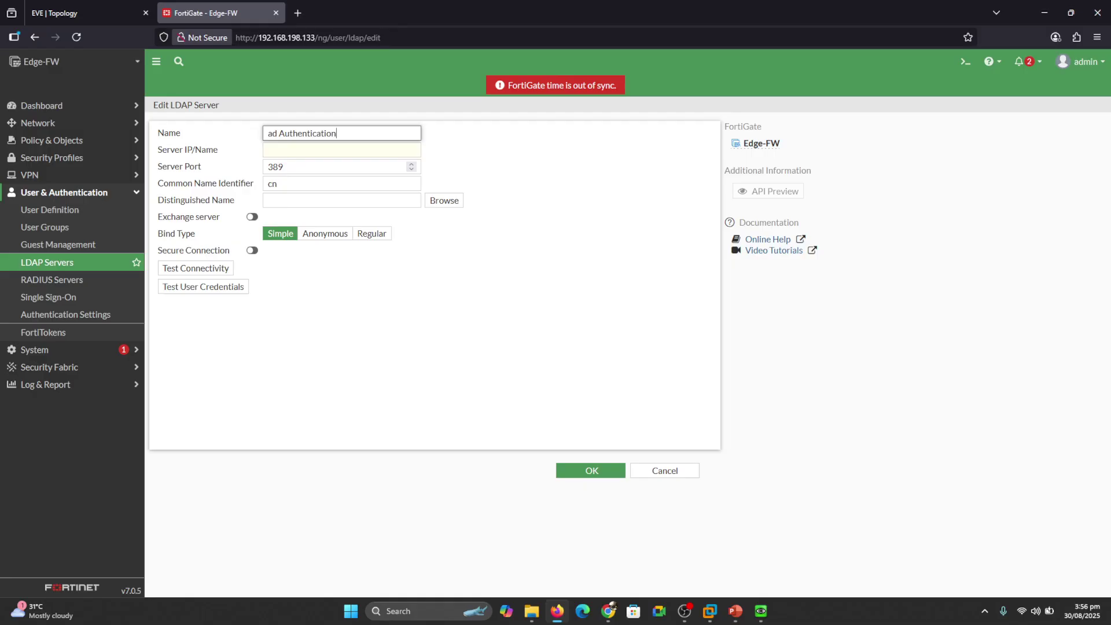
click(289, 151)
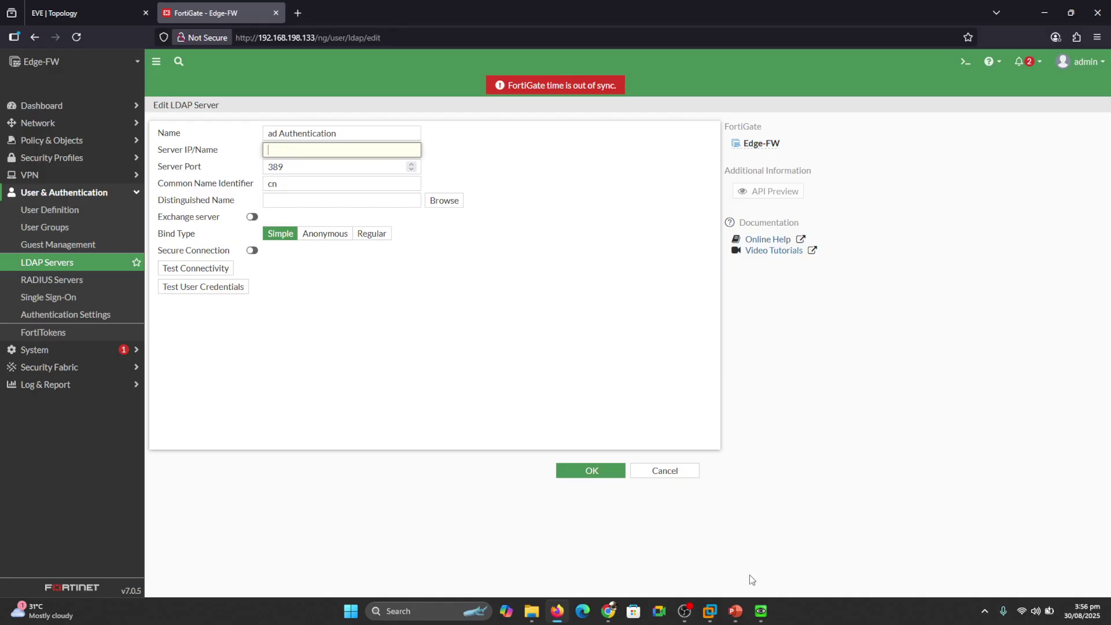
mouse_move(760, 611)
click(759, 550)
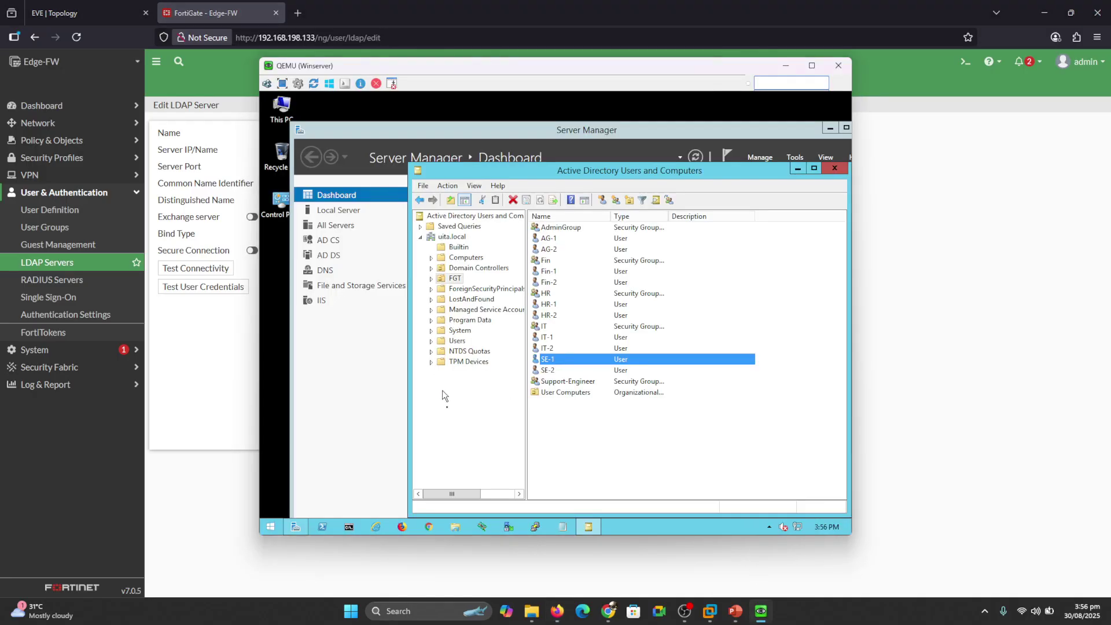
click(358, 353)
click(339, 211)
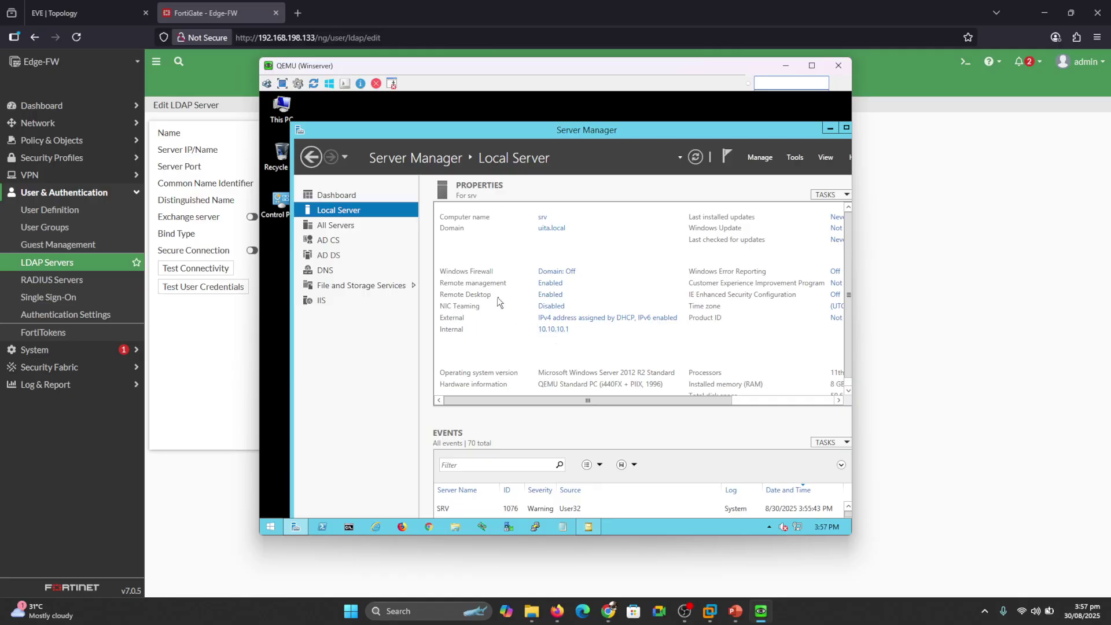
click(209, 359)
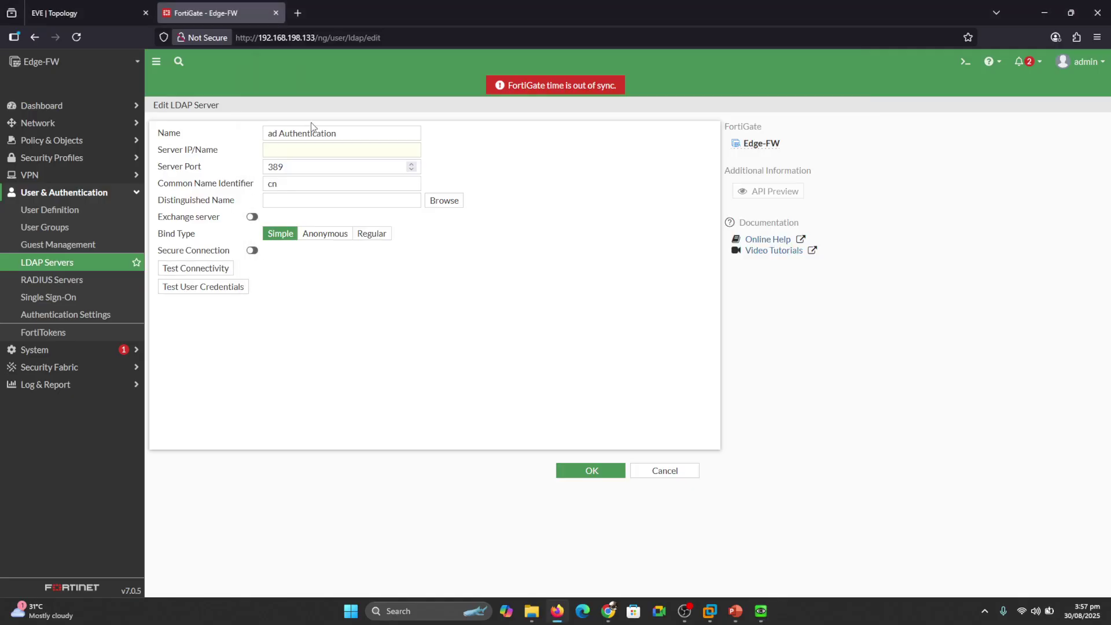
click(290, 152)
text(10.10.10.1)
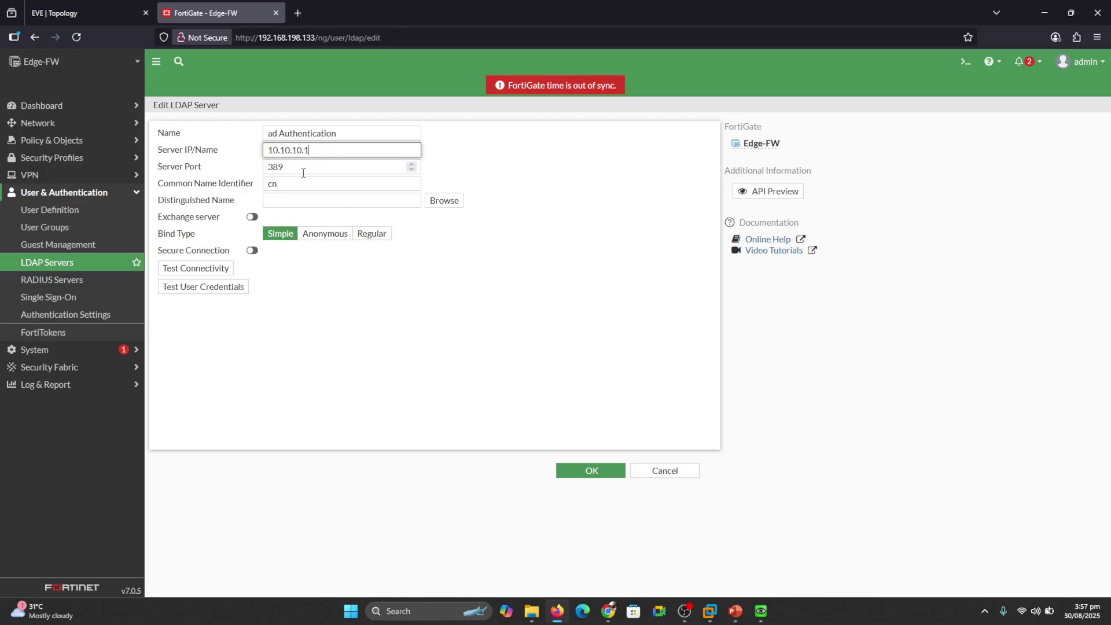
Use Regular bind with the domain administrator's username and password, then run Test Connectivity.
click(369, 234)
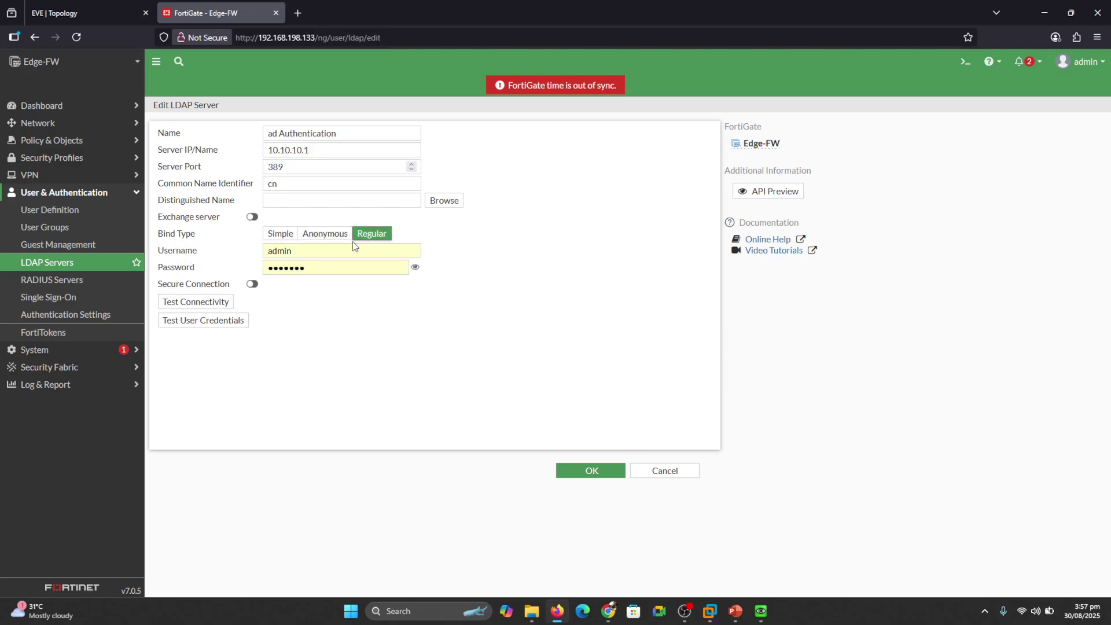
click(324, 250)
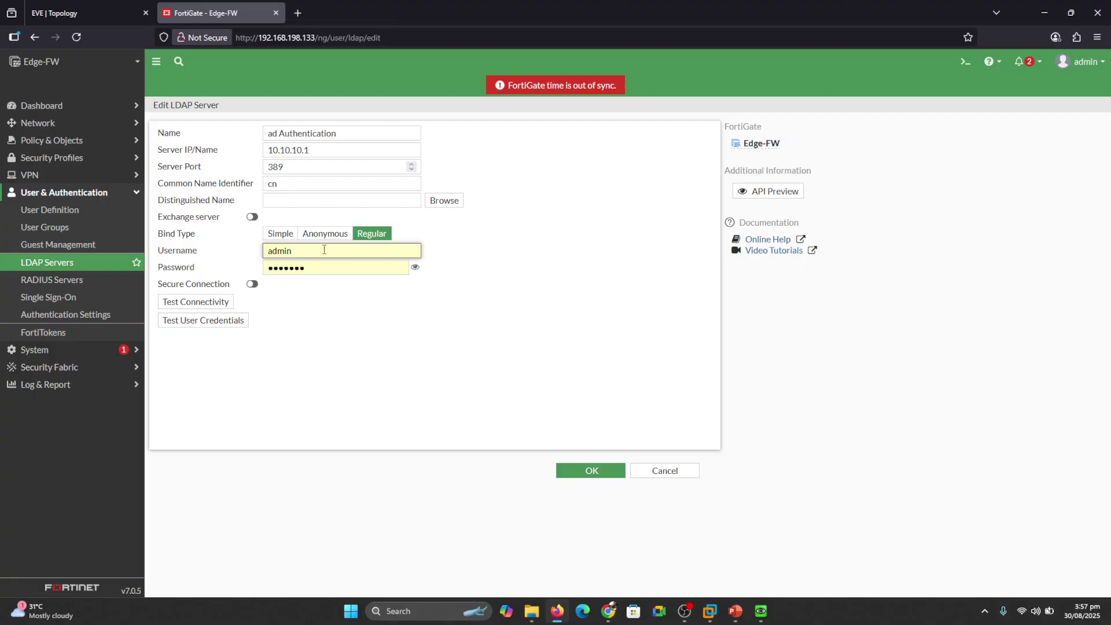
text(ist)
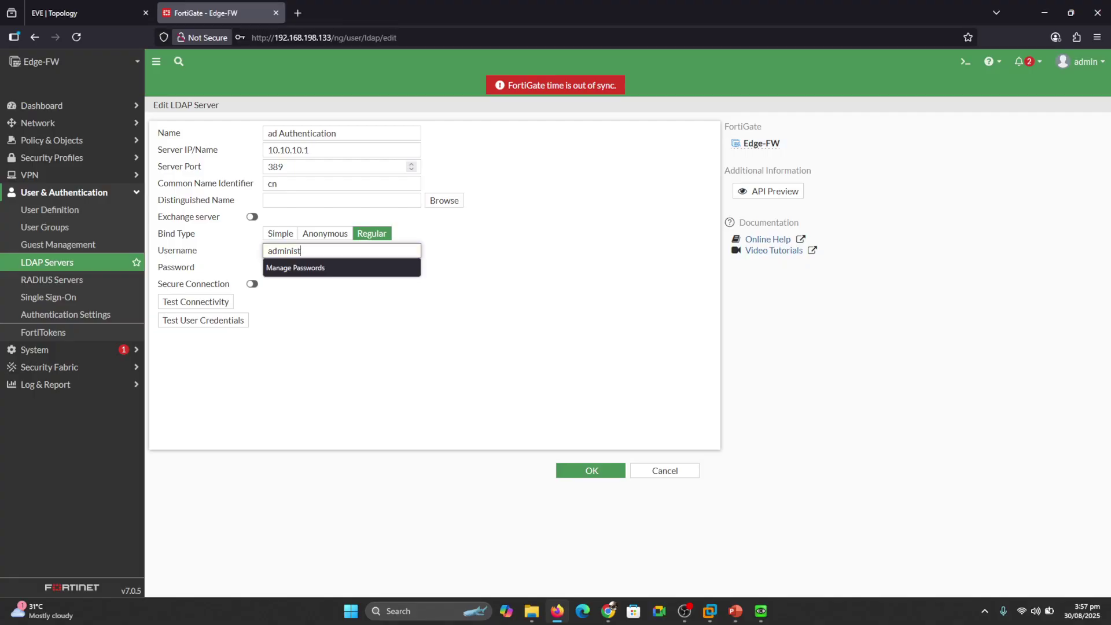
text(rator@uita.local)
key(Tab)
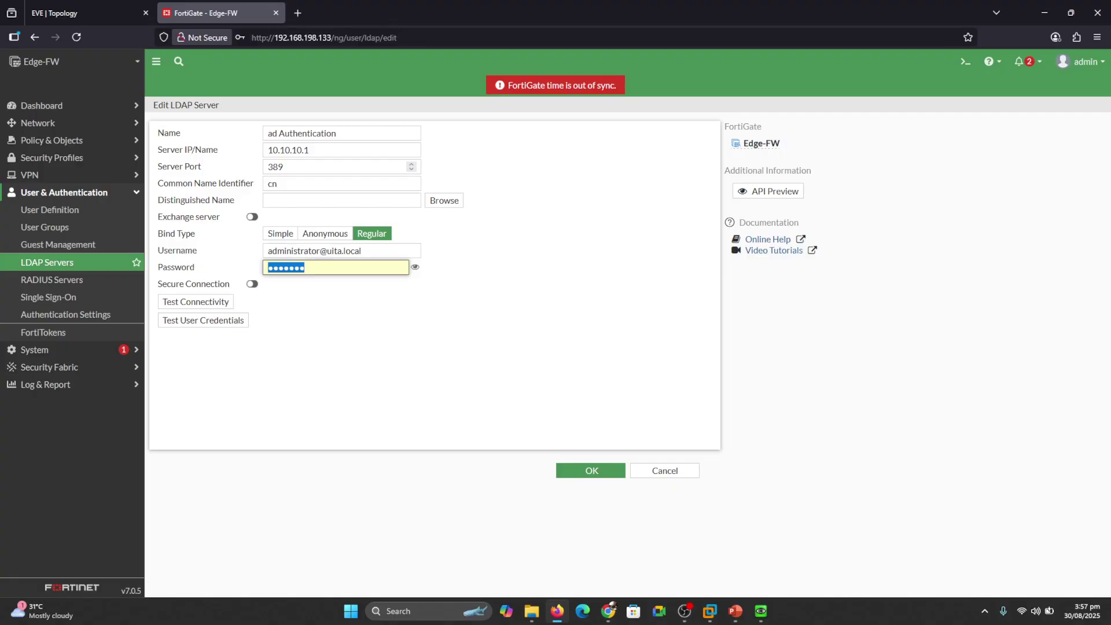
text(Passwo)
click(224, 303)
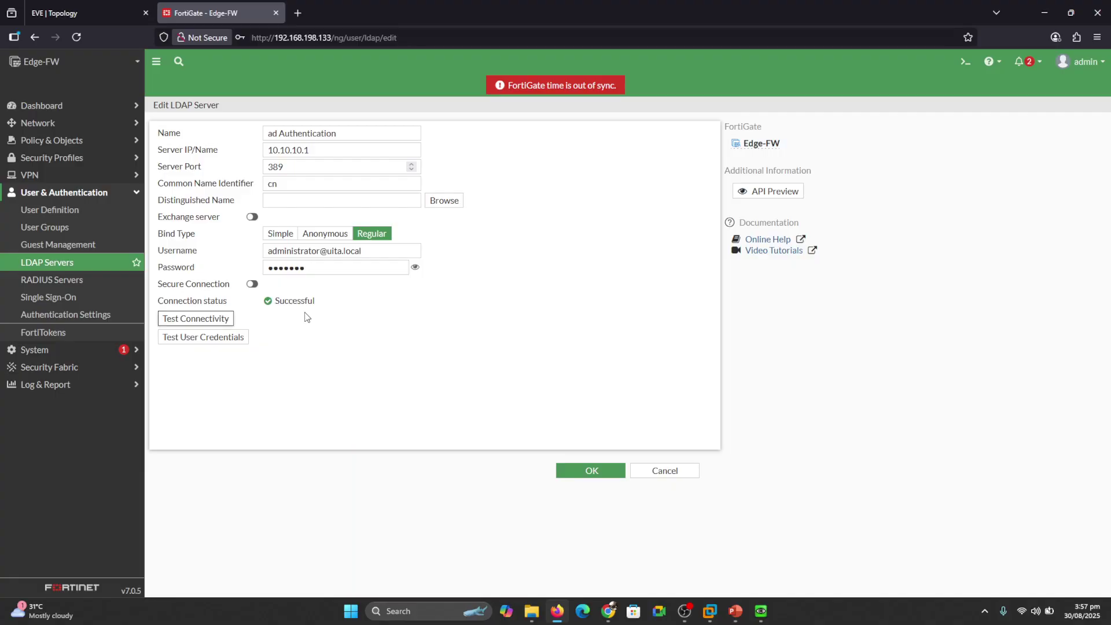
Pick dc=uita,dc=local from the directory browser as Distinguished Name and save the LDAP server.
click(439, 204)
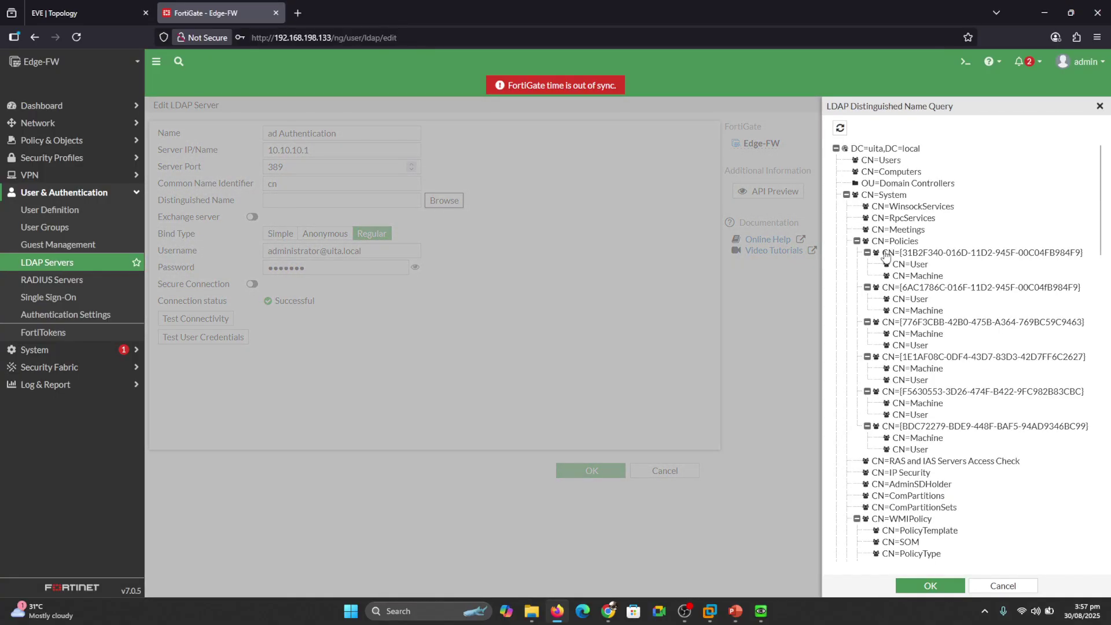
click(761, 610)
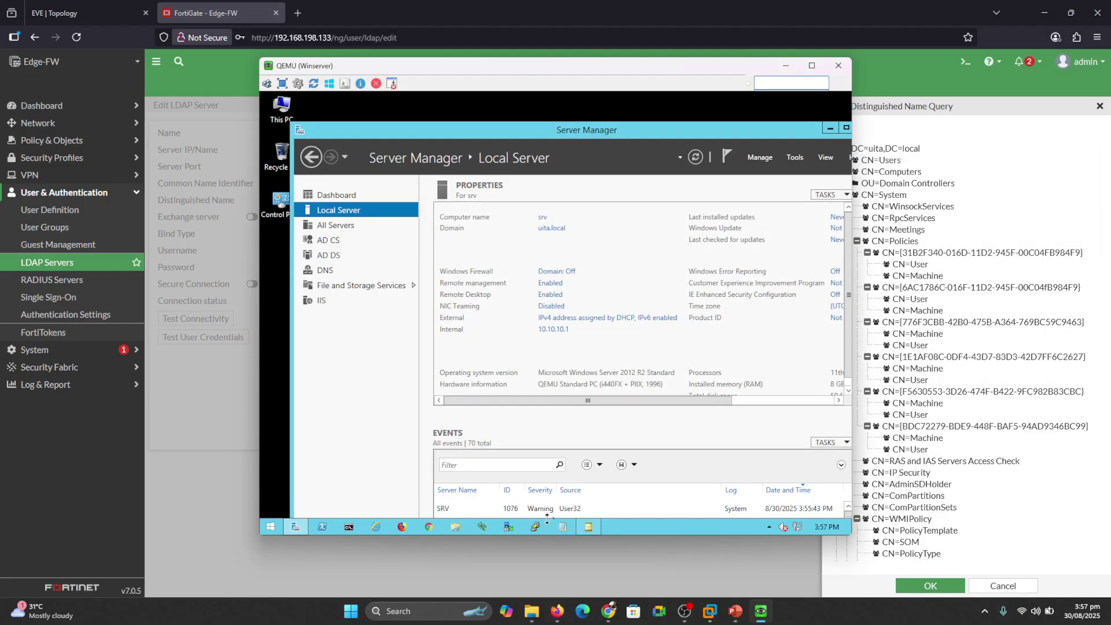
click(830, 128)
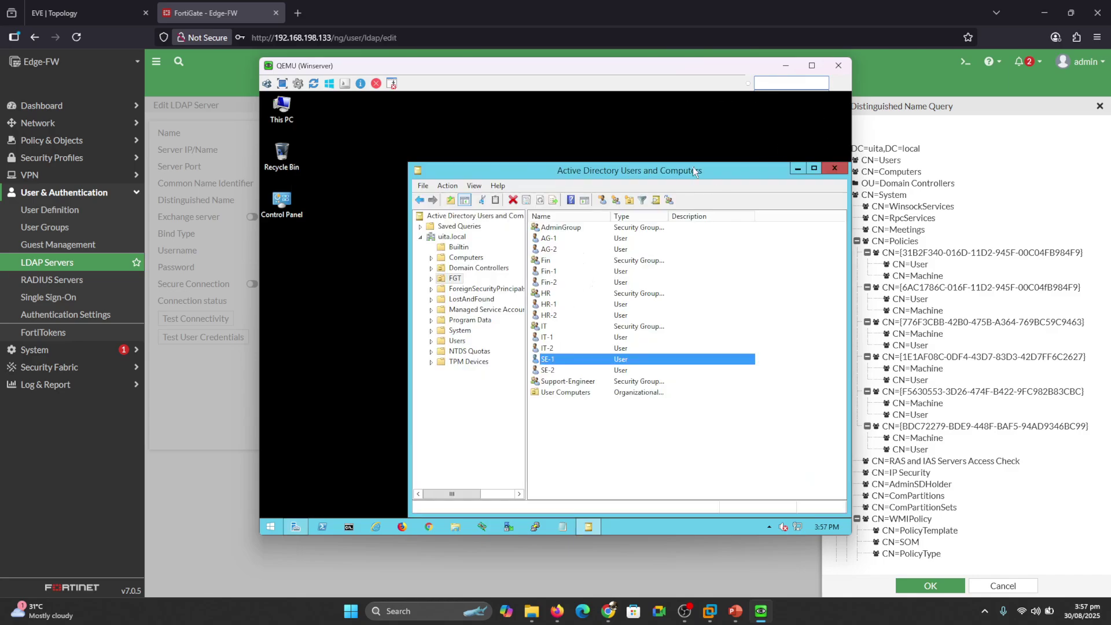
drag(693, 166, 636, 154)
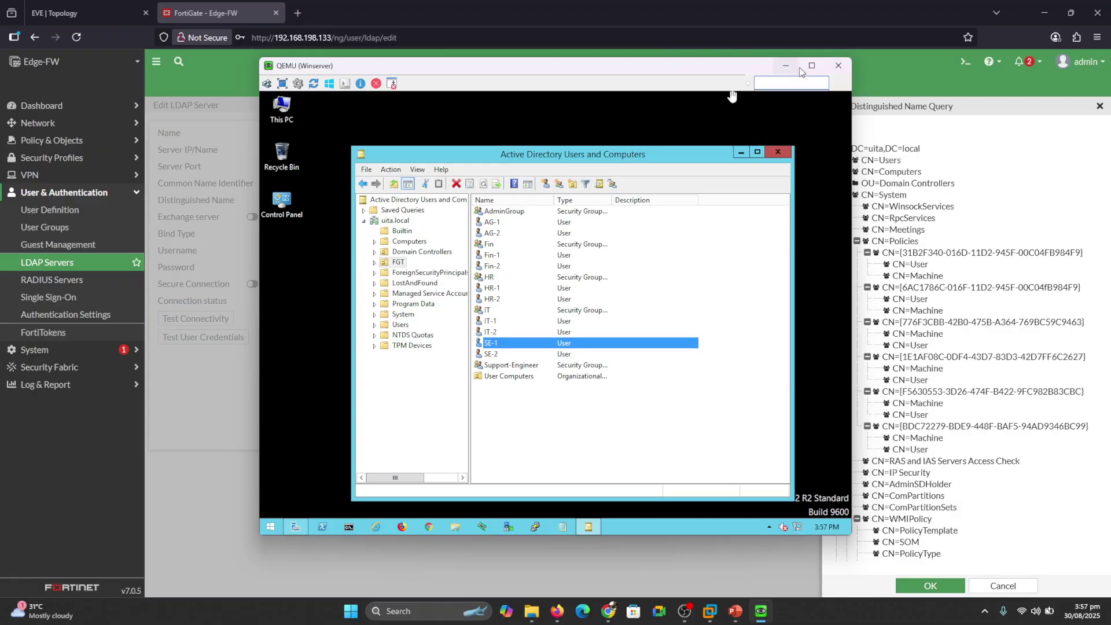
click(838, 65)
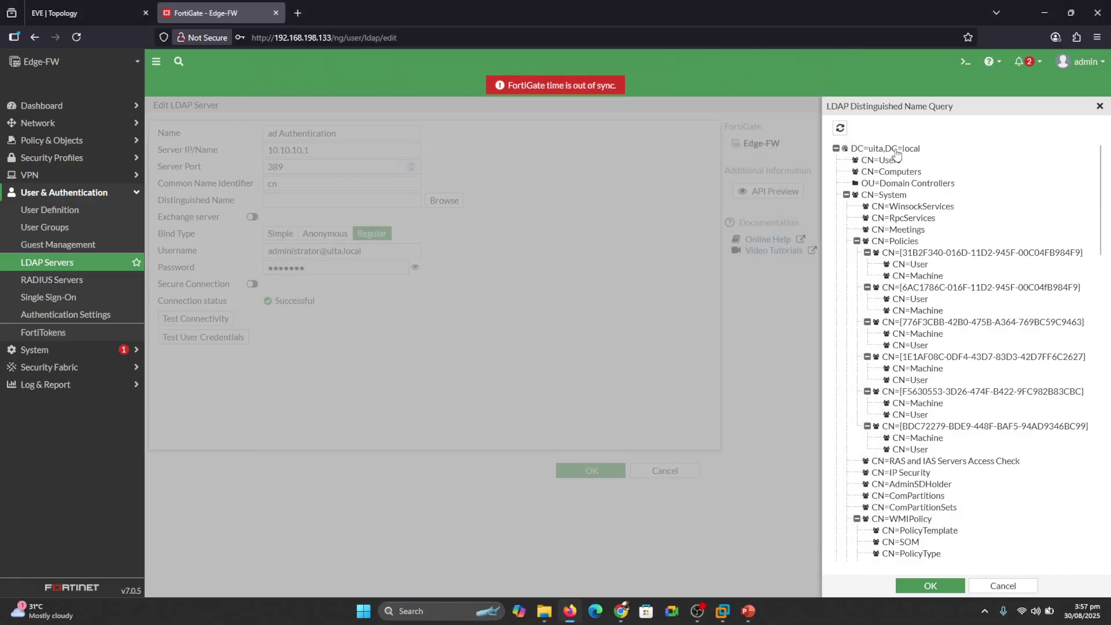
click(931, 585)
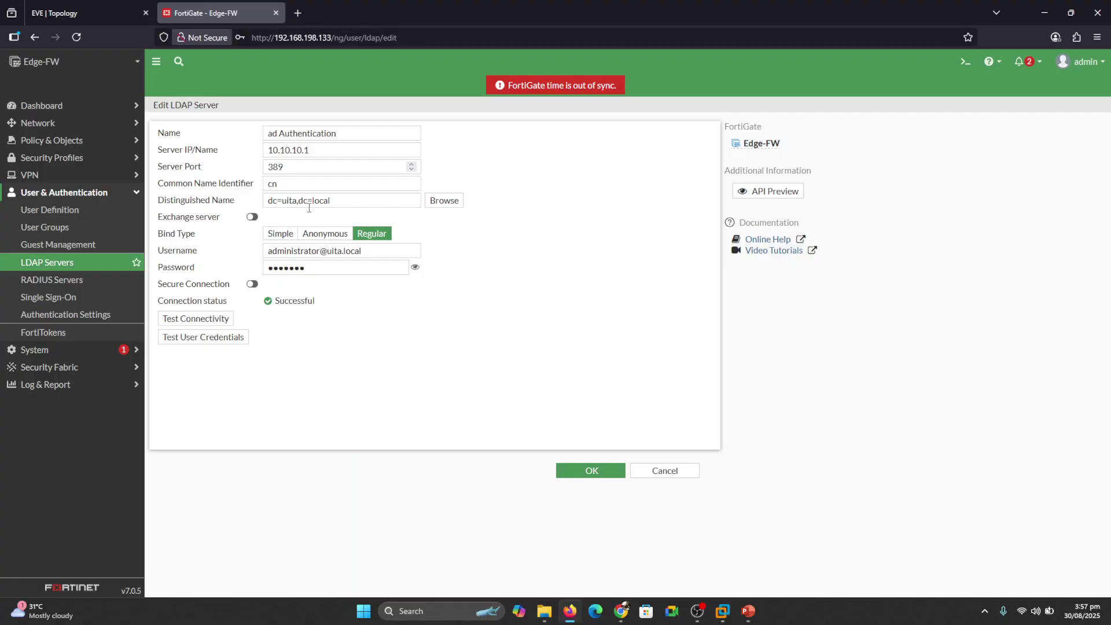
click(596, 473)
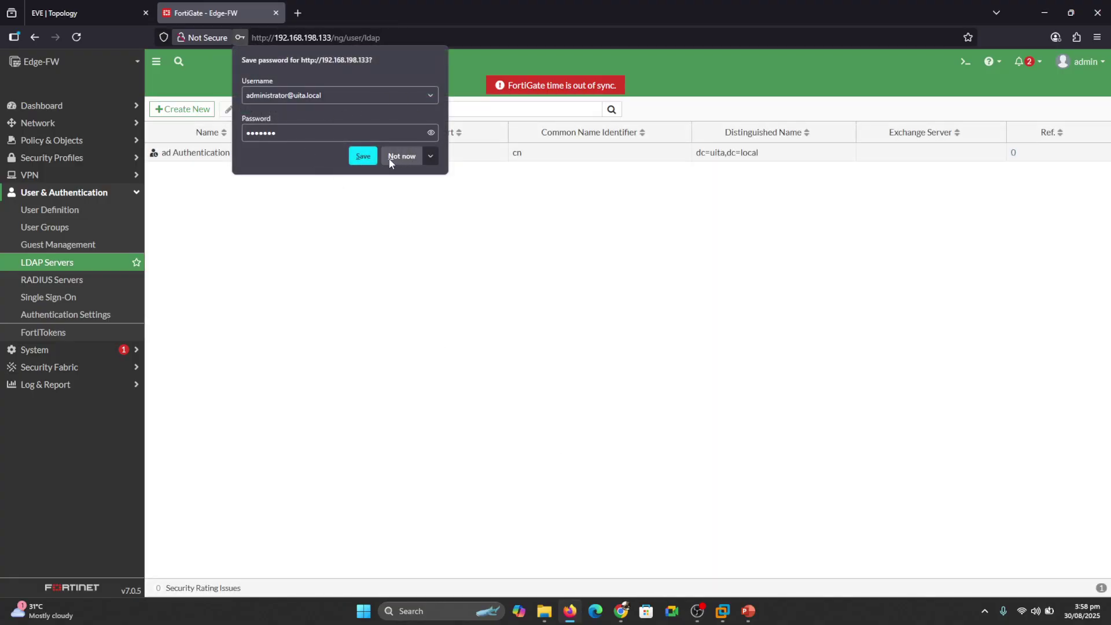
Create a new user group named 'IT group' and add a remote group match.
click(362, 156)
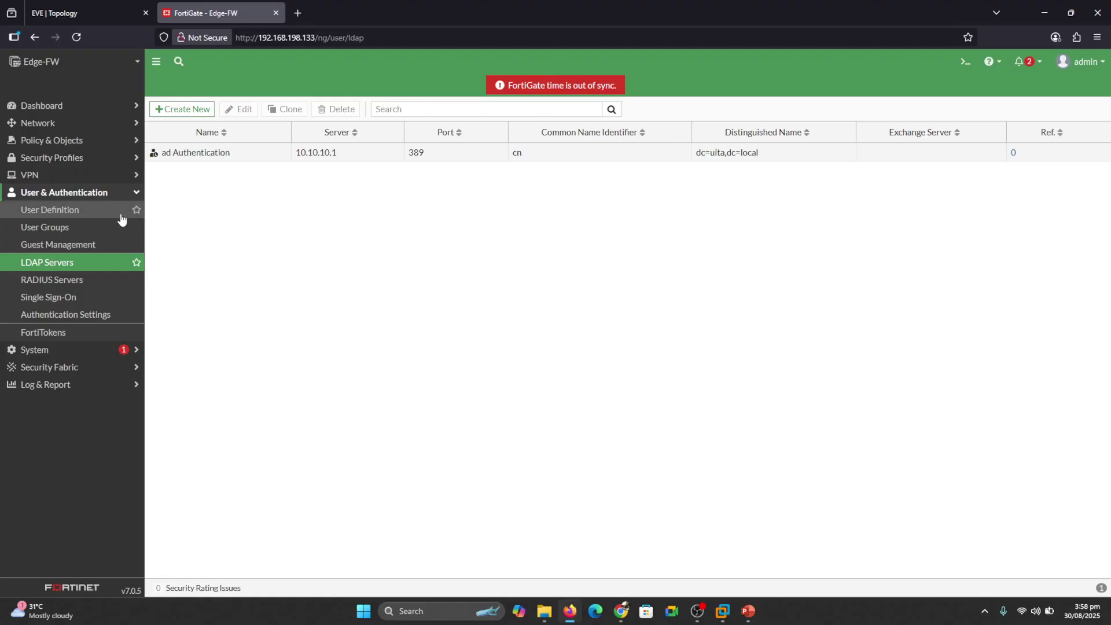
click(51, 228)
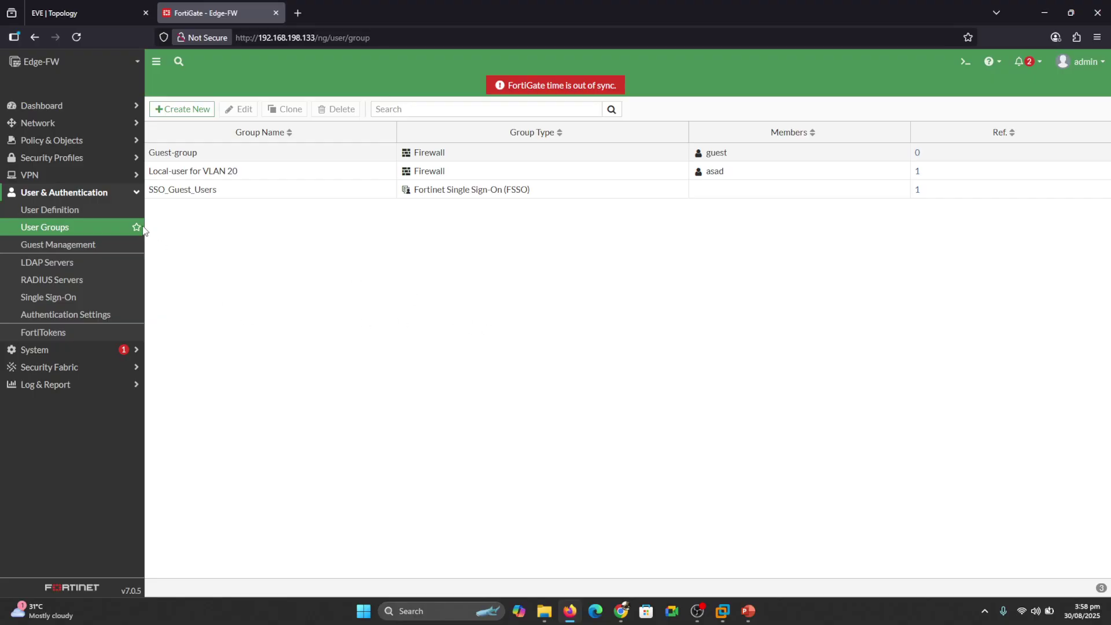
click(187, 110)
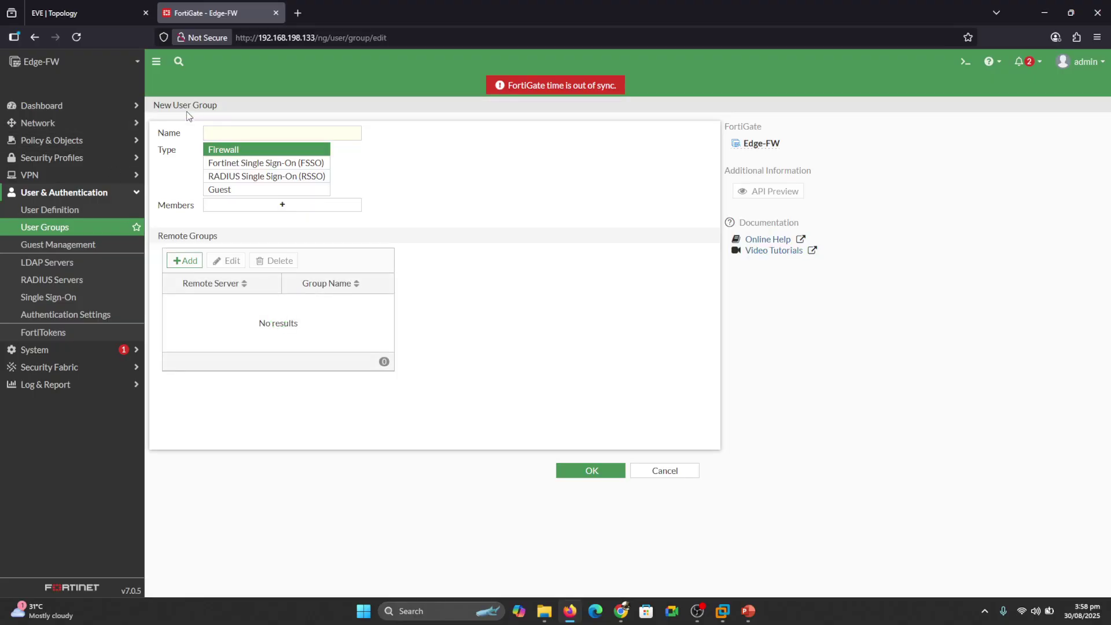
click(235, 131)
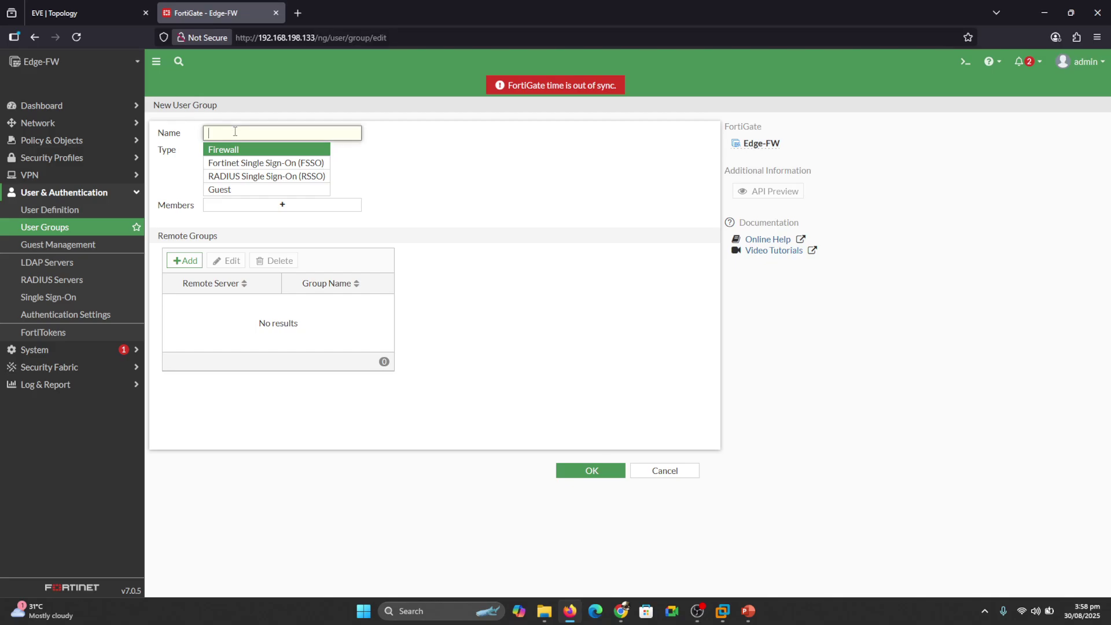
text(IT grou)
key(BackSpace)
key(BackSpace)
key(BackSpace)
click(189, 260)
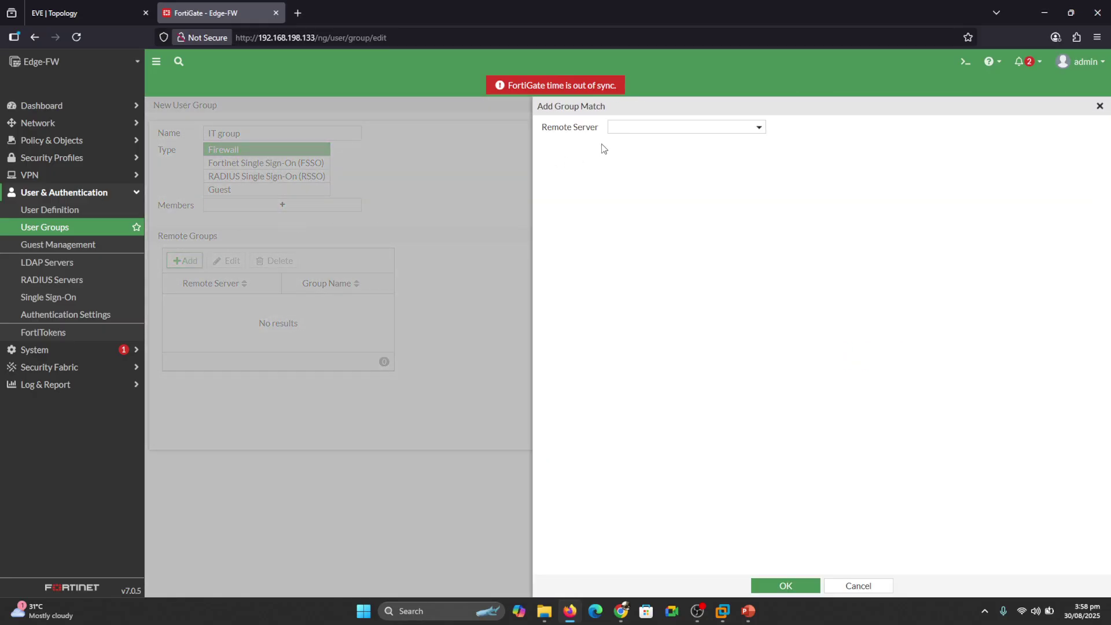
Choose ad Authentication, search 'it', add the IT directory group, and save IT group.
click(629, 128)
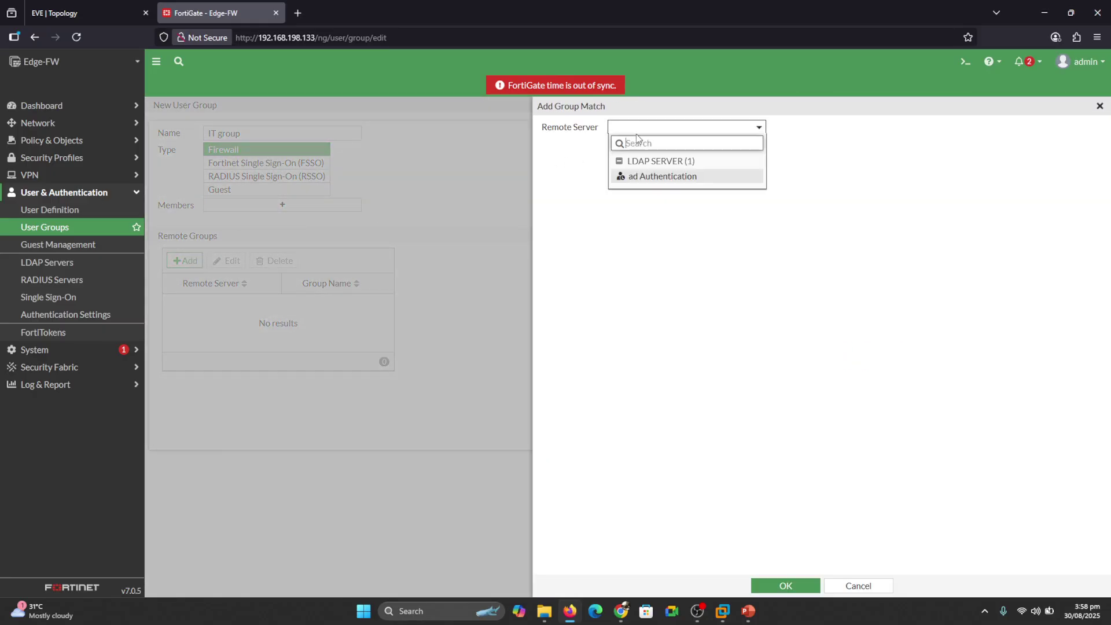
click(646, 177)
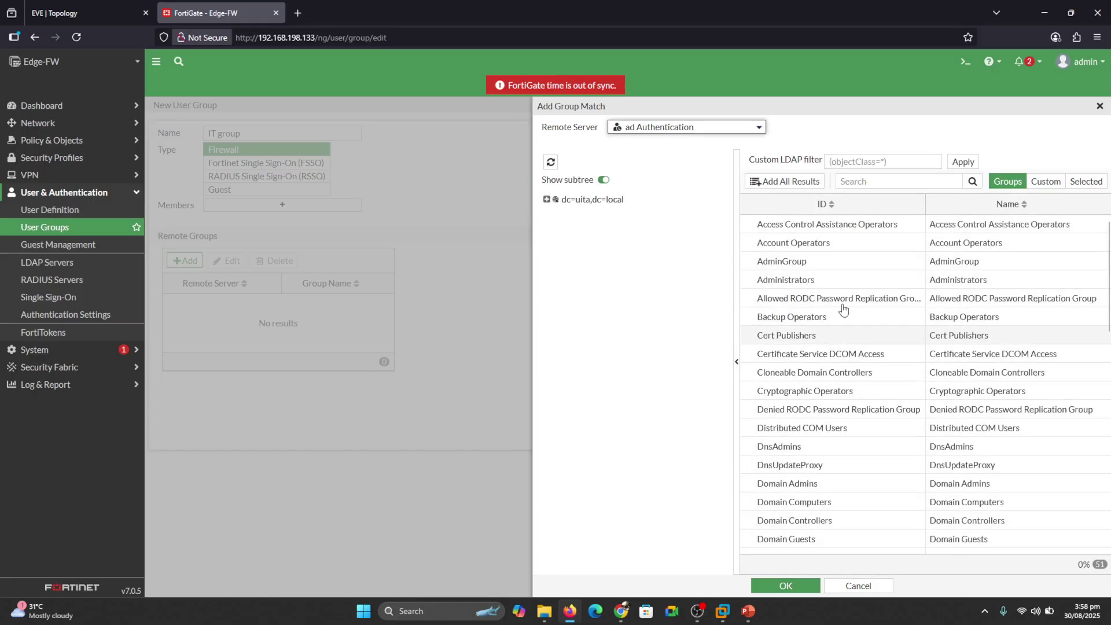
click(879, 182)
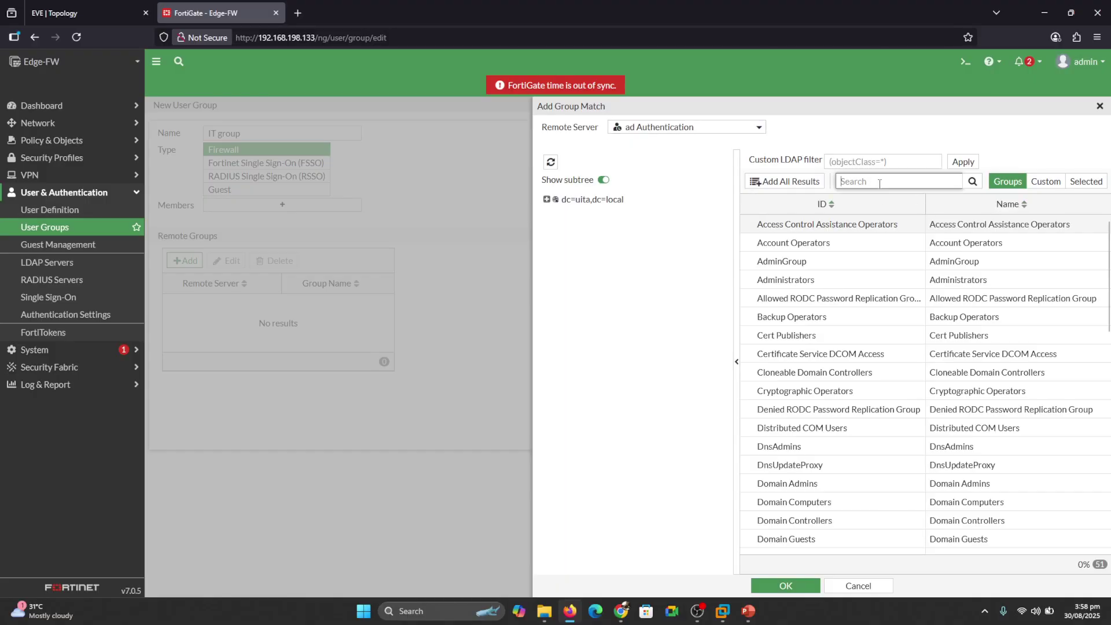
text(it)
click(1012, 184)
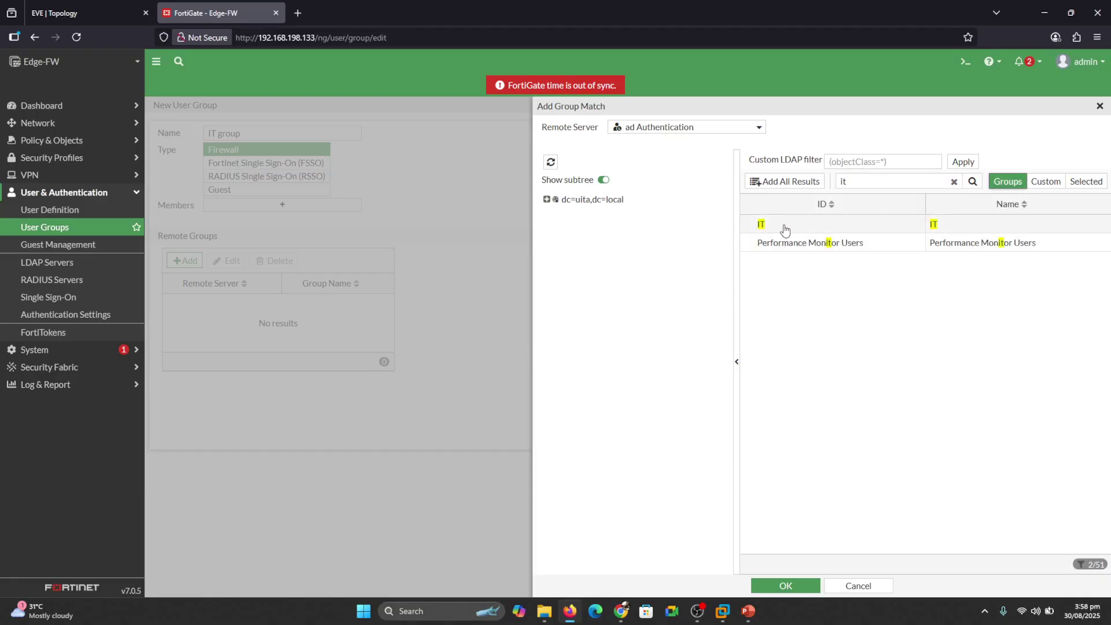
right_click(768, 231)
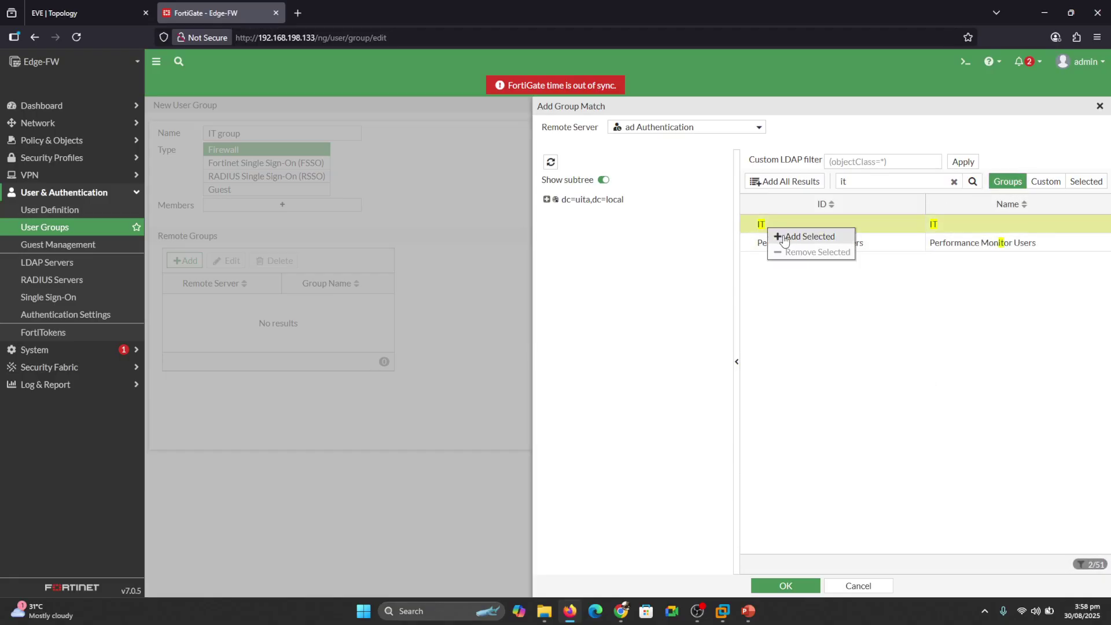
click(781, 238)
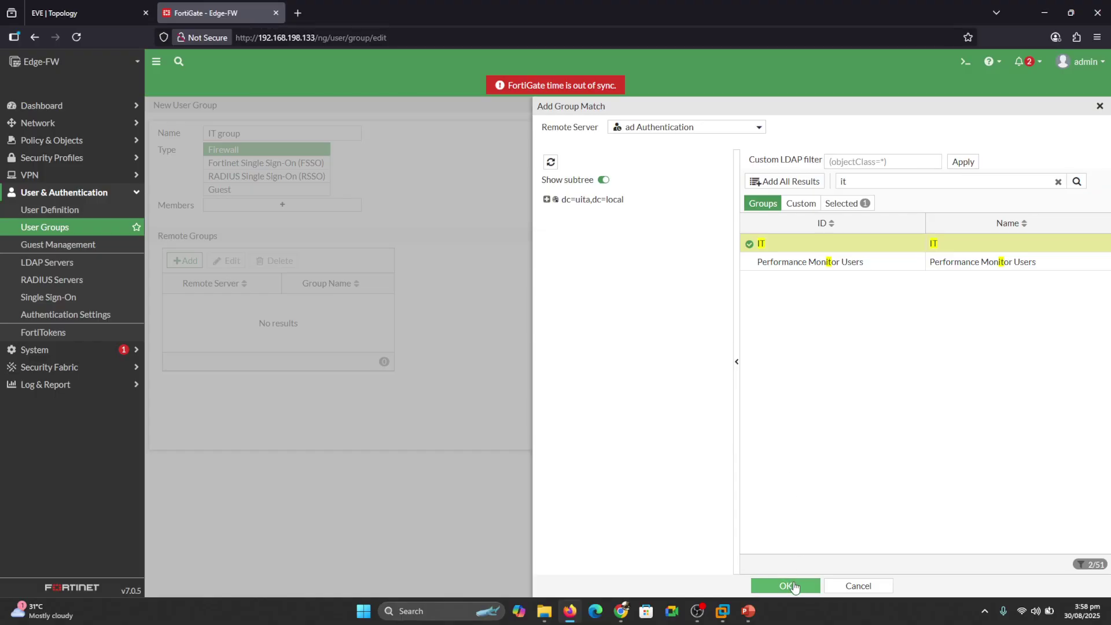
click(794, 586)
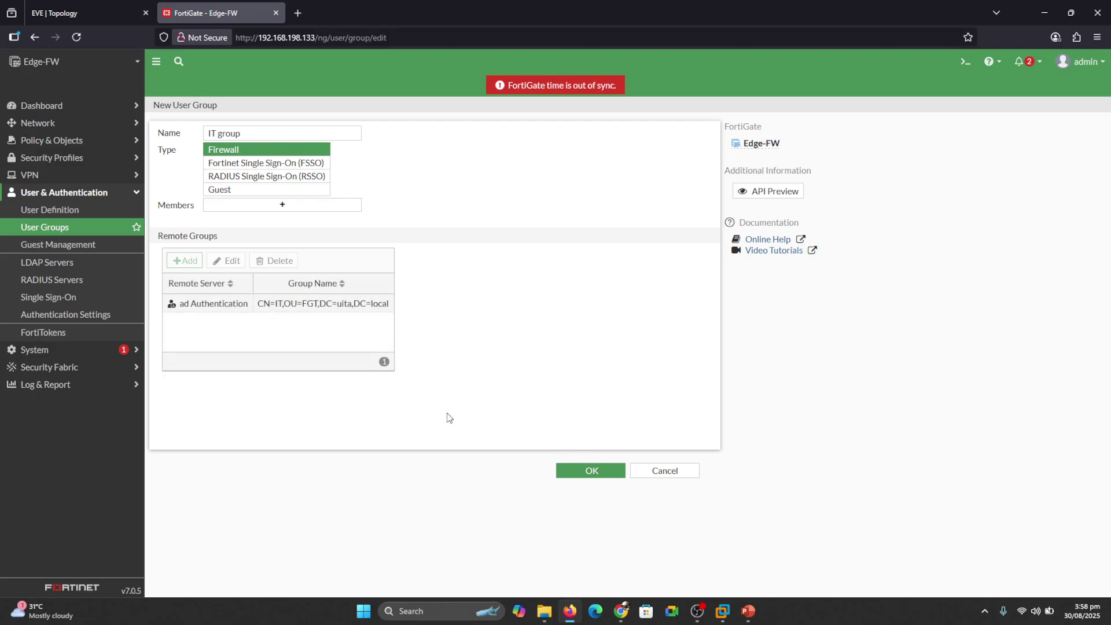
click(589, 470)
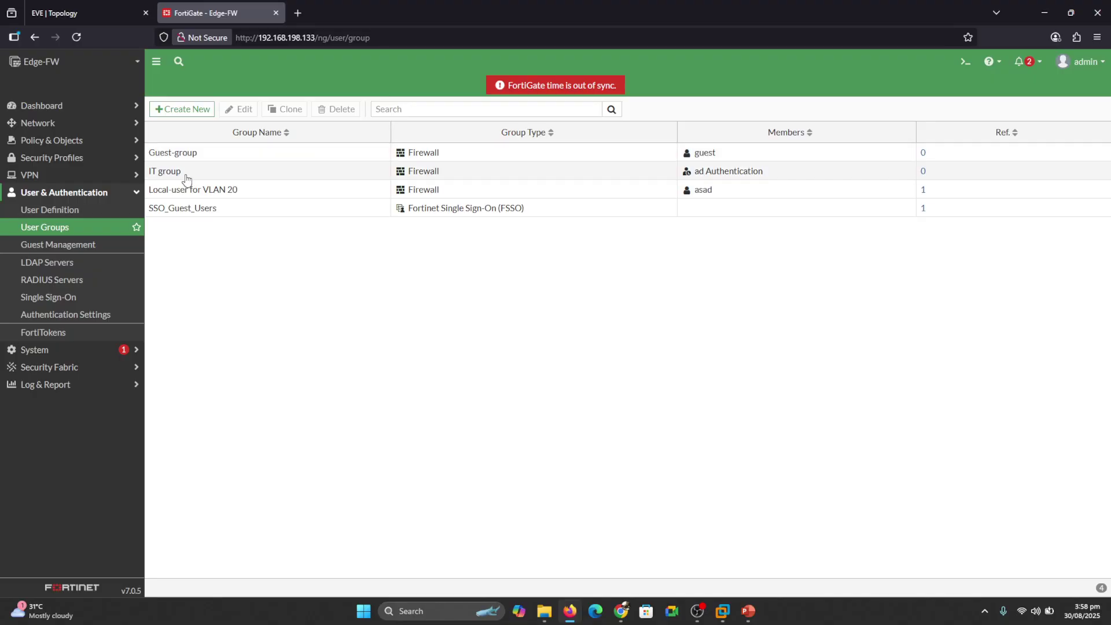
click(184, 110)
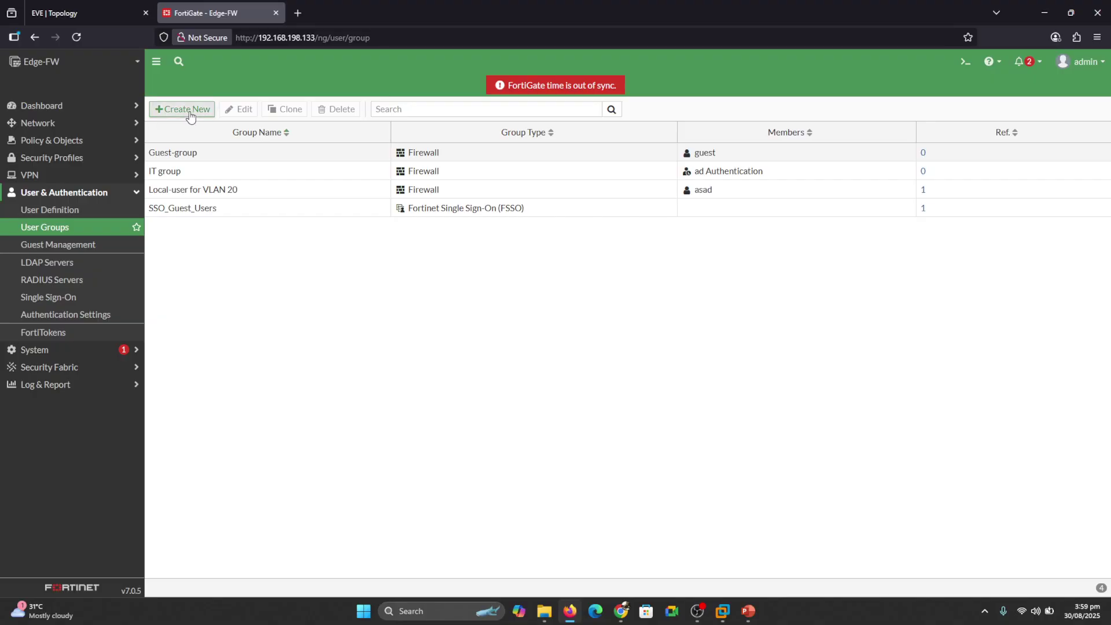
Name the group 'Finance group', add the Fin directory group from ad Authentication, and save.
click(239, 134)
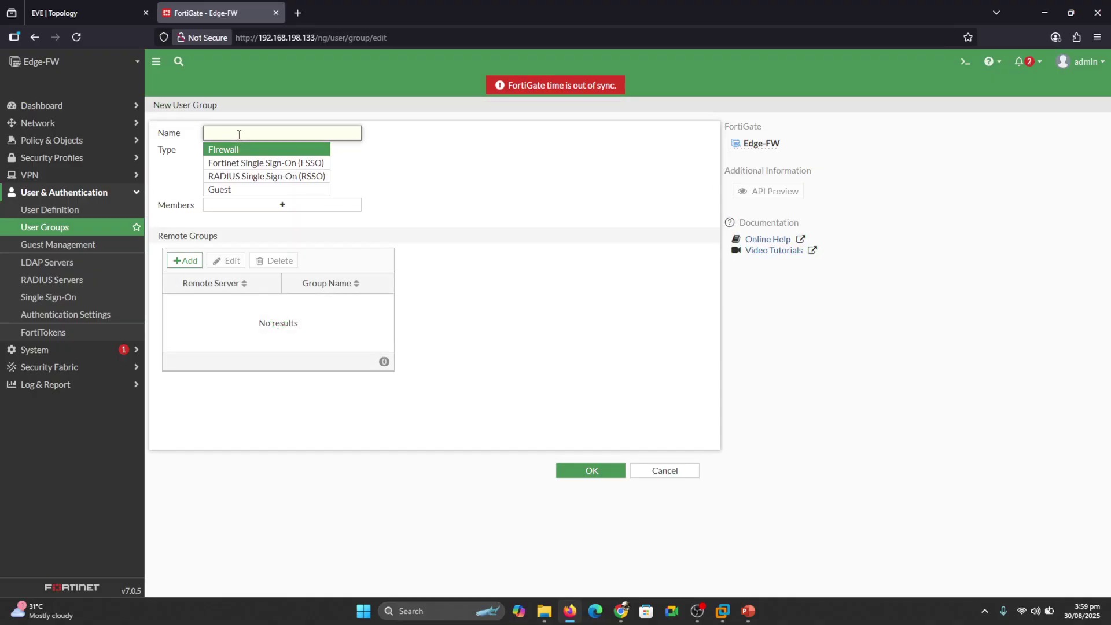
text(Finance group)
click(187, 258)
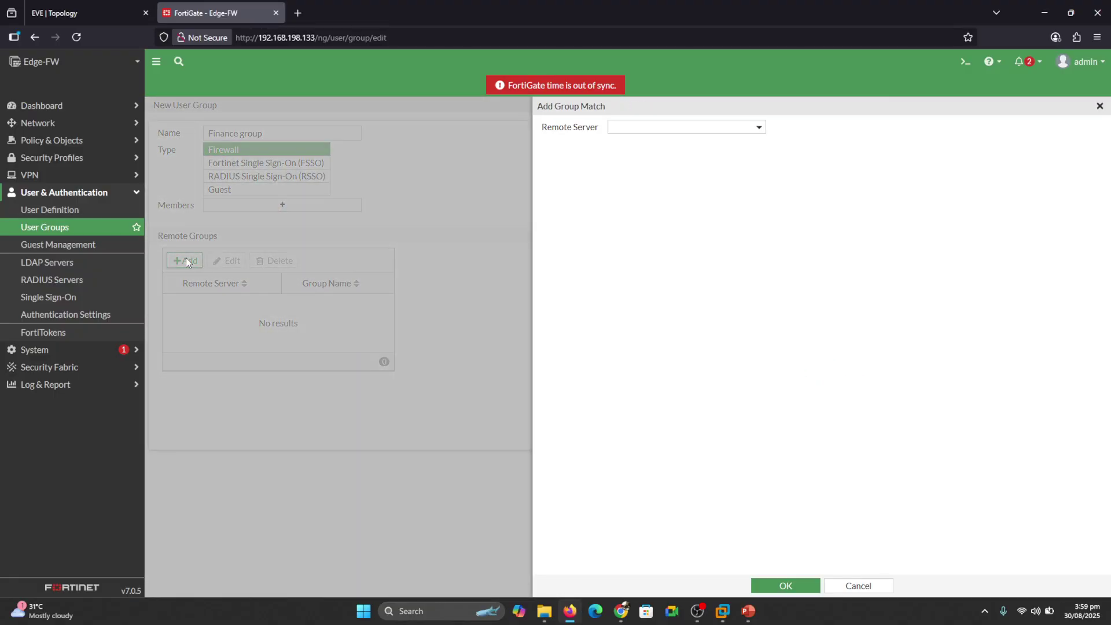
click(627, 129)
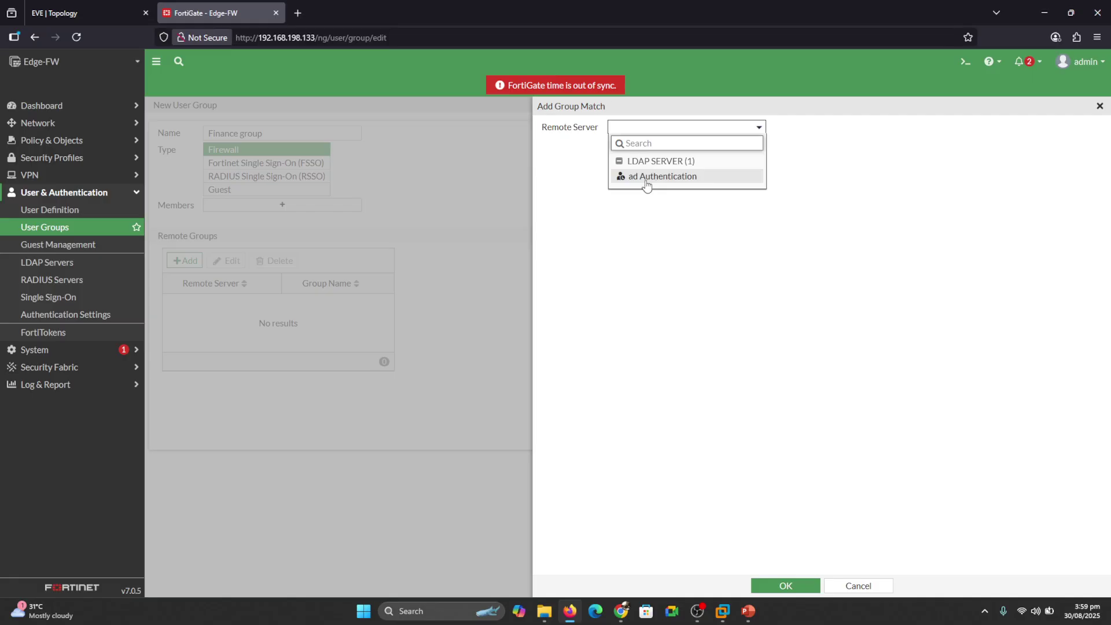
click(646, 179)
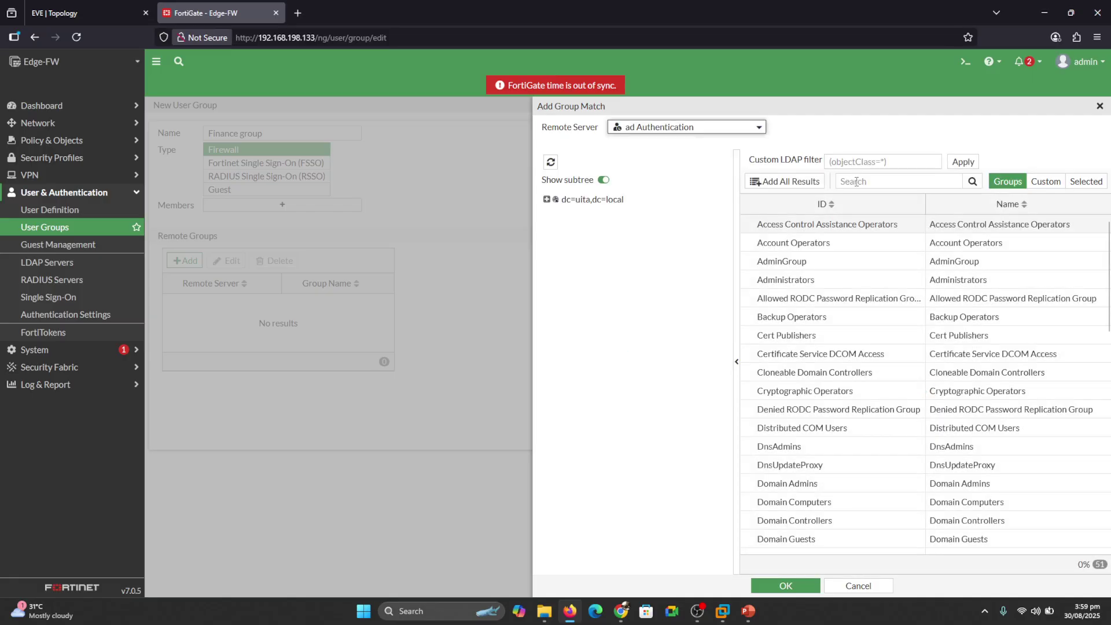
click(855, 182)
text(F)
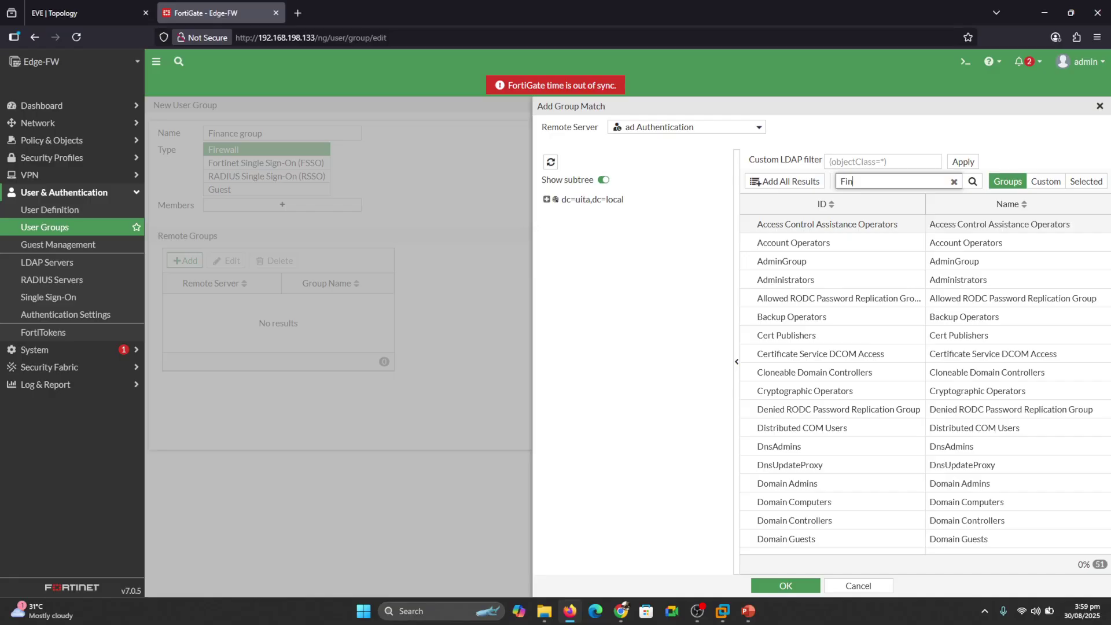
text(in)
click(972, 181)
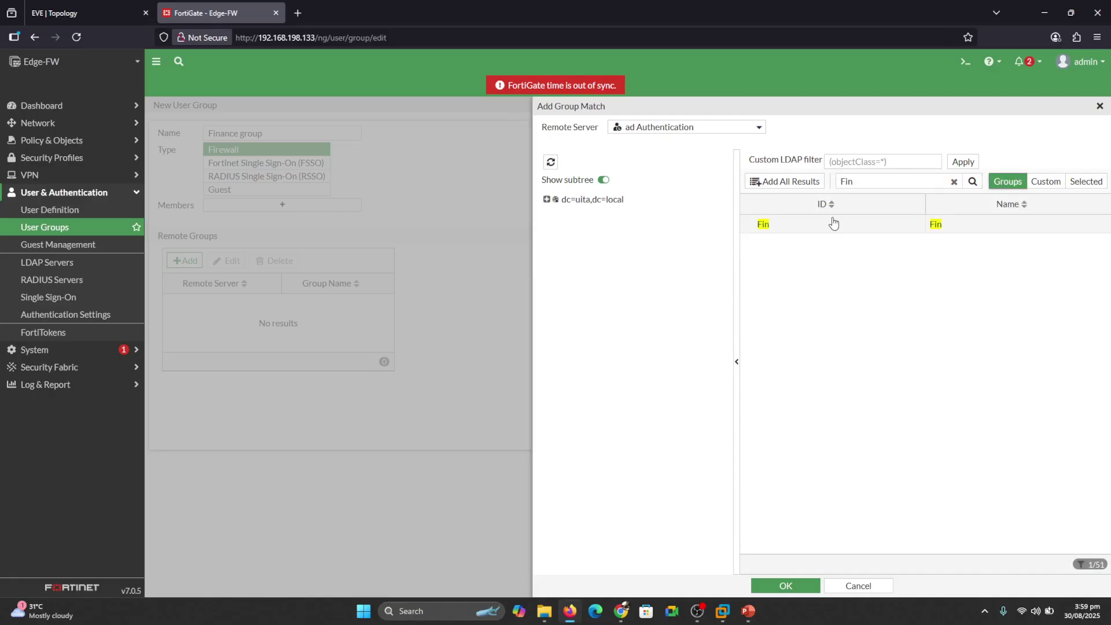
right_click(783, 232)
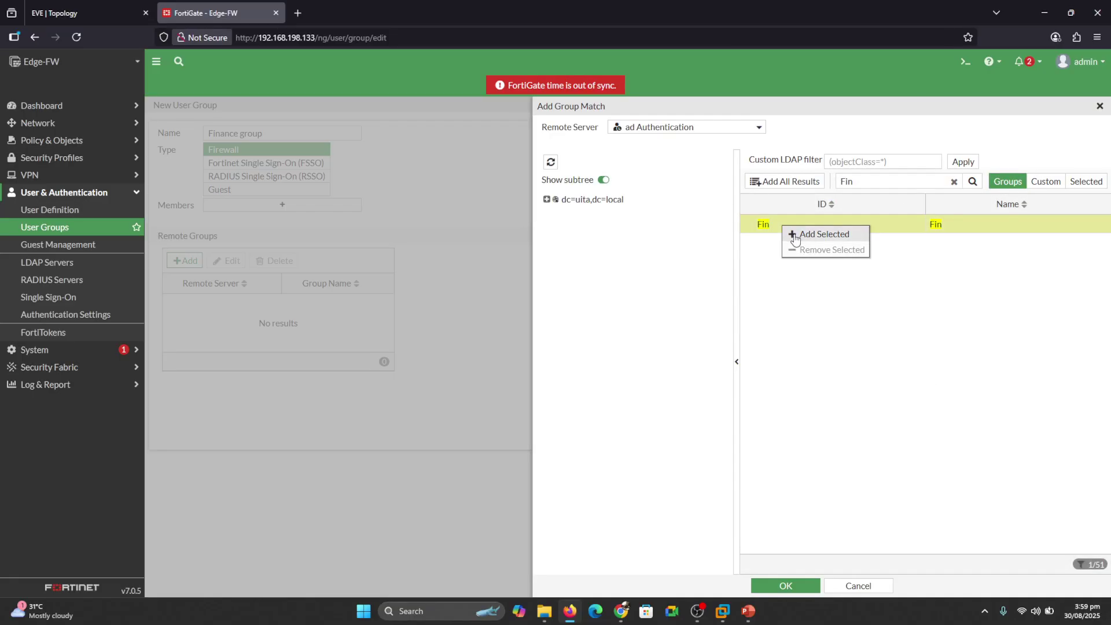
click(789, 298)
click(789, 584)
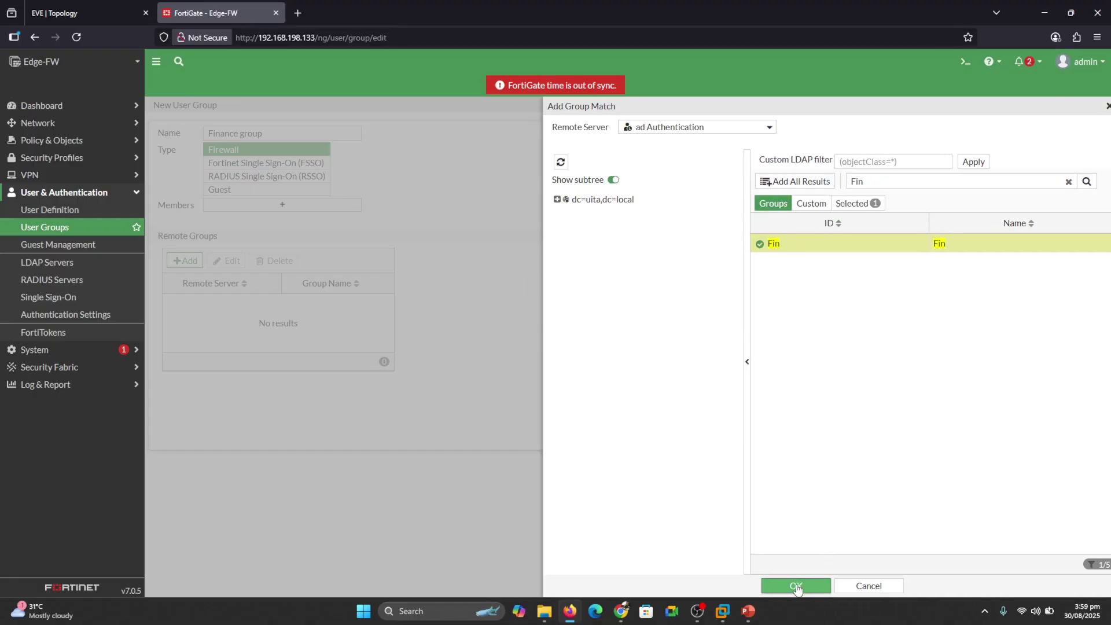
click(587, 470)
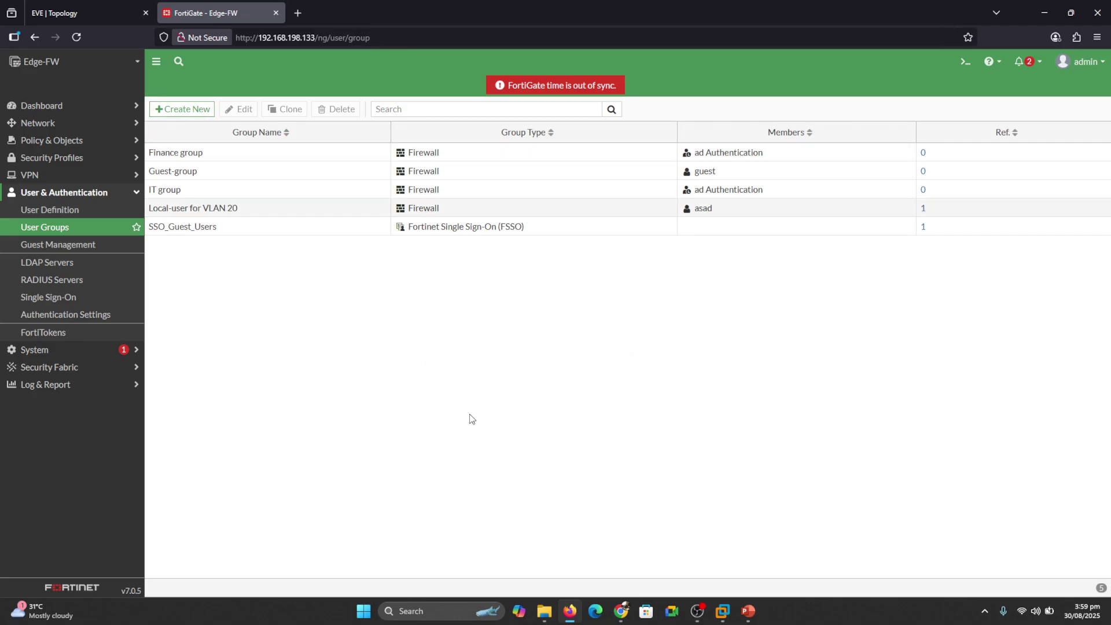
Name the group 'HR Group', search 'hr' on ad Authentication, add the HR group, and save.
click(187, 110)
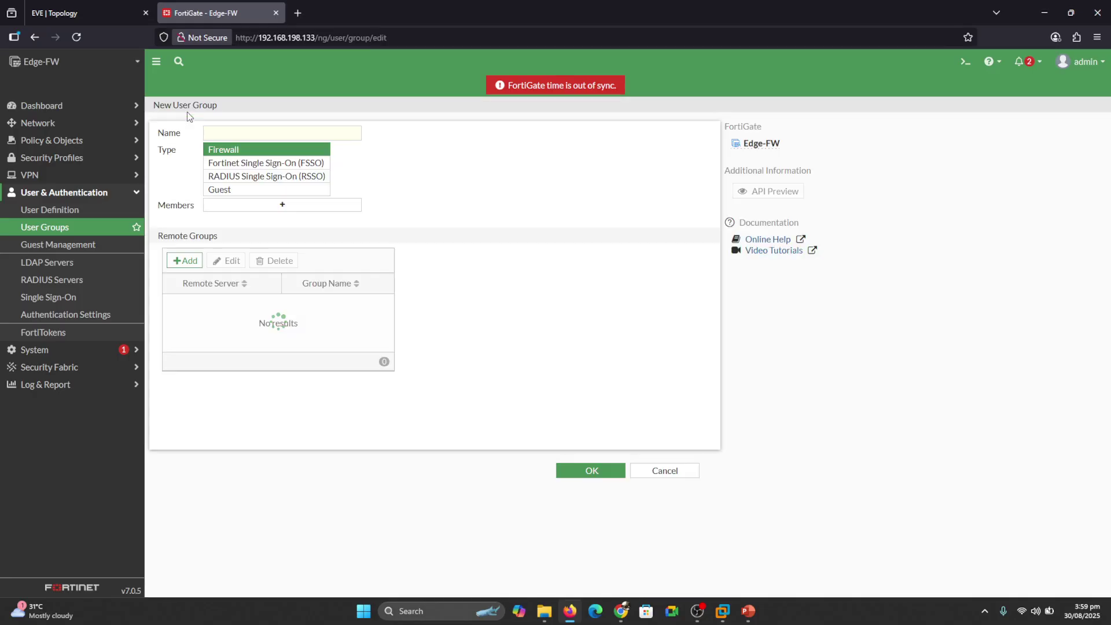
click(229, 131)
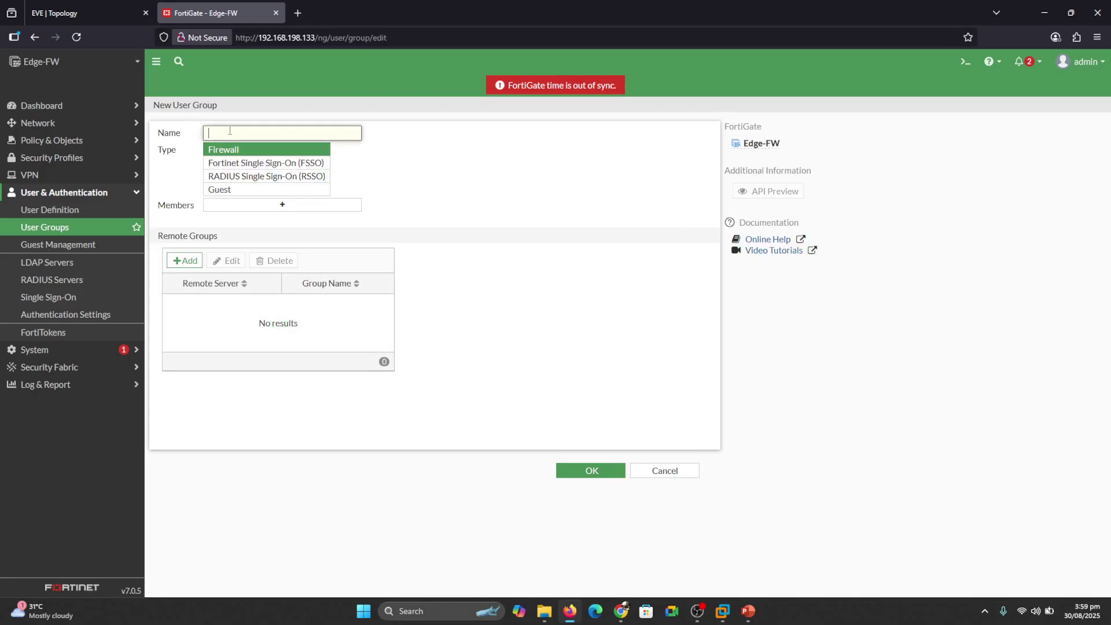
text(HR Group)
click(185, 260)
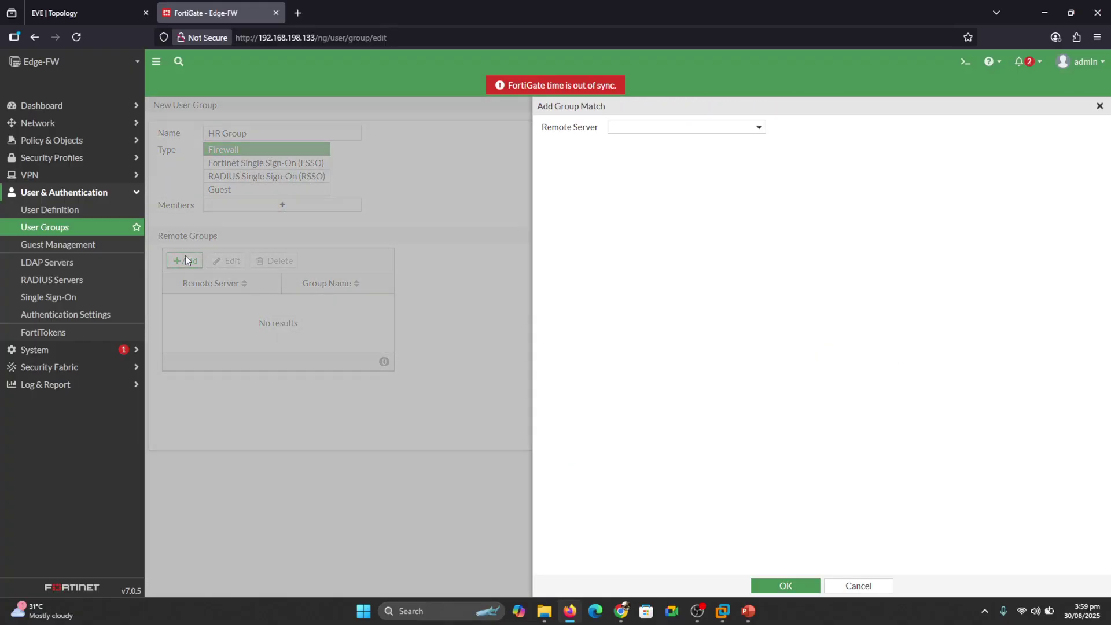
click(640, 127)
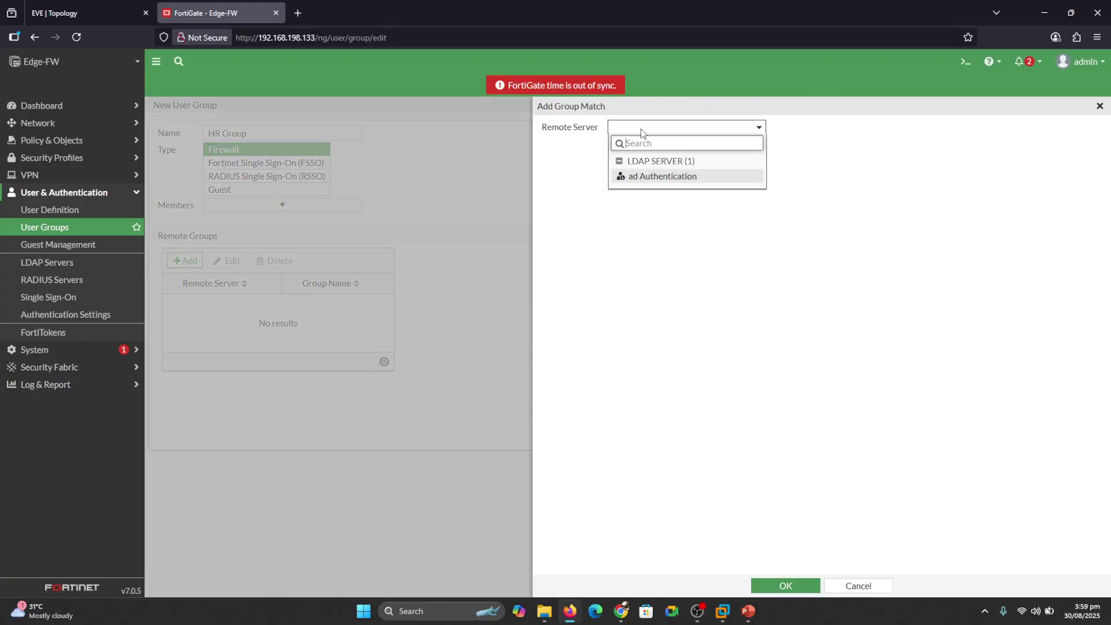
click(653, 175)
click(853, 180)
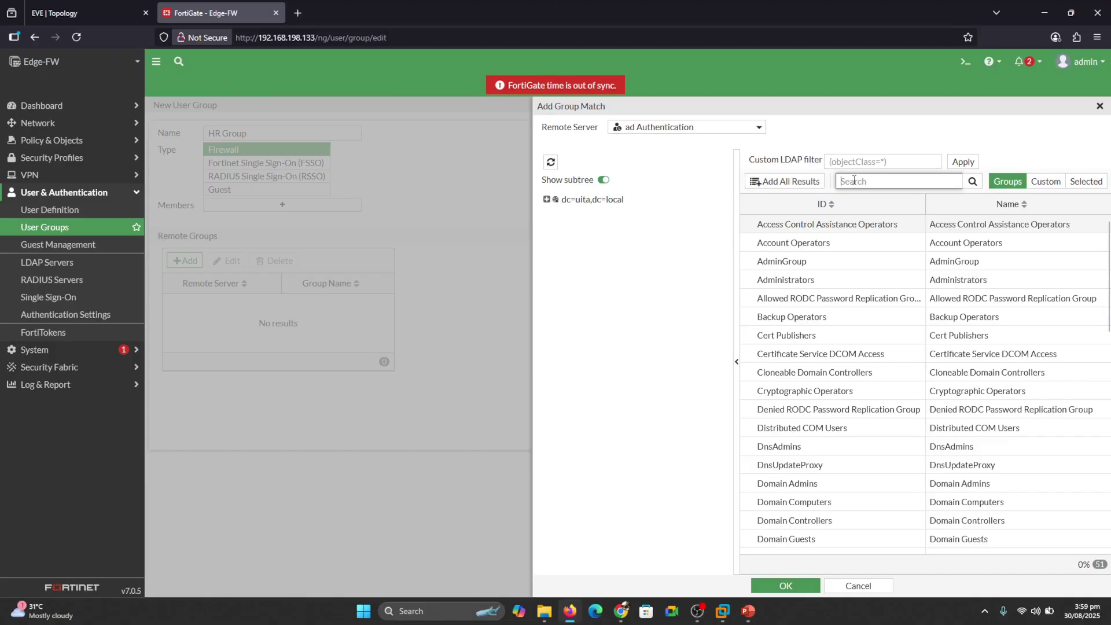
text(hr)
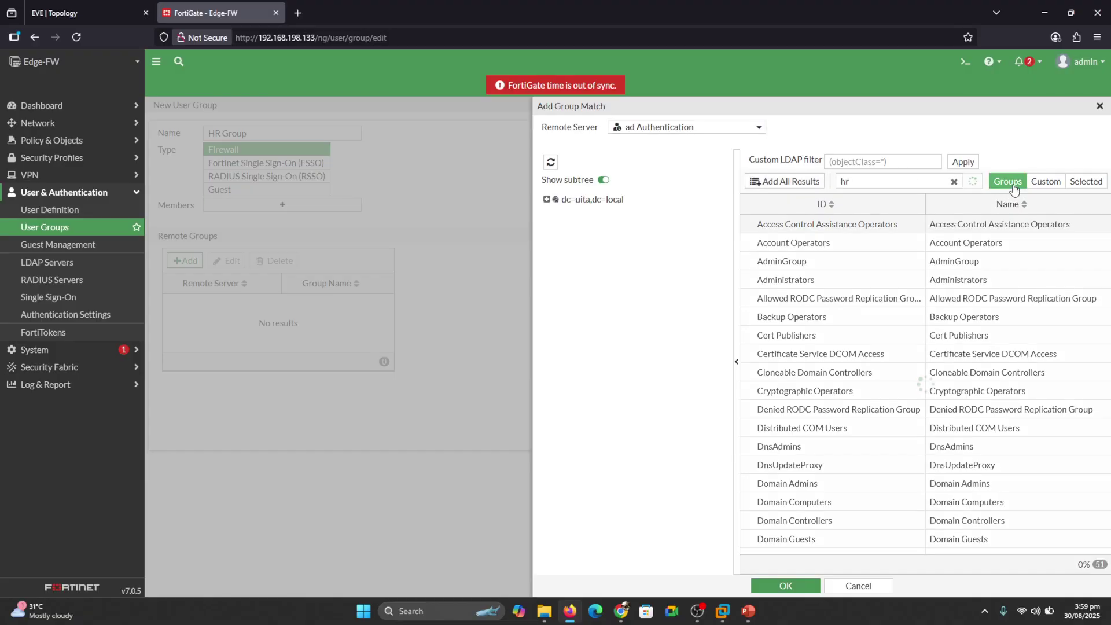
right_click(769, 228)
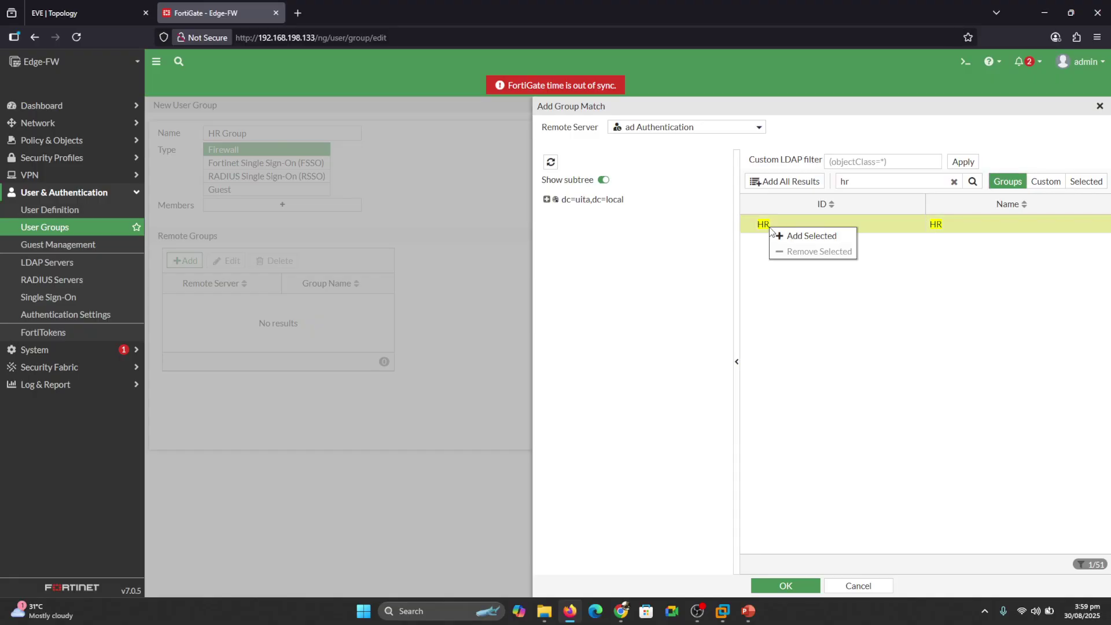
click(782, 237)
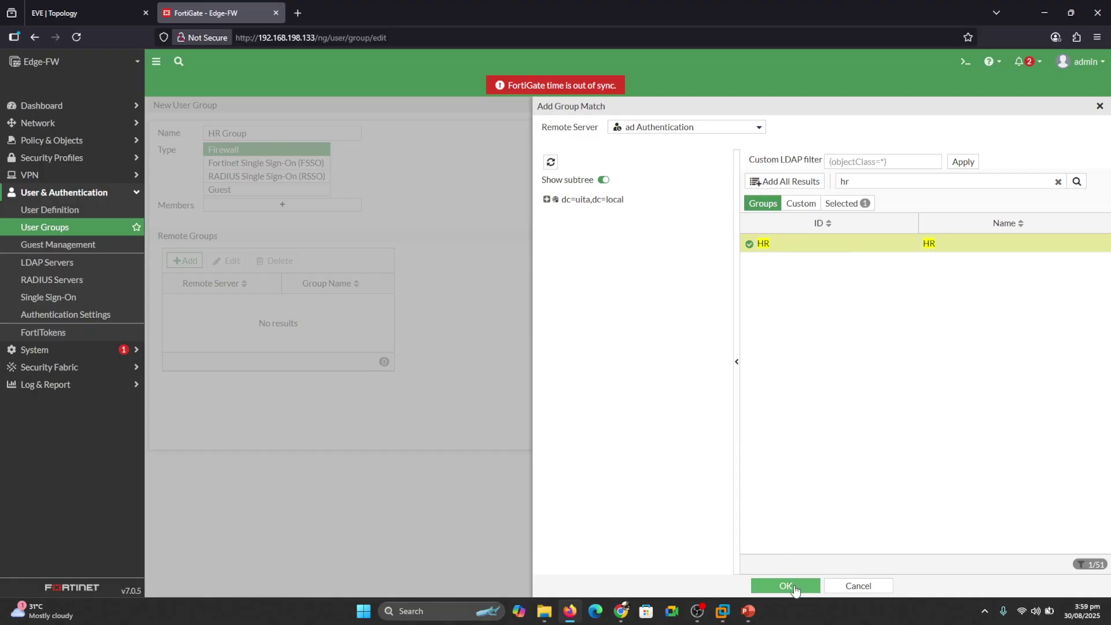
click(794, 587)
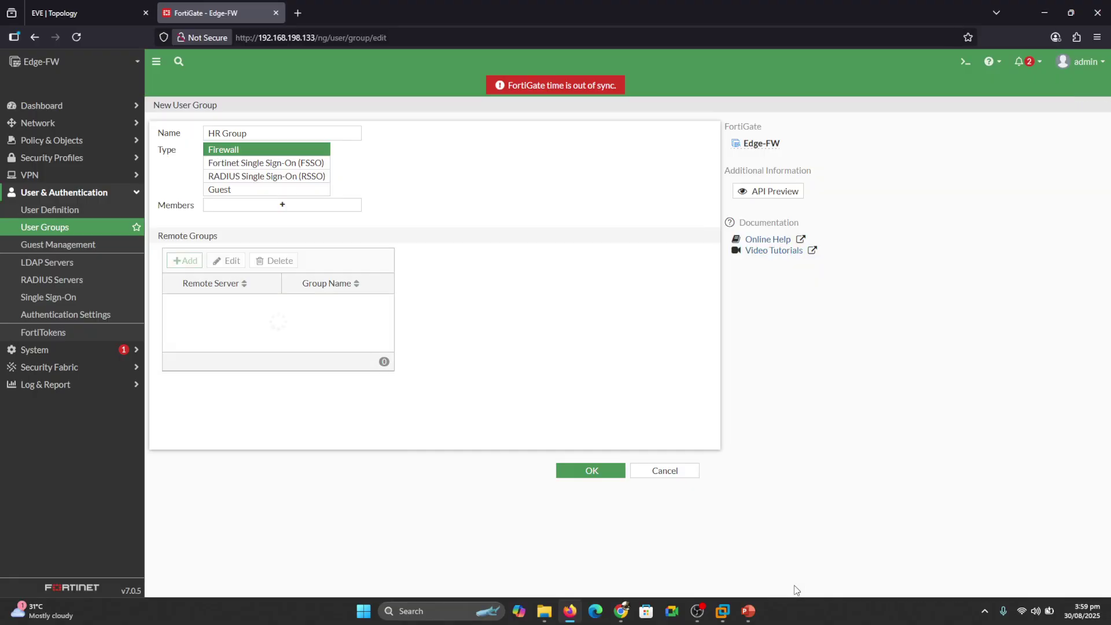
click(579, 472)
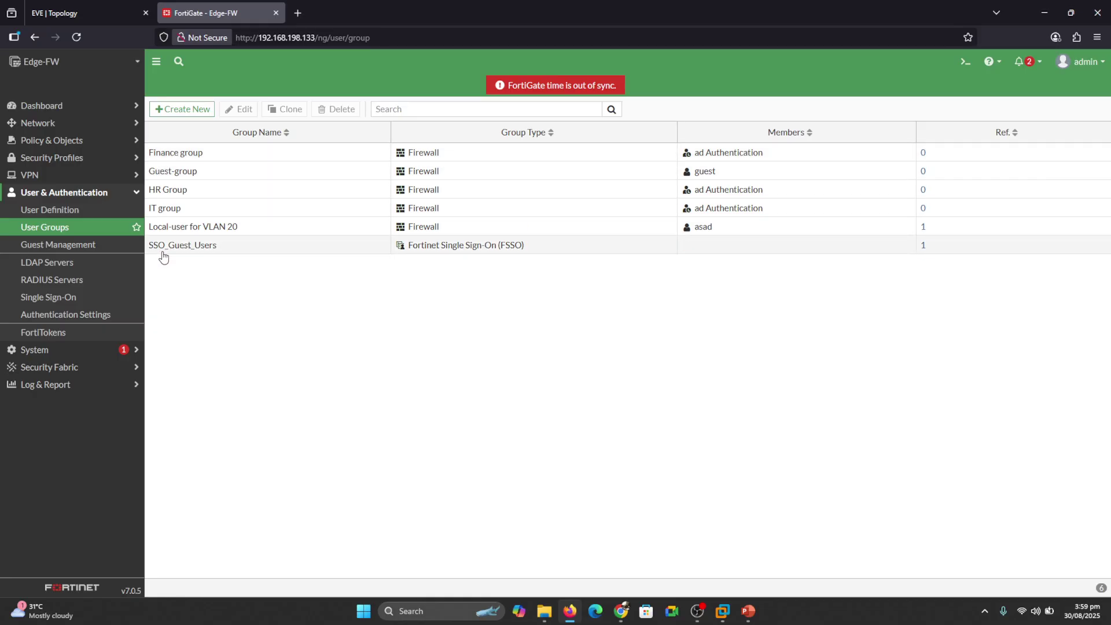
click(76, 266)
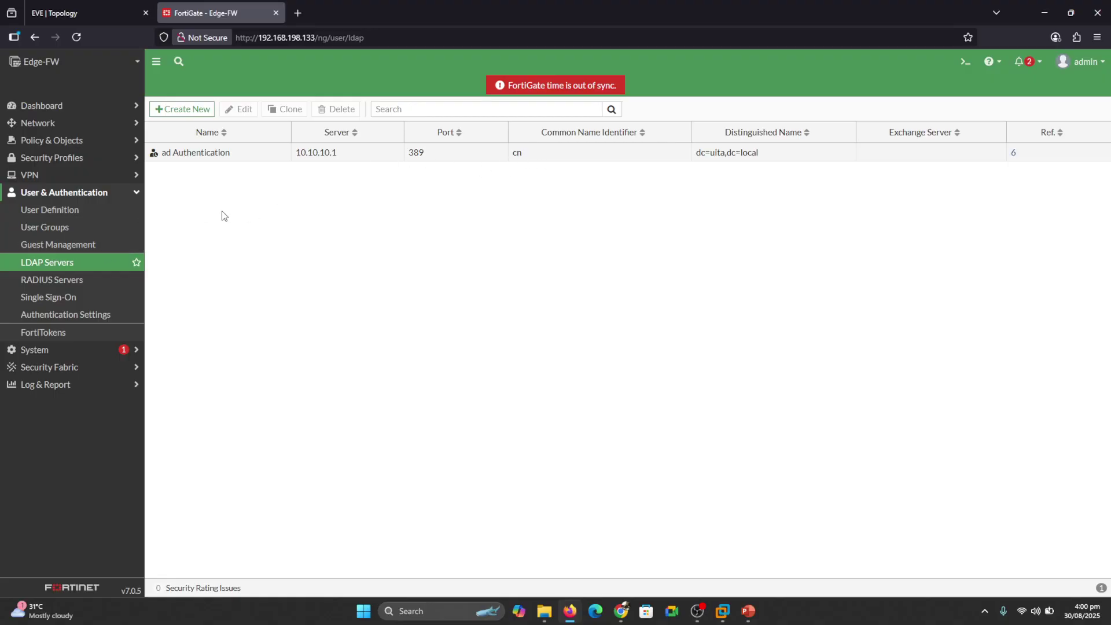
click(52, 231)
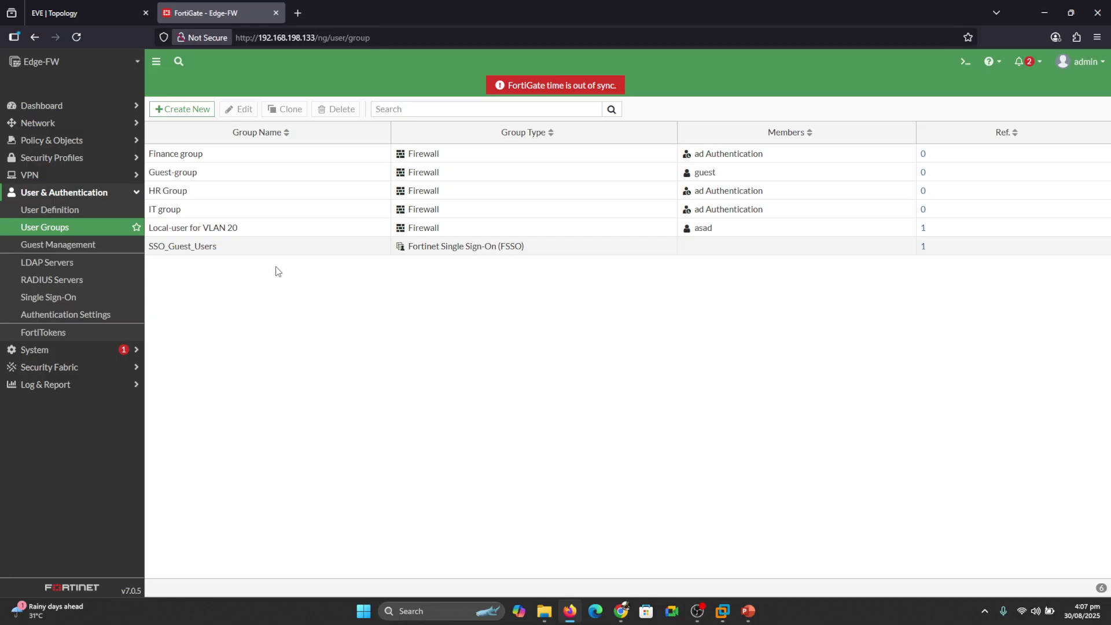
click(186, 112)
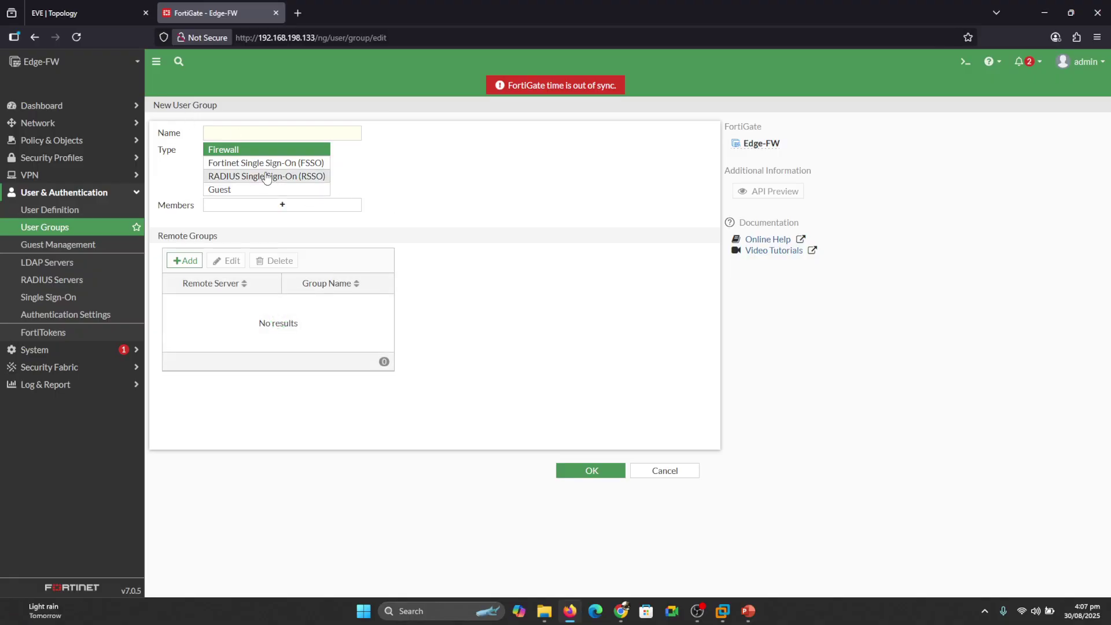
click(185, 260)
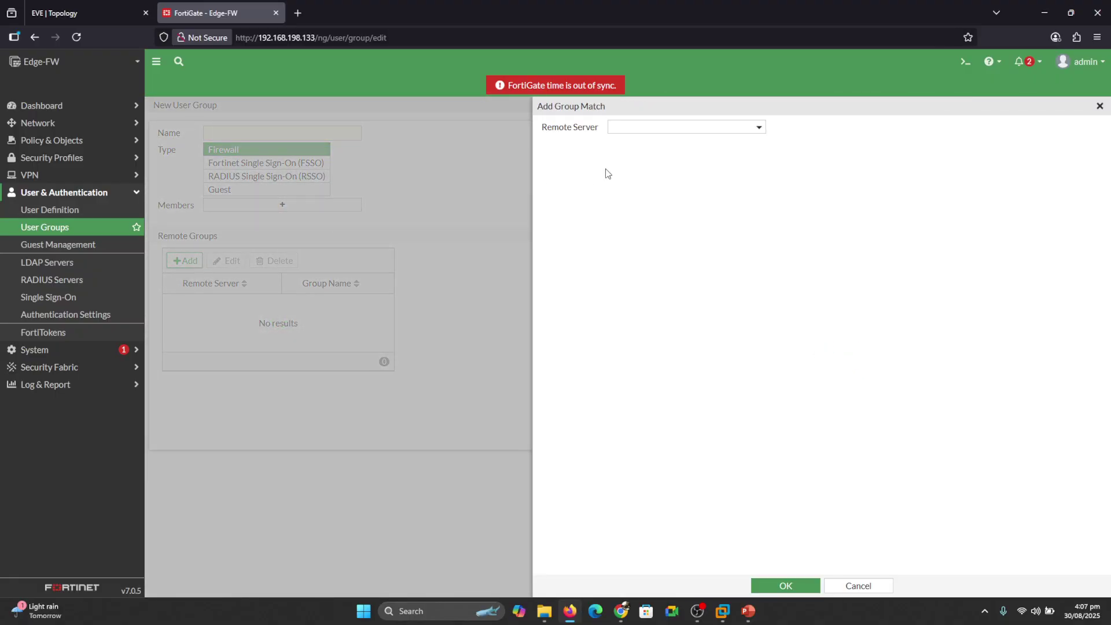
click(715, 128)
click(644, 174)
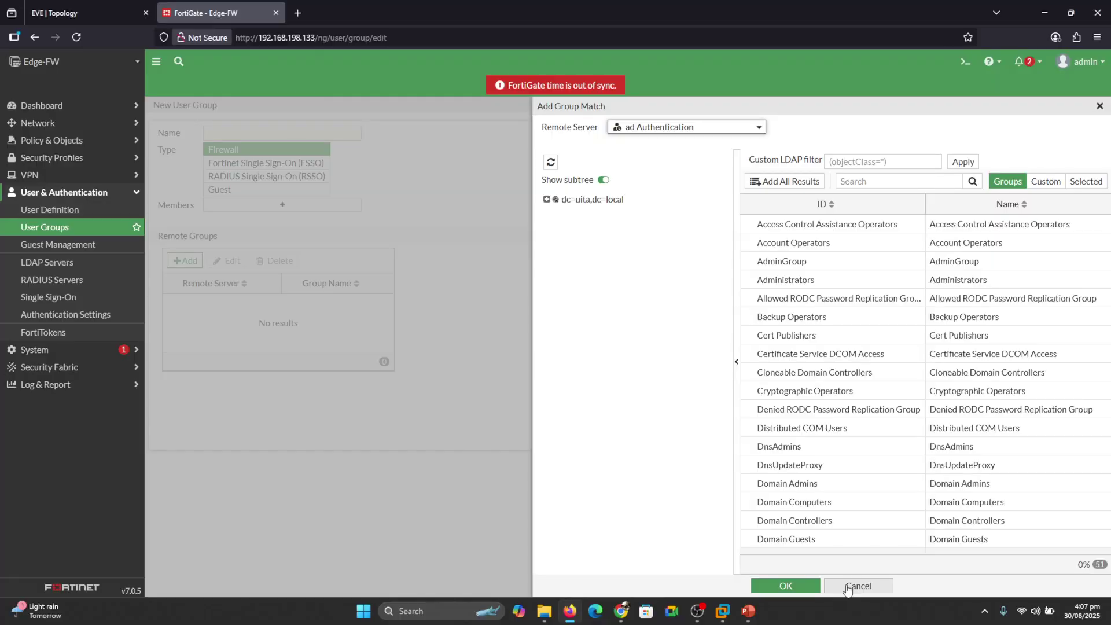
click(847, 587)
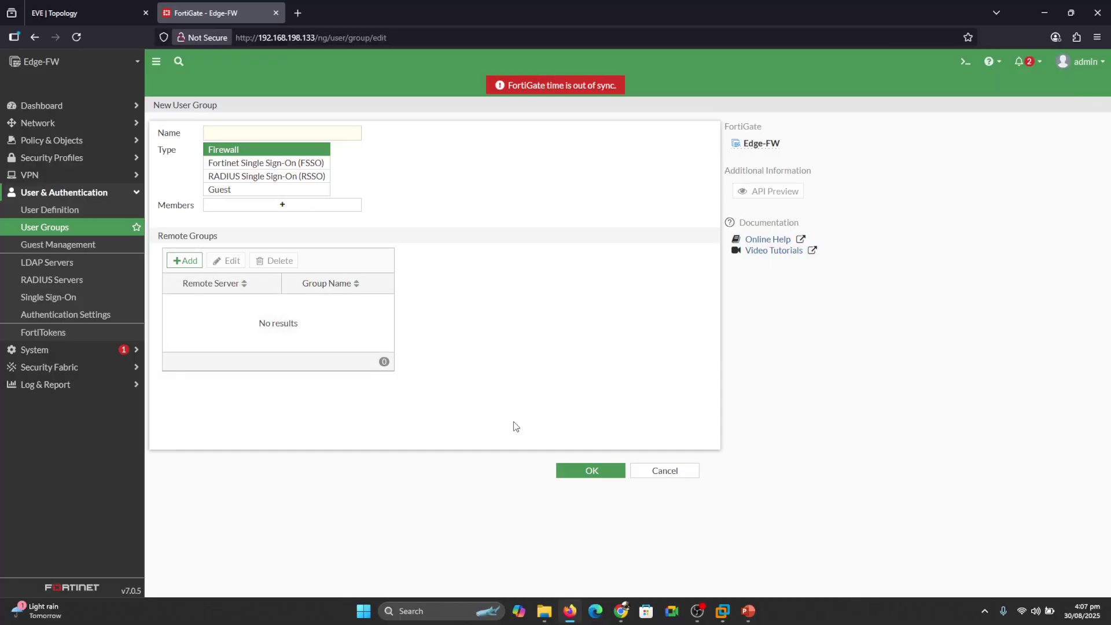
click(640, 470)
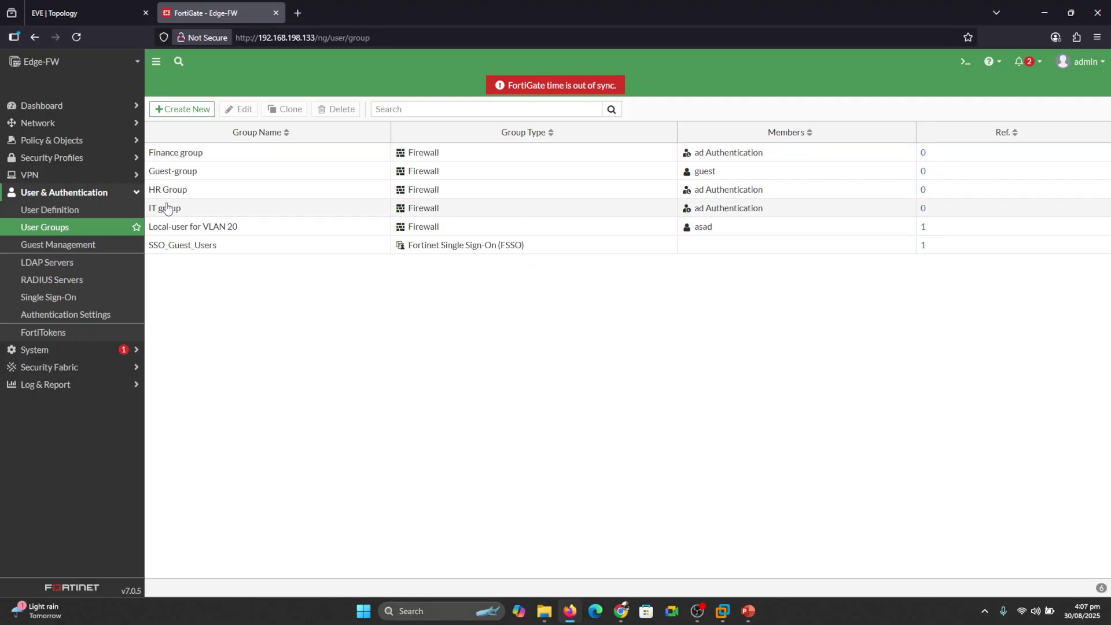
Start a new Remote LDAP User import using the ad Authentication server.
click(104, 207)
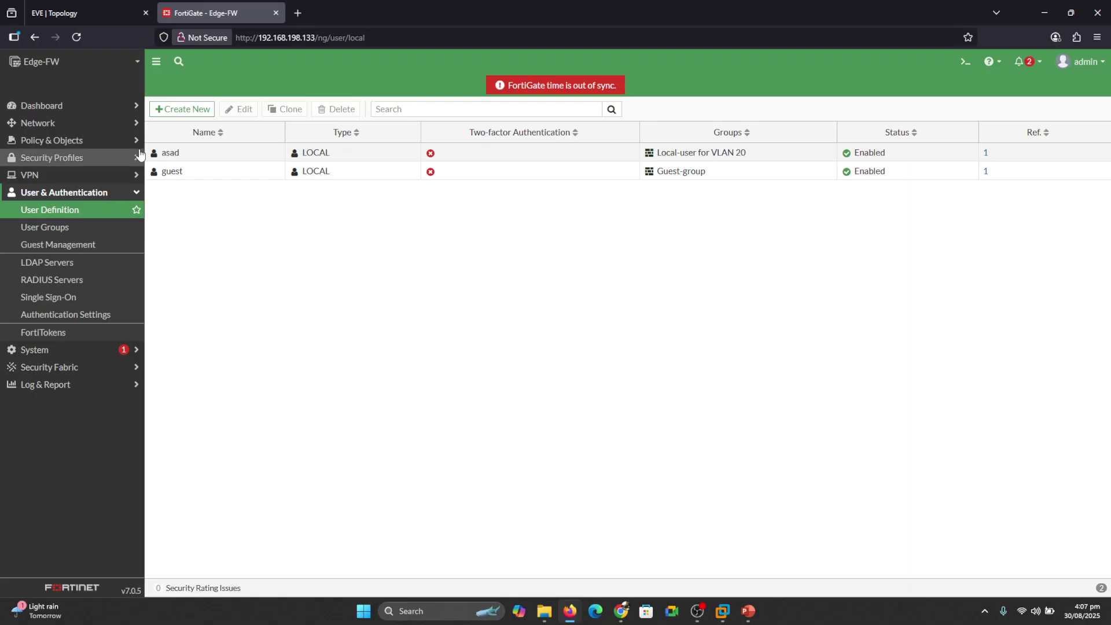
click(181, 110)
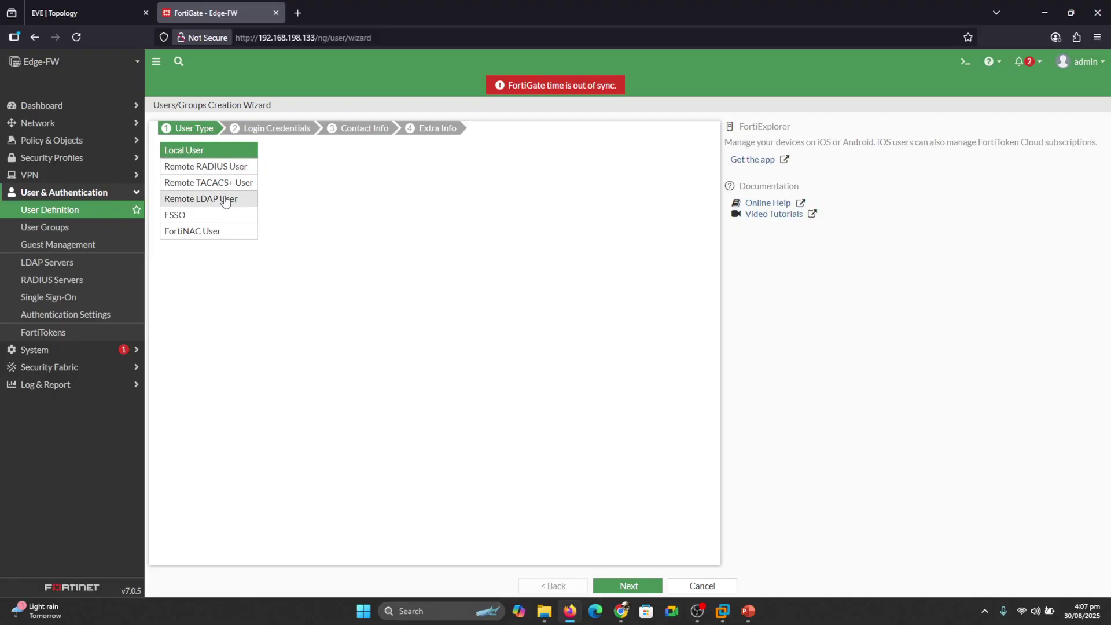
click(226, 201)
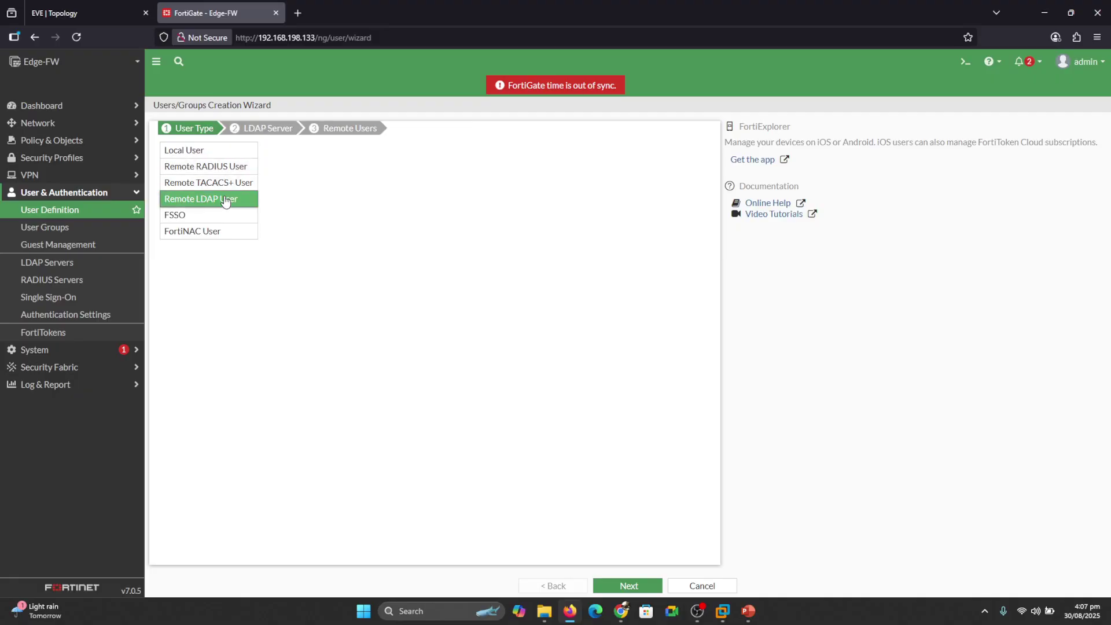
click(626, 585)
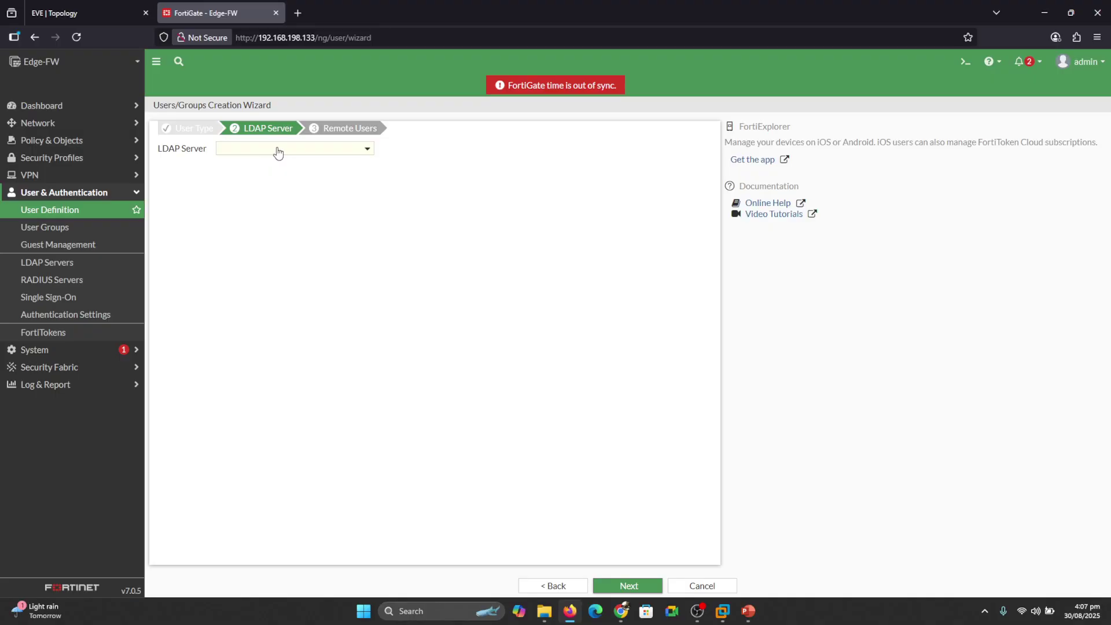
click(277, 151)
click(255, 188)
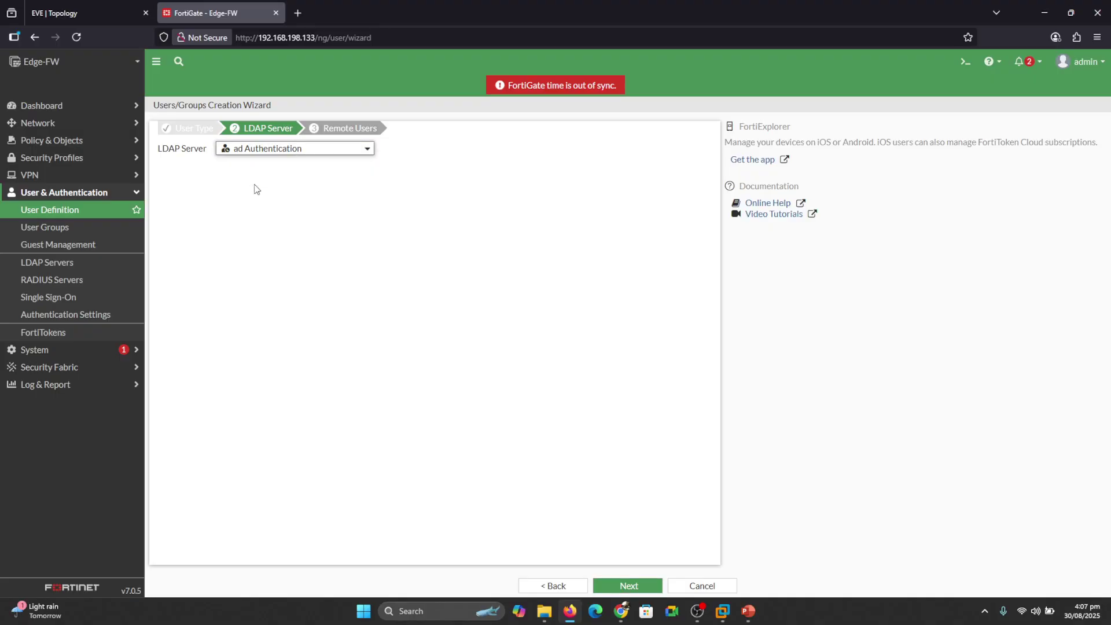
click(628, 585)
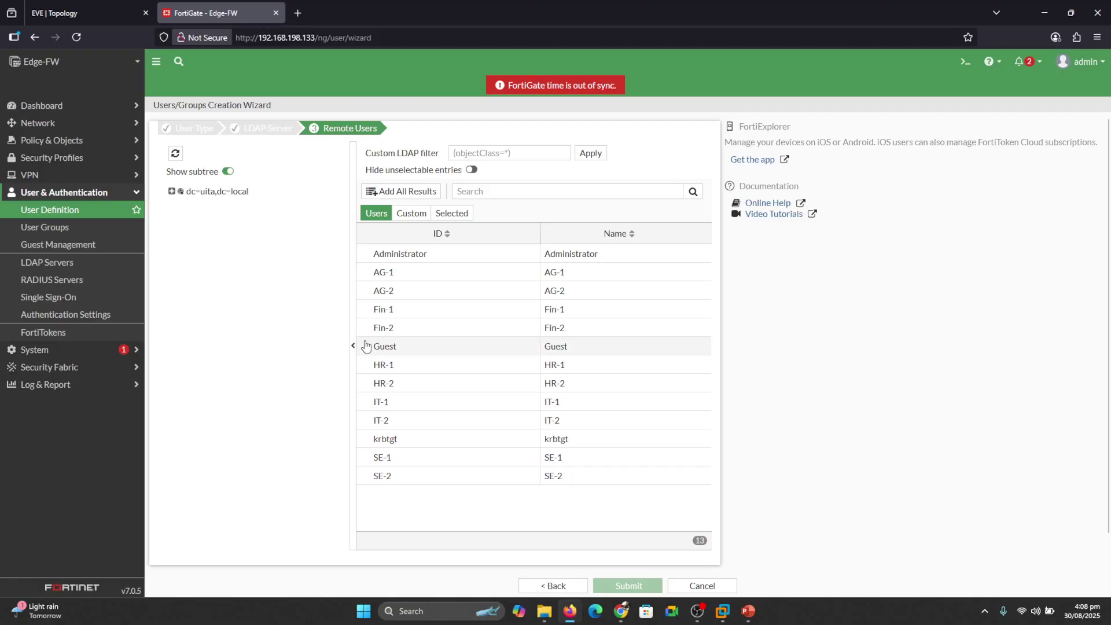
Add Fin-1, HR-1 and IT-1 to the selected users and submit them.
right_click(384, 313)
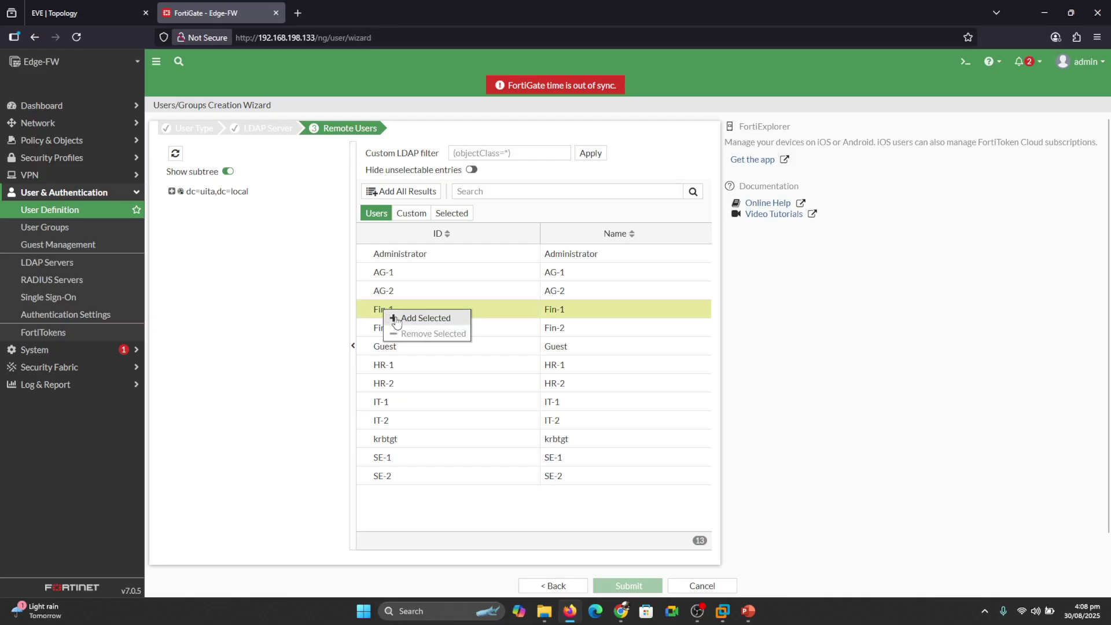
click(396, 319)
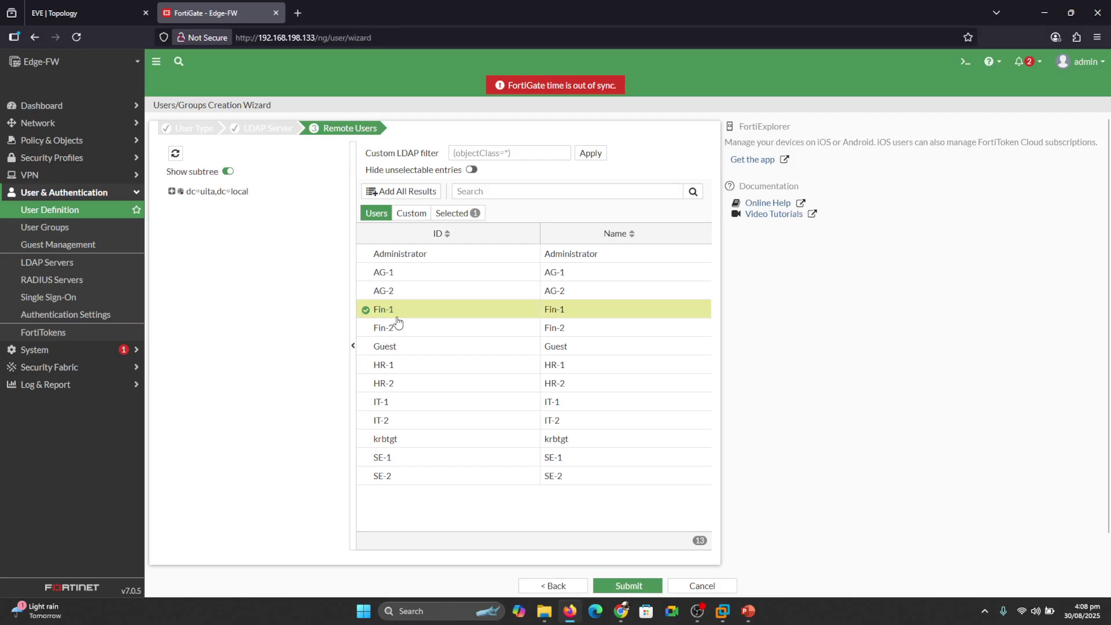
right_click(386, 365)
click(403, 377)
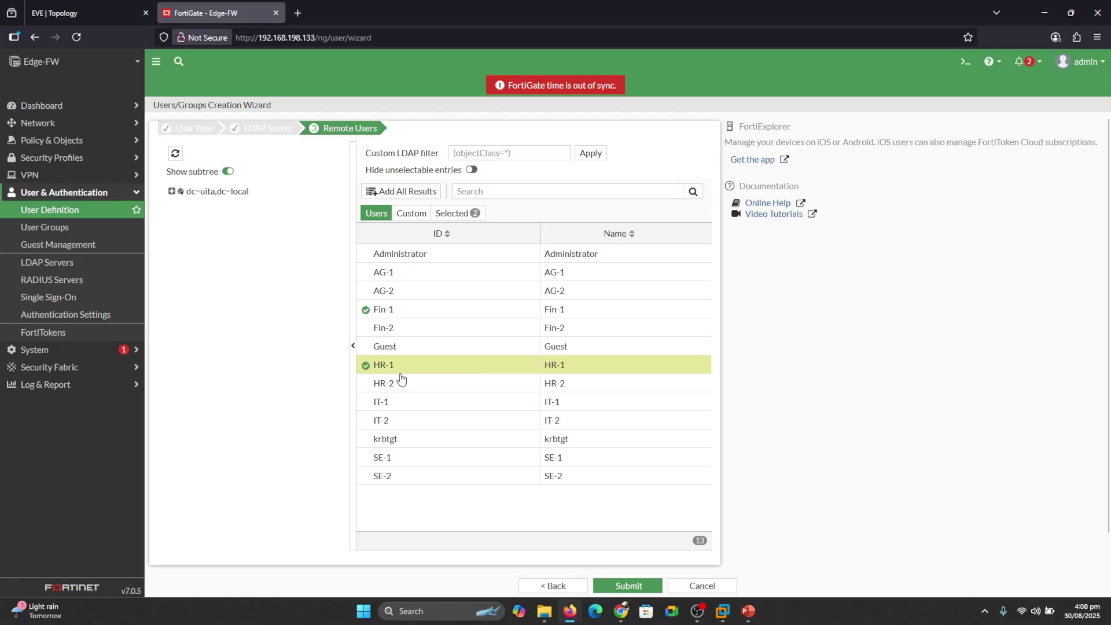
right_click(379, 405)
click(397, 414)
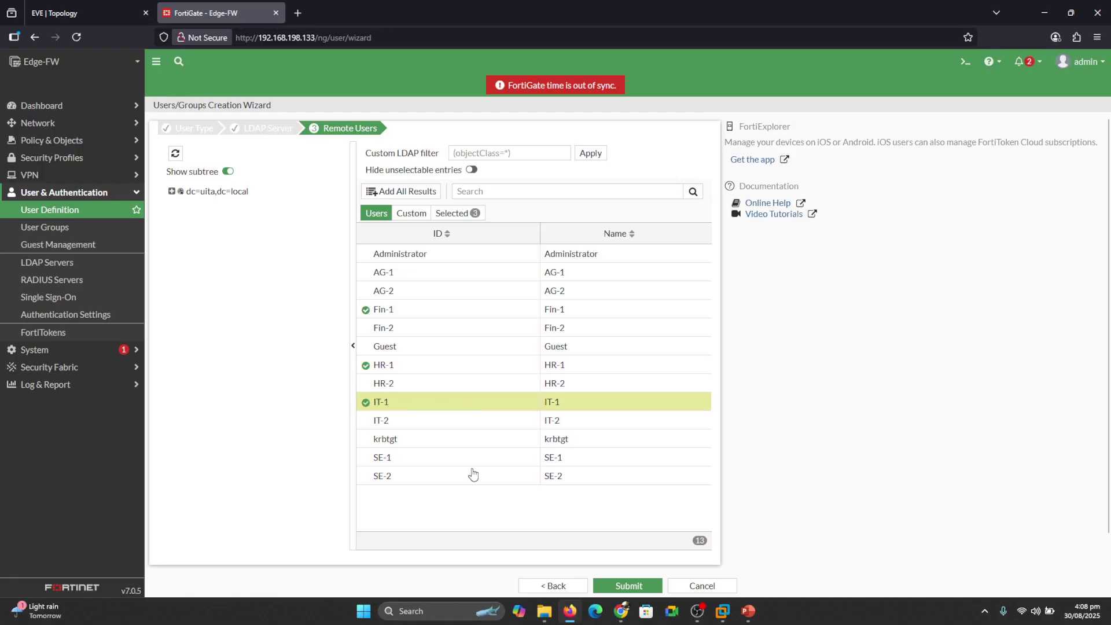
click(628, 584)
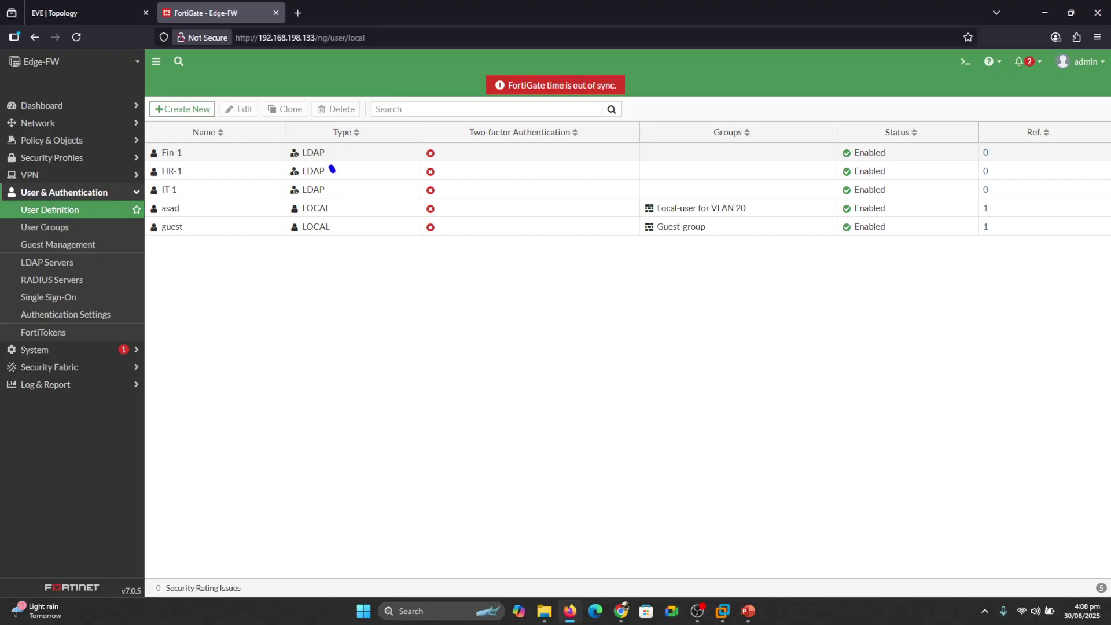
drag(332, 169, 349, 164)
drag(341, 219, 363, 204)
drag(208, 219, 272, 218)
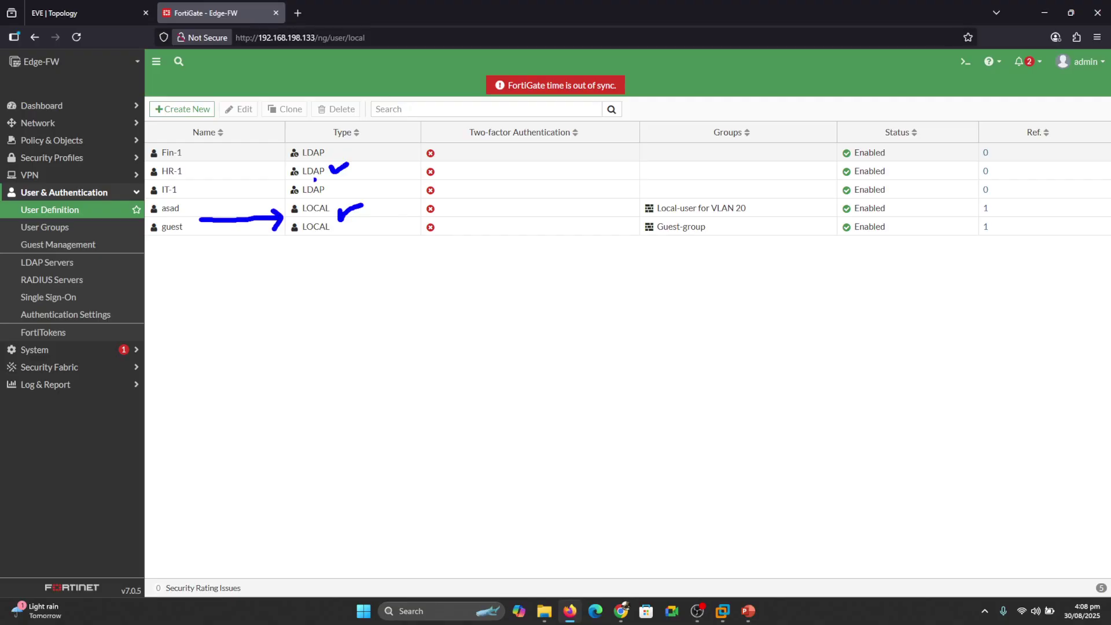
drag(216, 171, 263, 172)
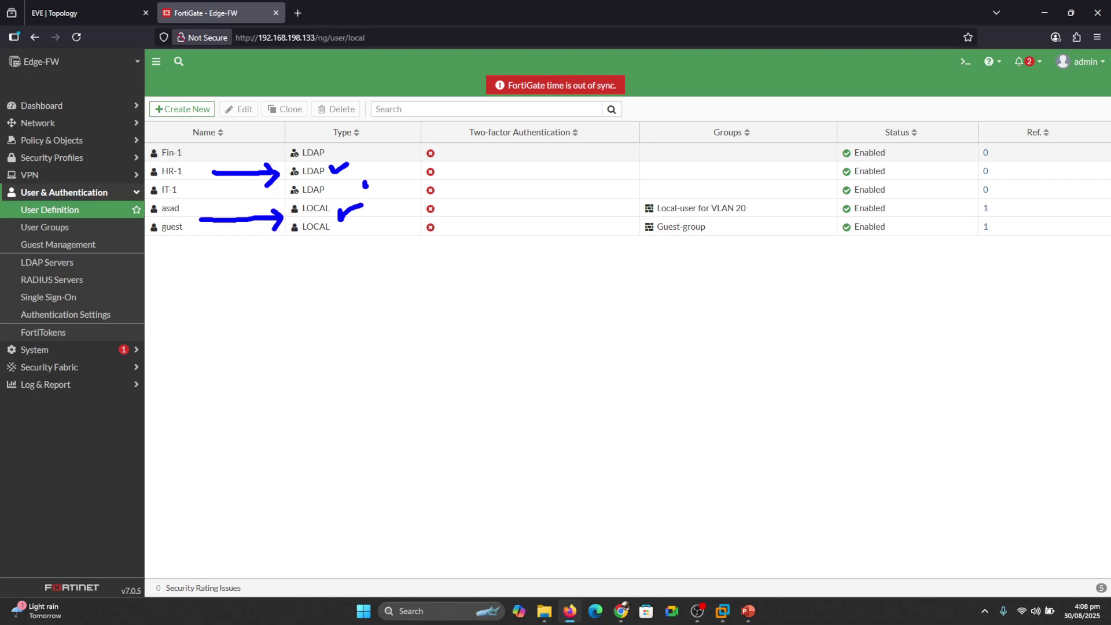
drag(365, 185, 386, 173)
key(Escape)
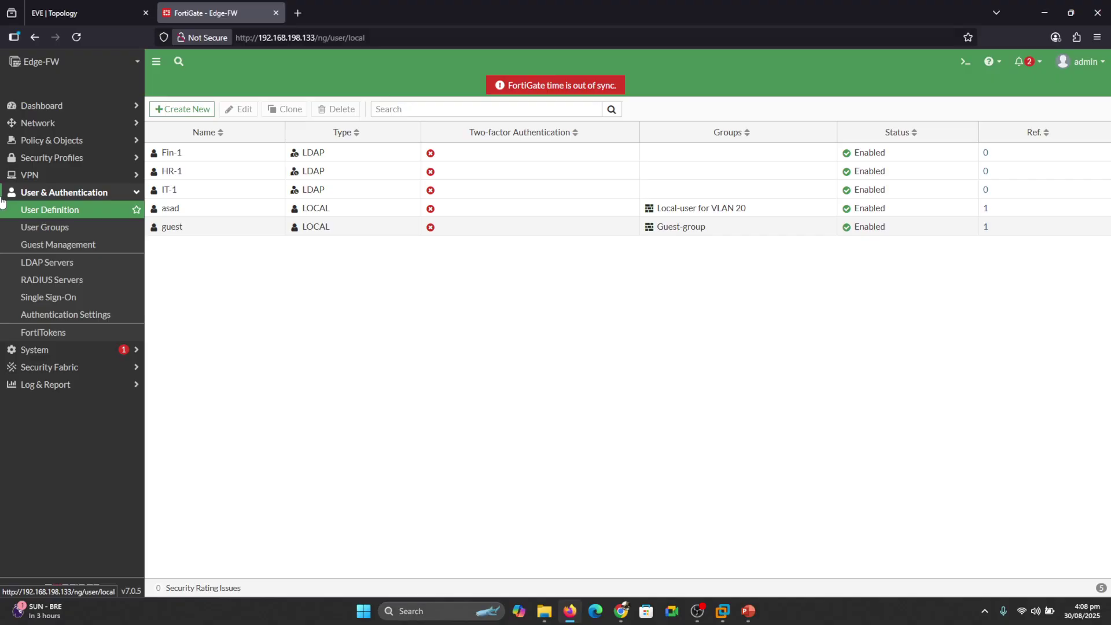
In Policy & Objects > Firewall Policy, drag the LAN allow dns row into first position.
click(52, 140)
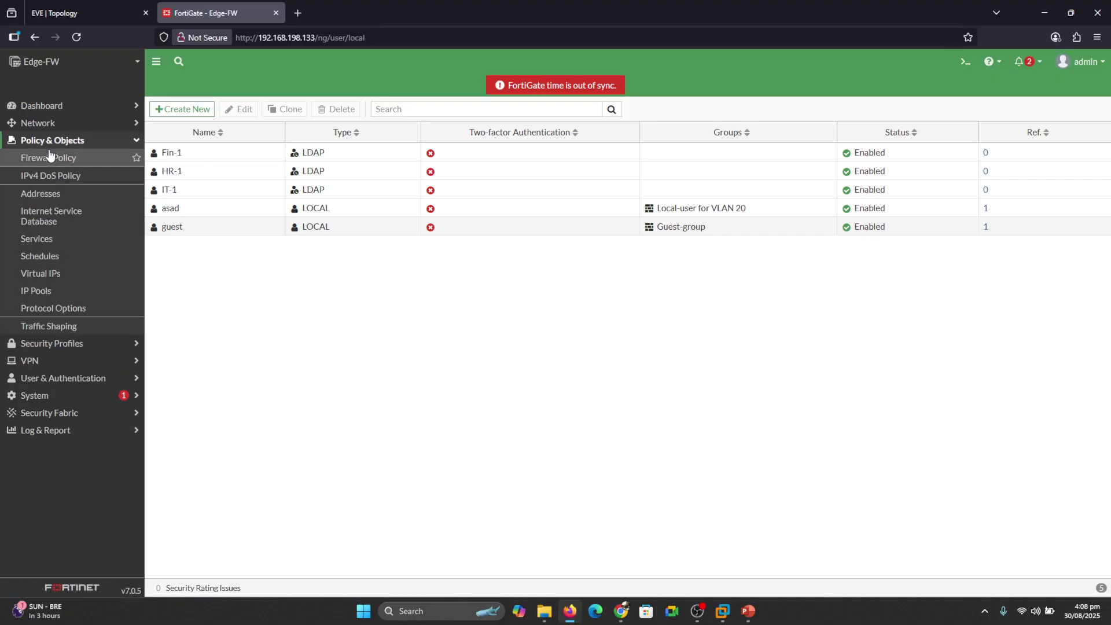
click(50, 155)
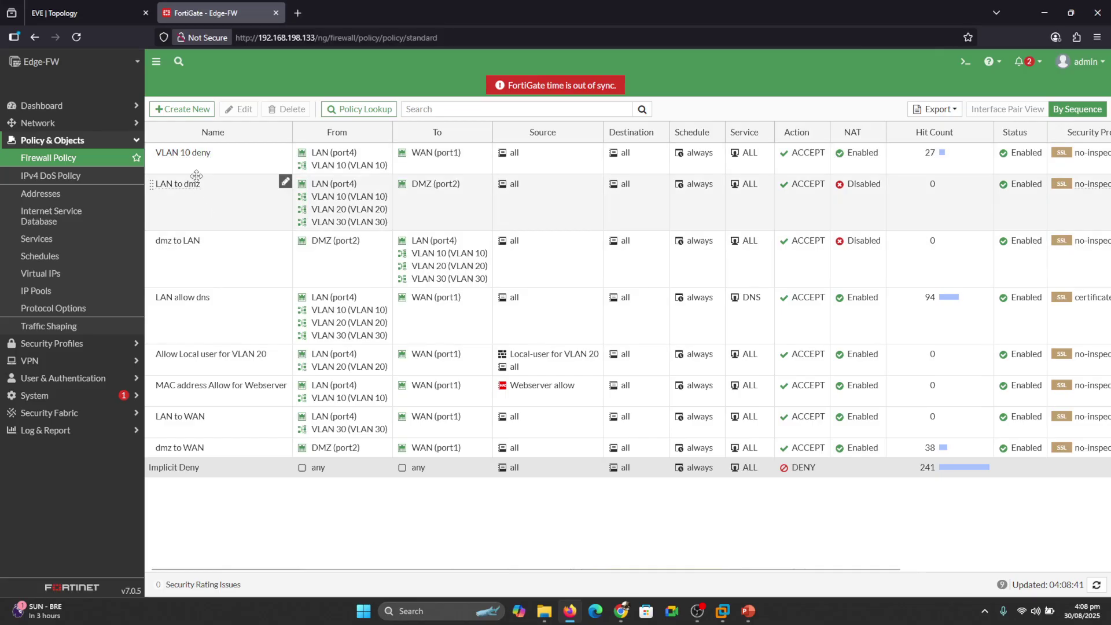
mouse_move(336, 166)
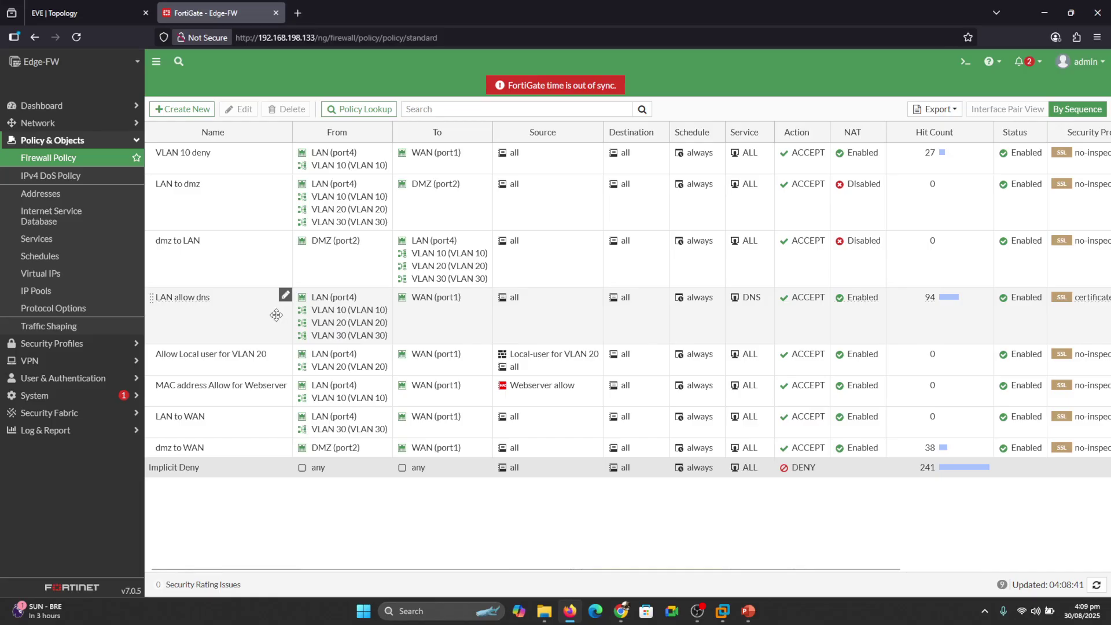
drag(276, 315, 212, 167)
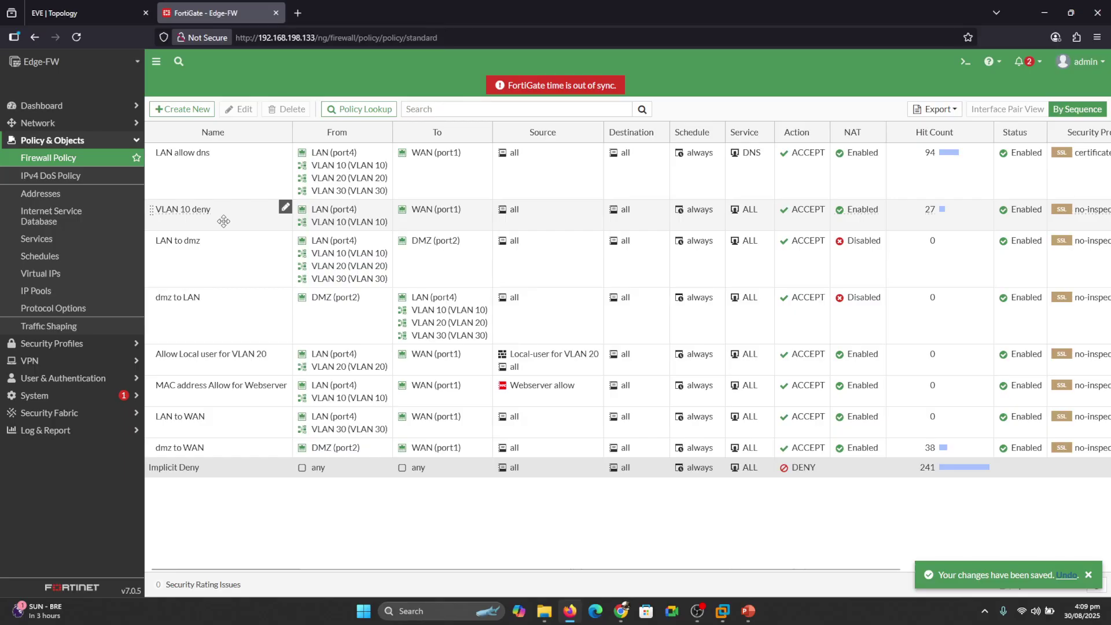
Rename the VLAN 10 deny policy to VLAN 10.
double_click(223, 221)
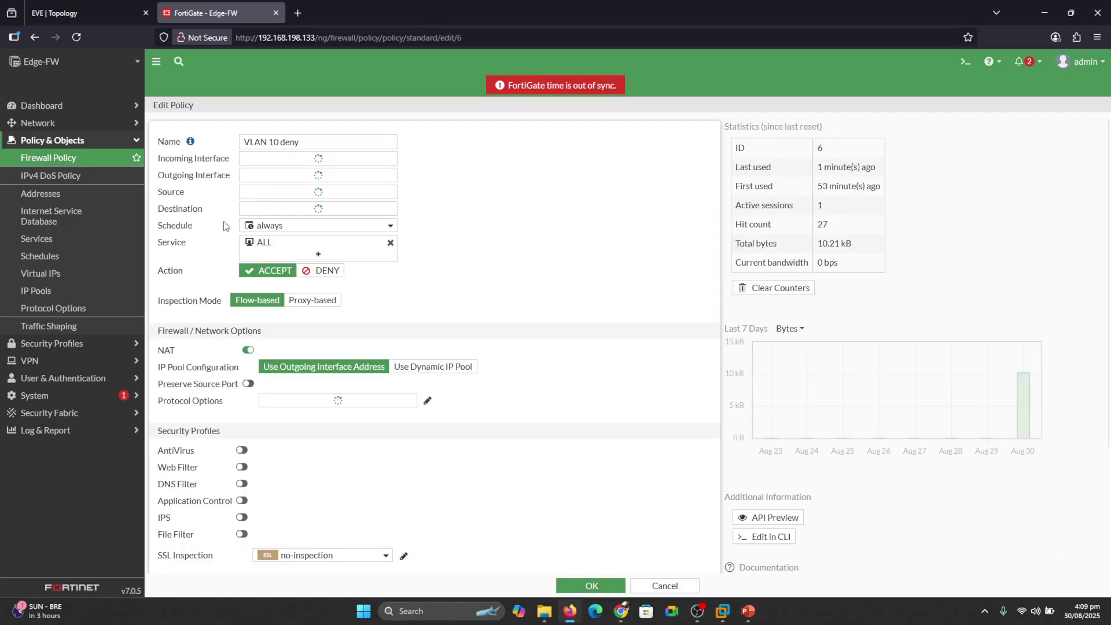
click(328, 144)
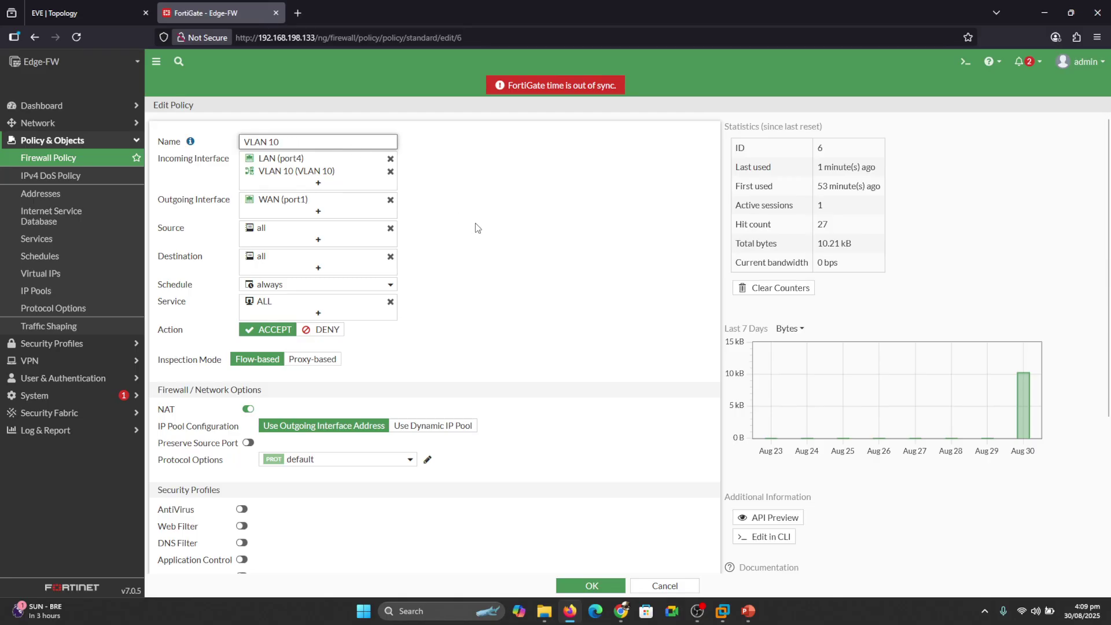
click(488, 231)
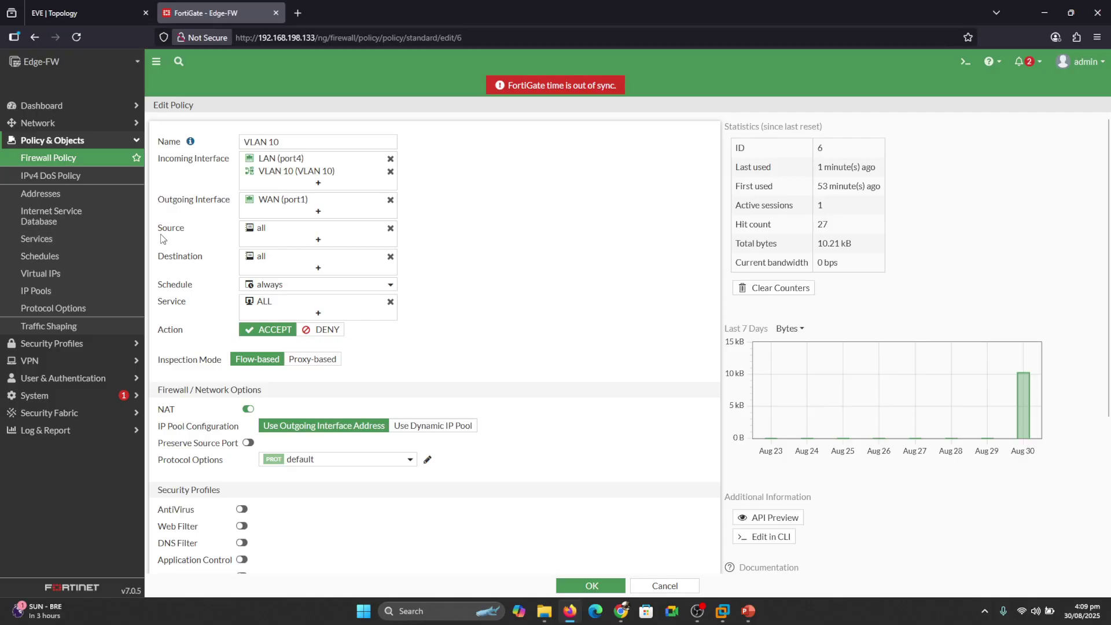
Add HR Group from the User list to the policy's sources.
click(318, 239)
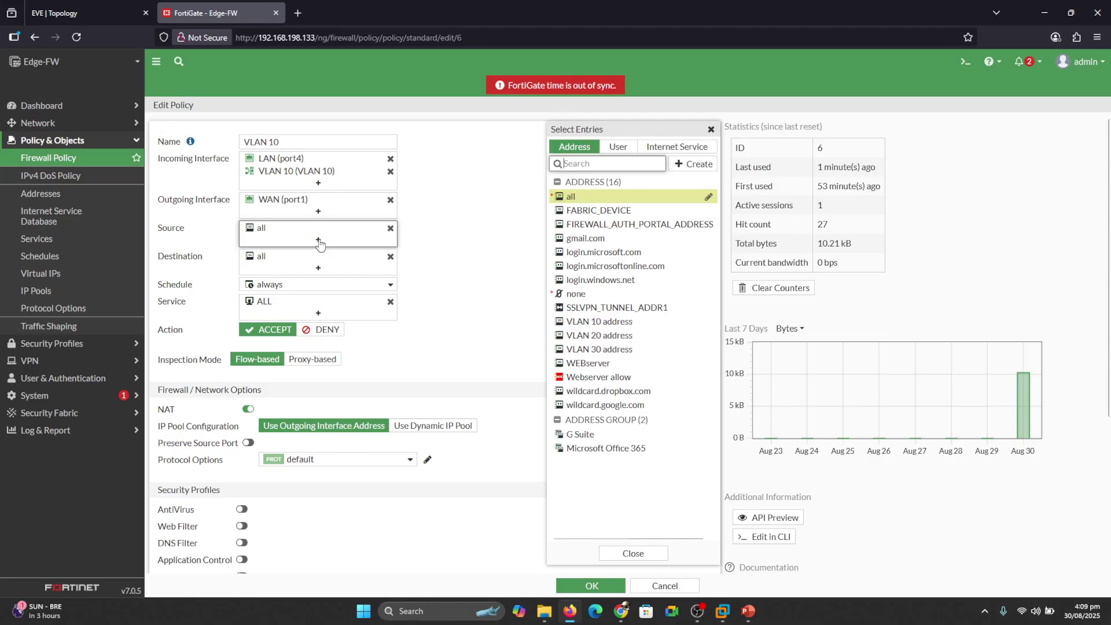
click(625, 152)
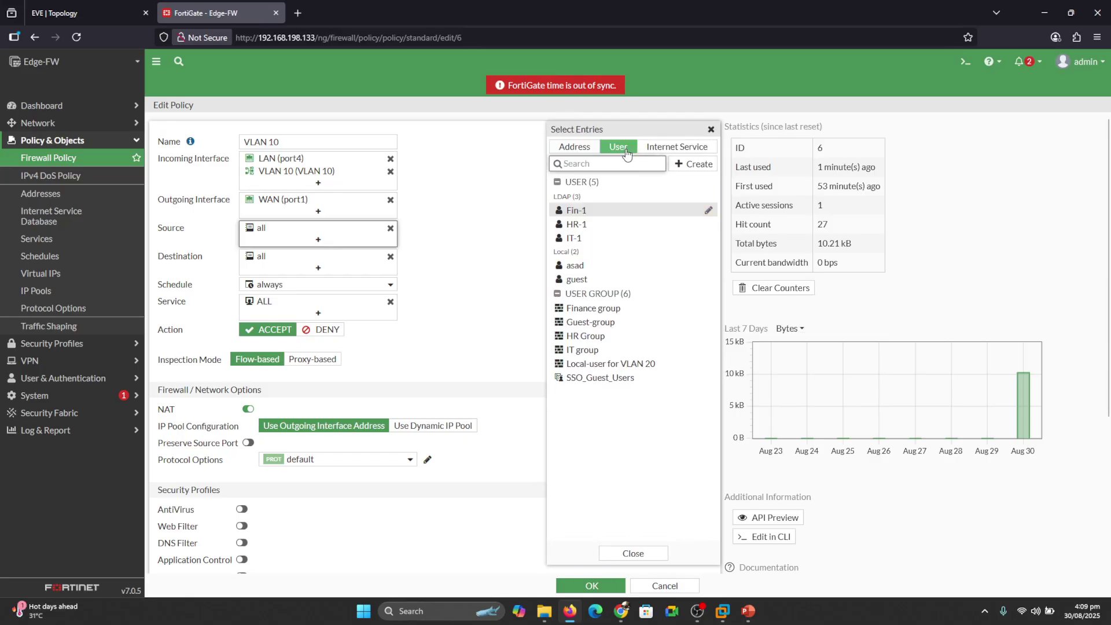
click(468, 219)
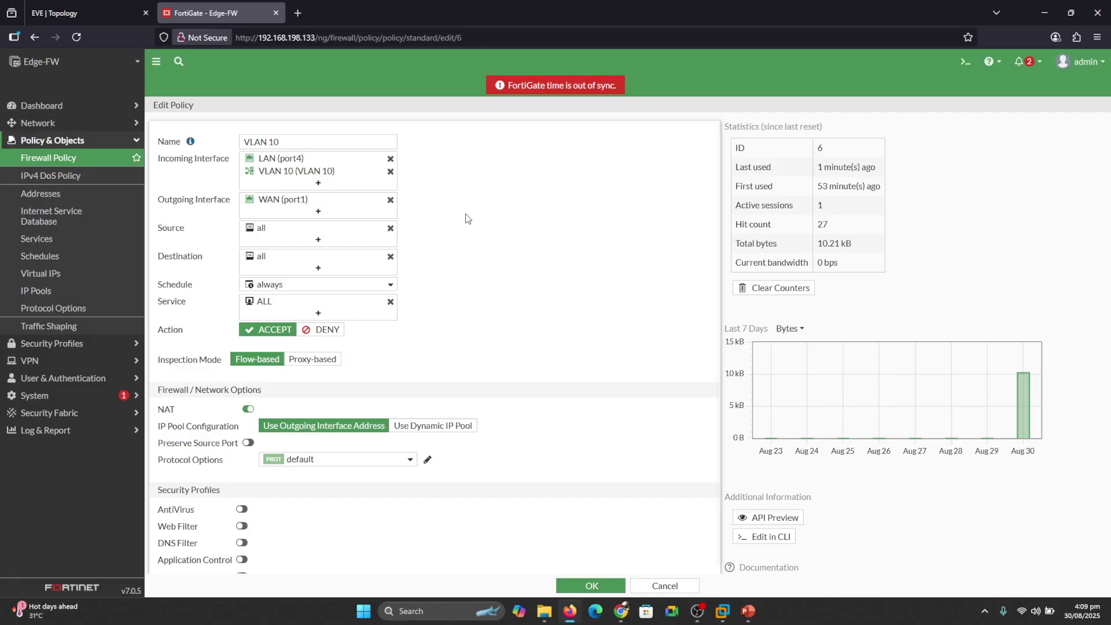
click(295, 241)
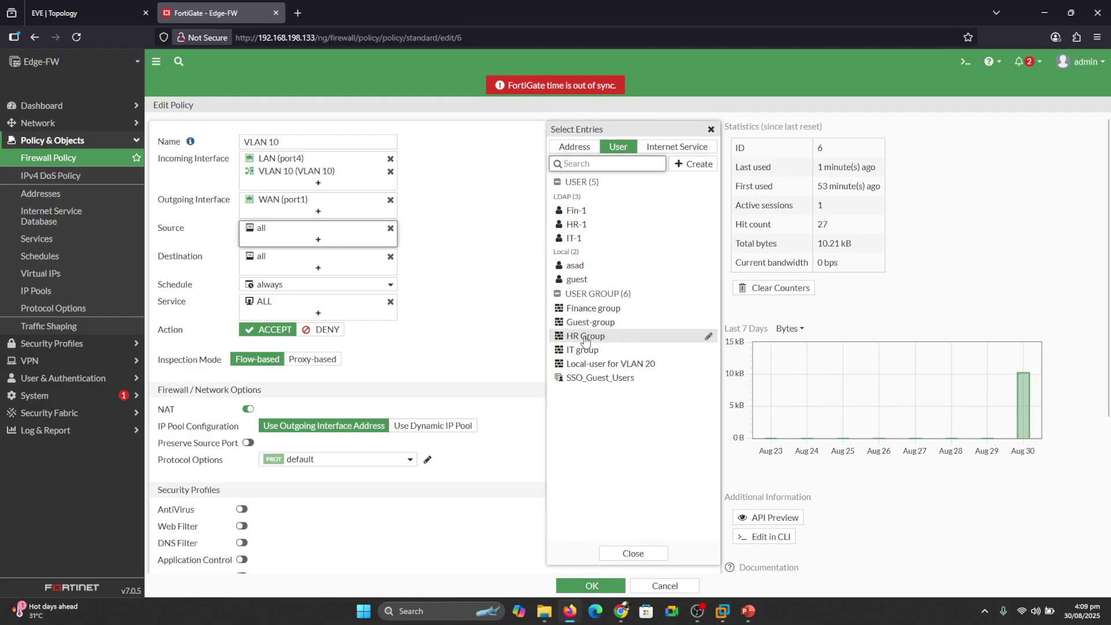
click(585, 340)
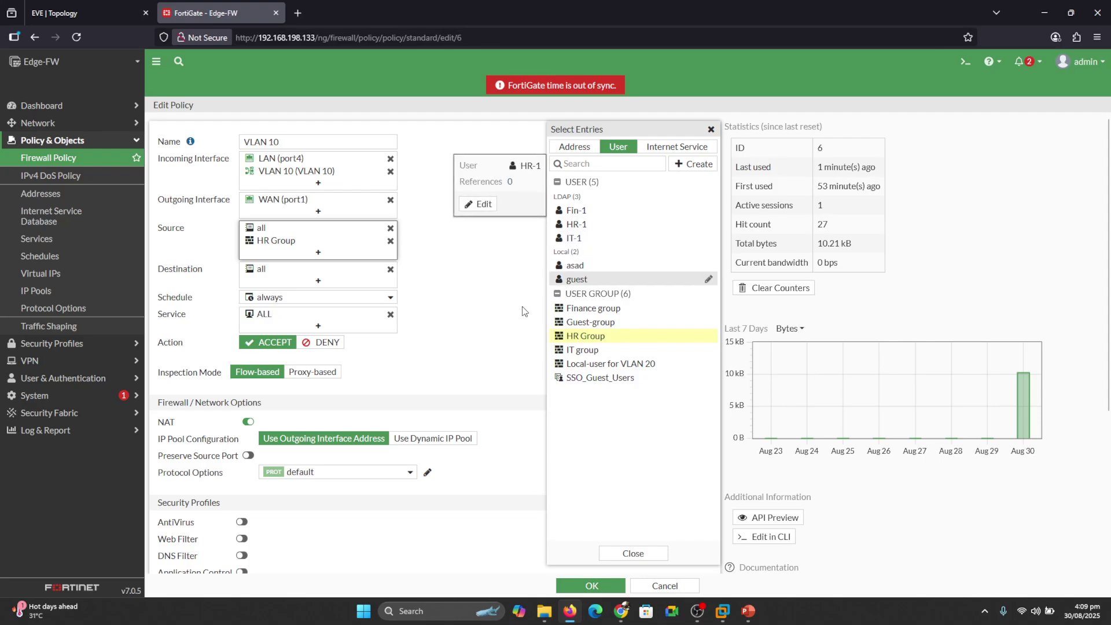
mouse_move(578, 339)
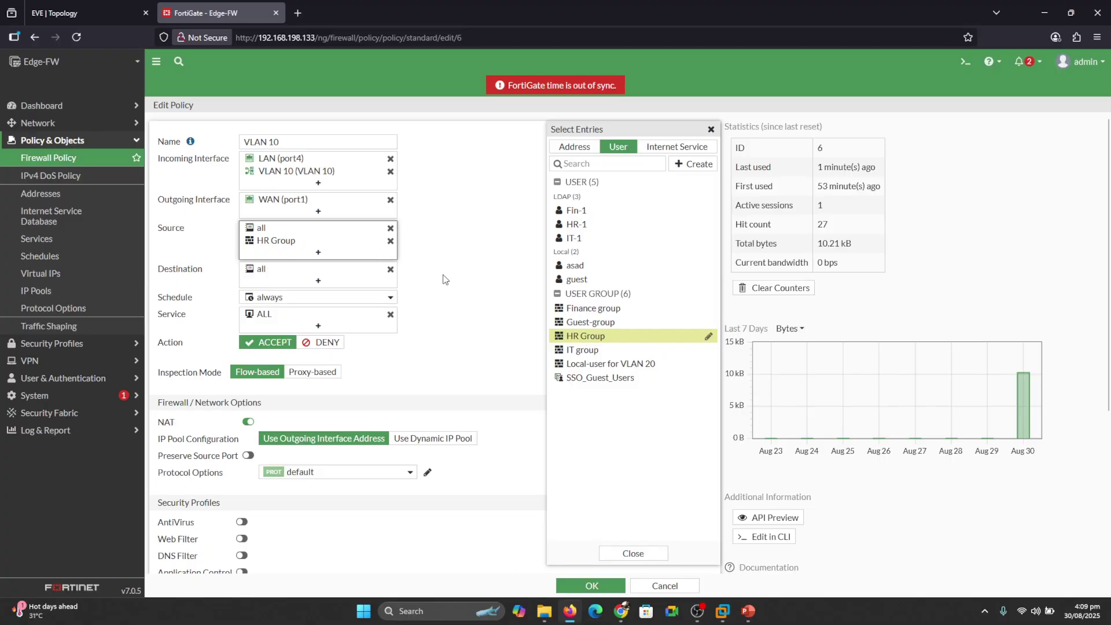
click(444, 279)
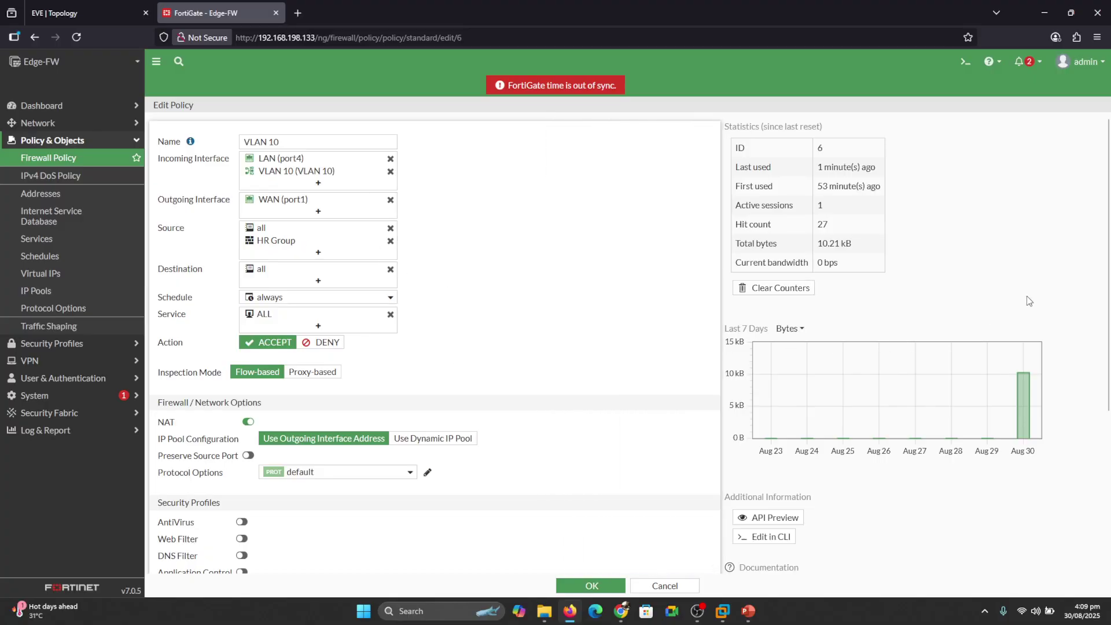
Save the edited VLAN 10 policy.
drag(1107, 282, 1106, 449)
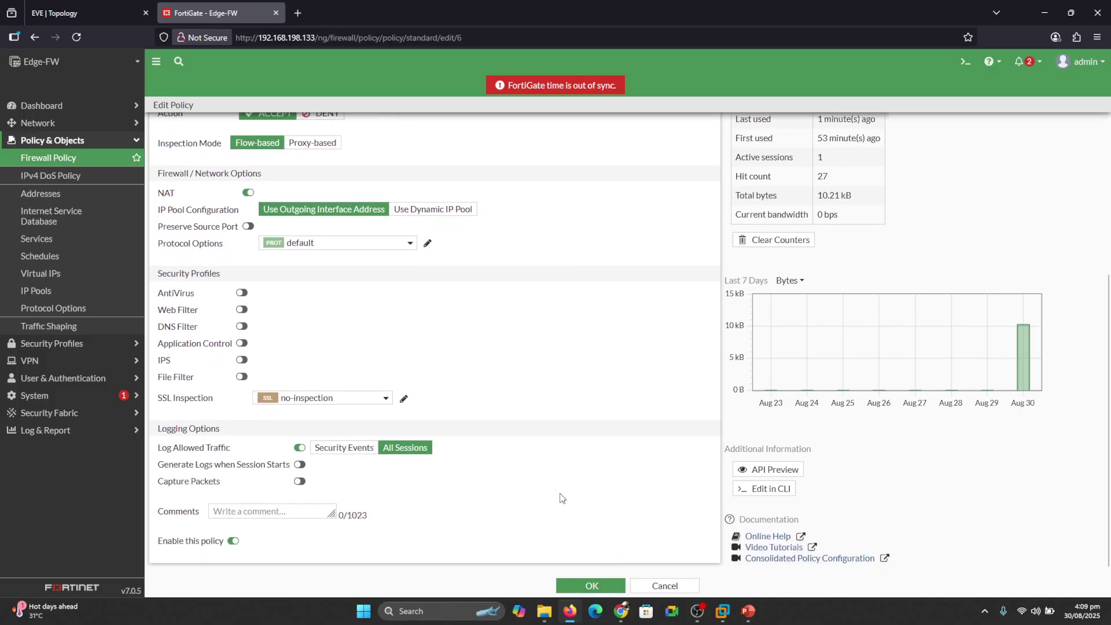
drag(1107, 387, 1108, 231)
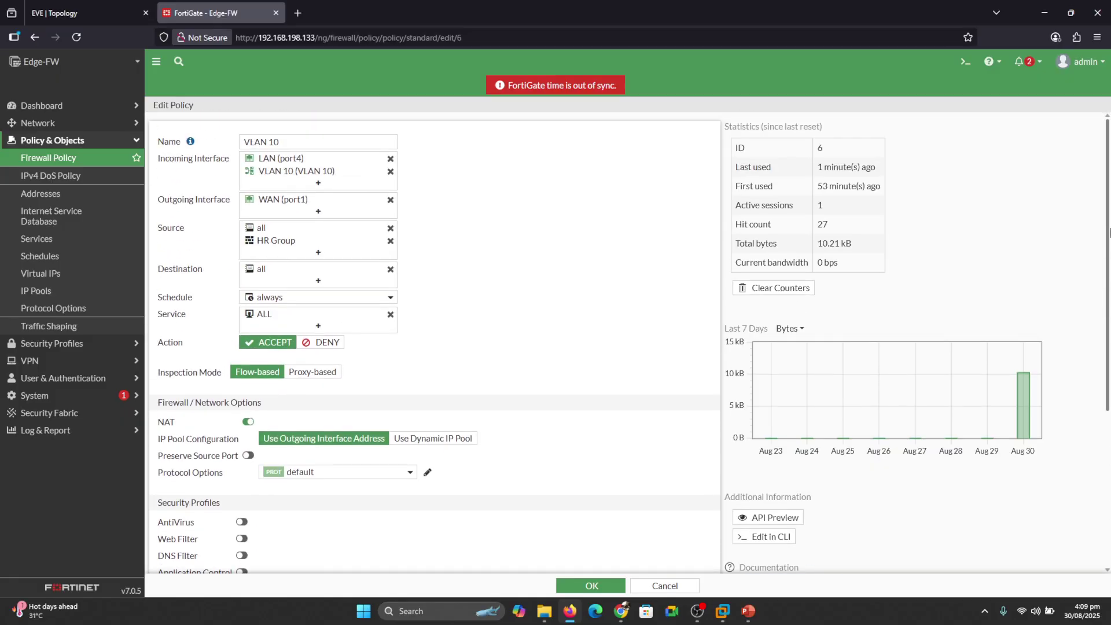
scroll(867, 405, down, 3)
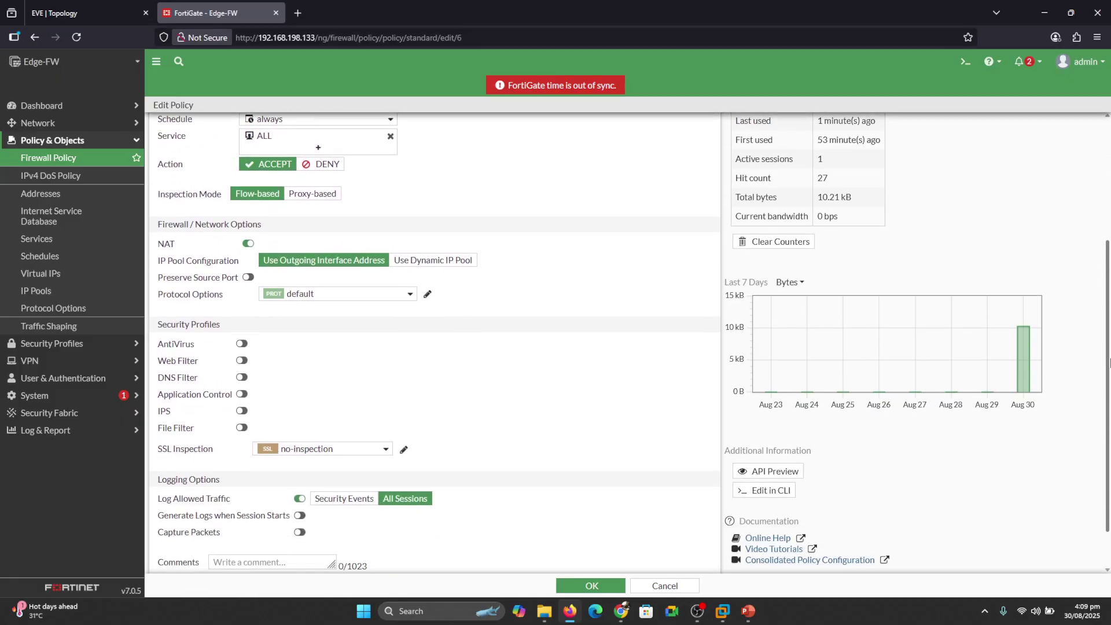
click(596, 584)
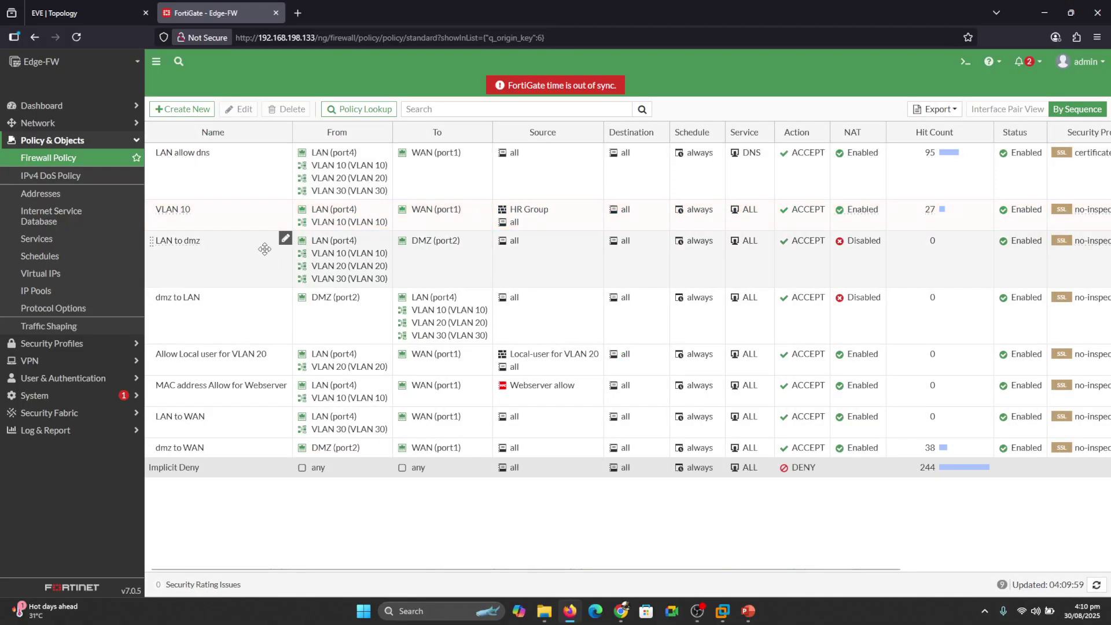
Open PC2's console from the EVE-NG lab topology.
click(74, 13)
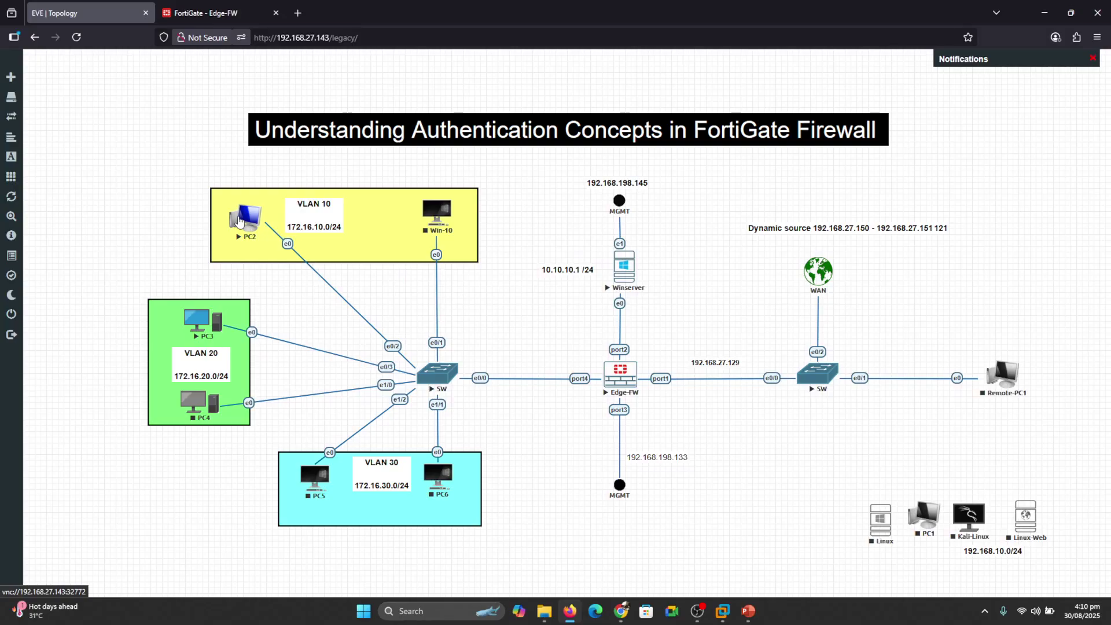
click(239, 221)
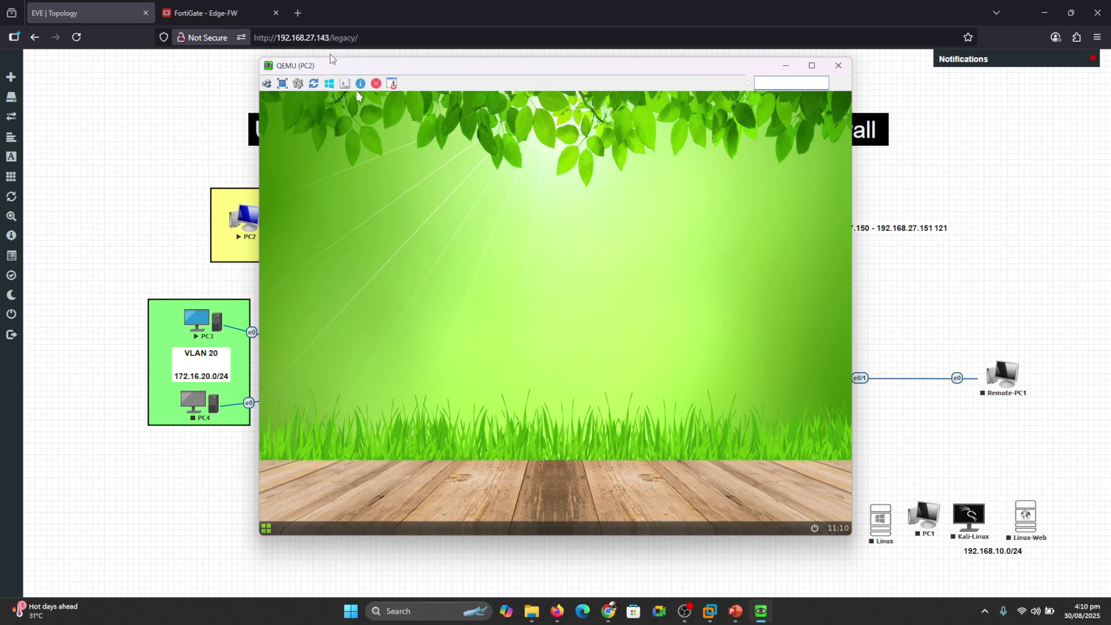
drag(333, 60, 452, 76)
Connect PC2 to the wired network through Network Manager and launch its web browser.
right_click(470, 245)
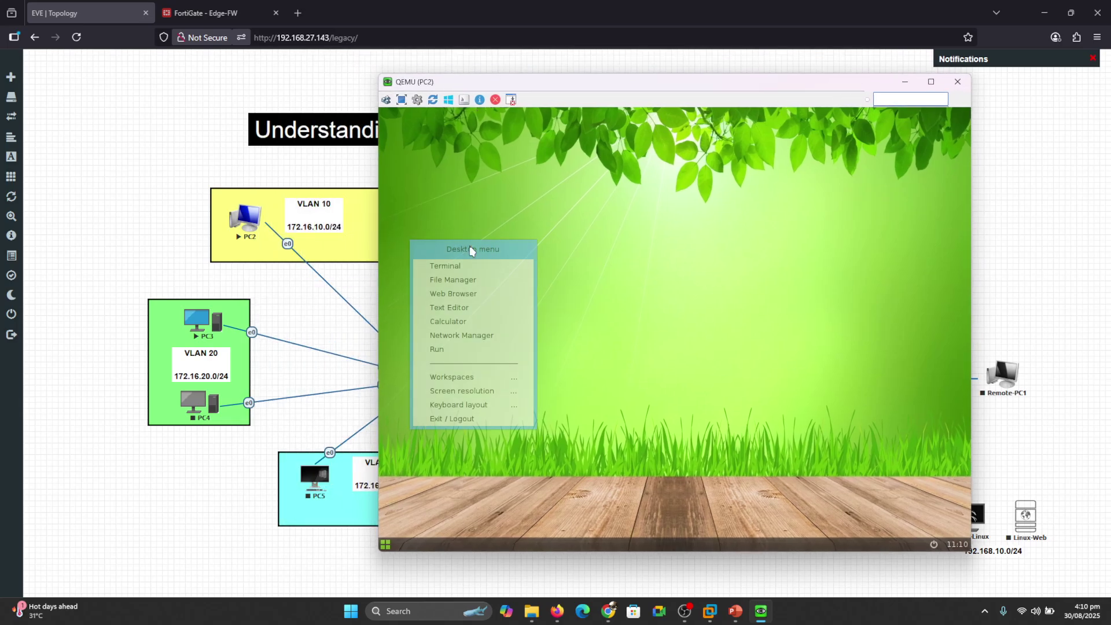
click(463, 335)
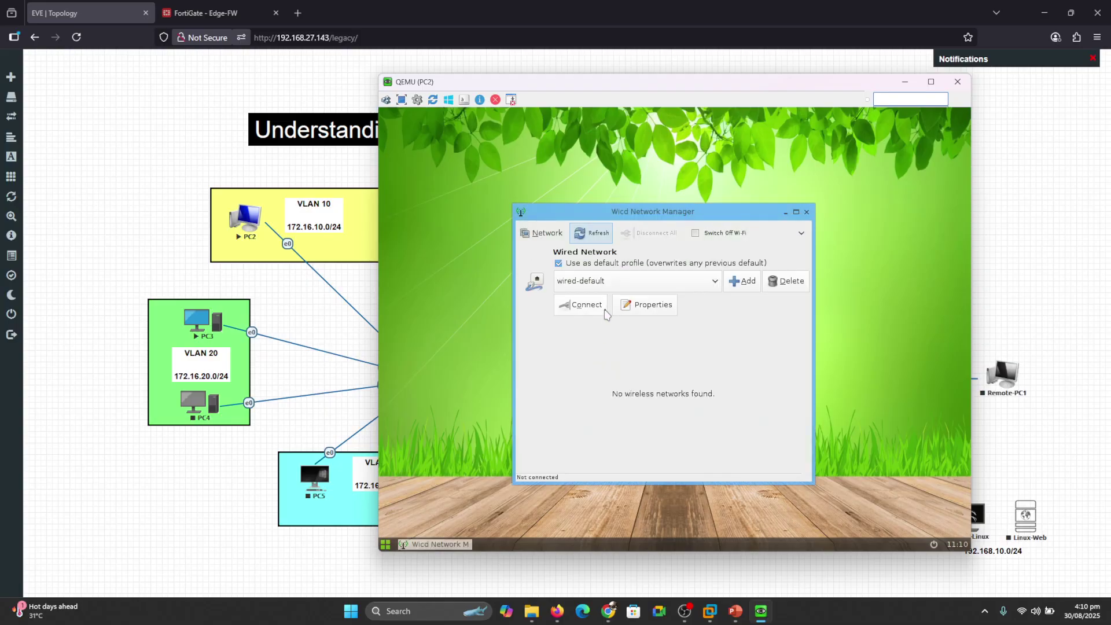
click(602, 306)
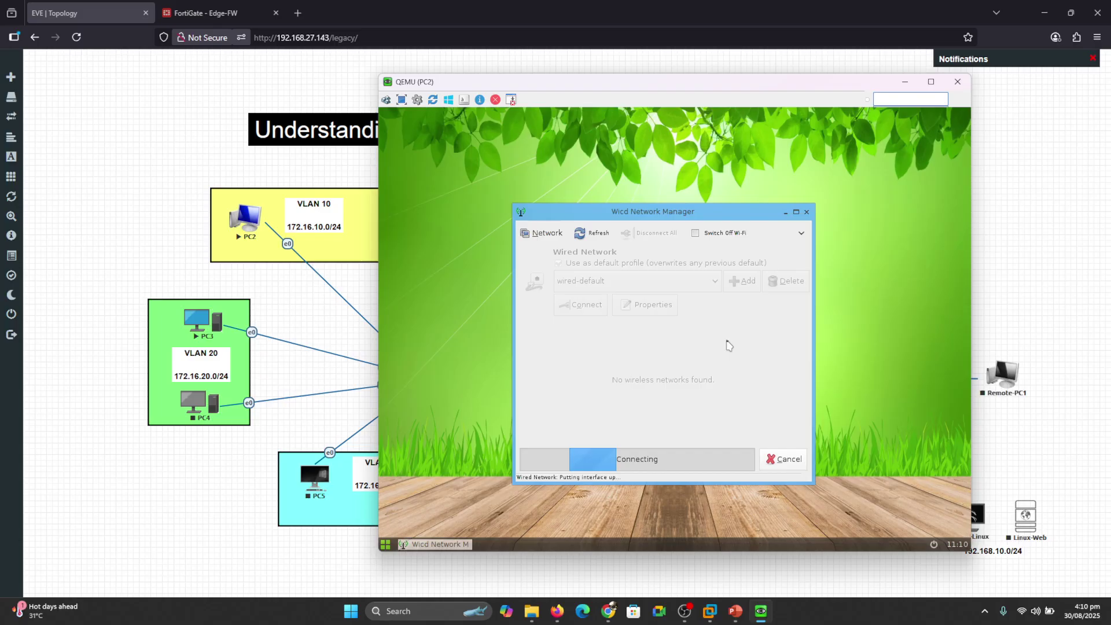
right_click(856, 263)
click(843, 309)
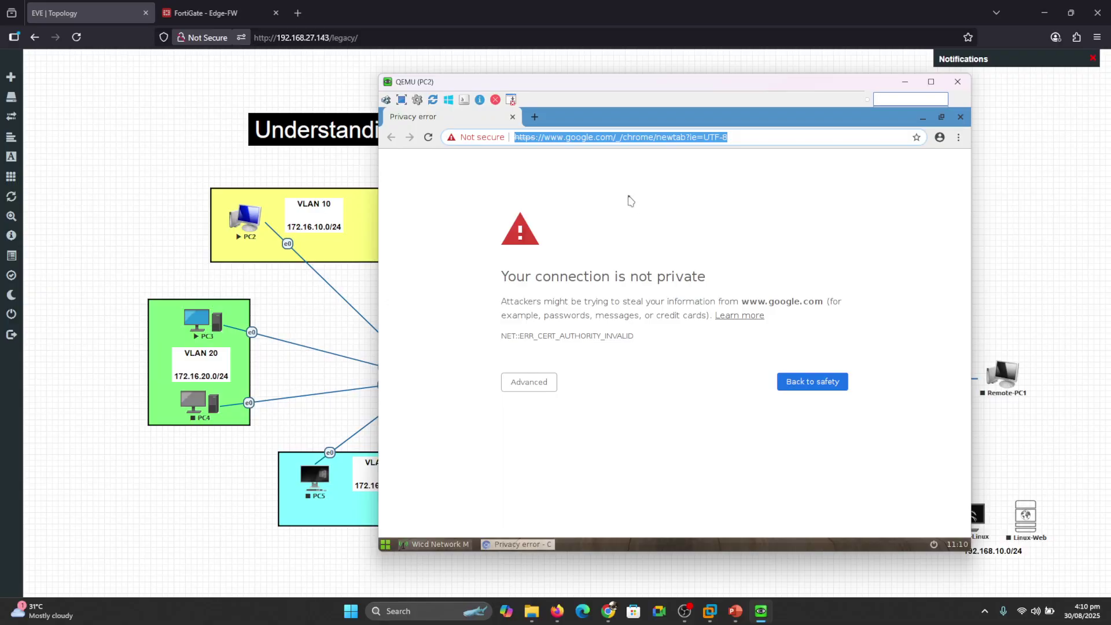
Browse to yahoo.com on PC2 and submit a first firewall portal login.
text(yah)
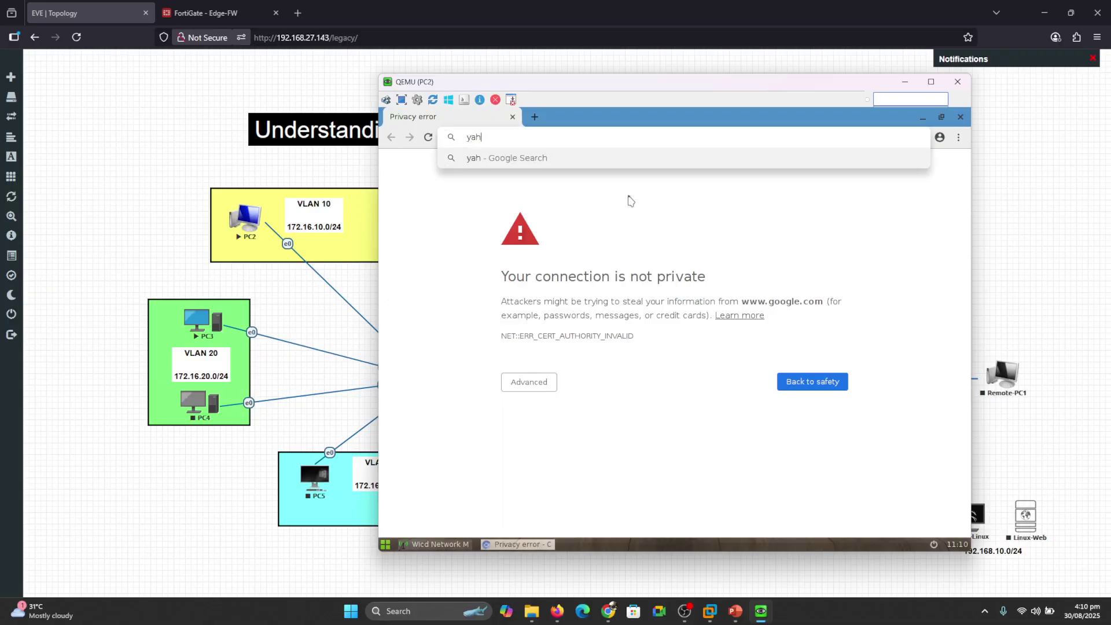
text(oo.com)
key(Return)
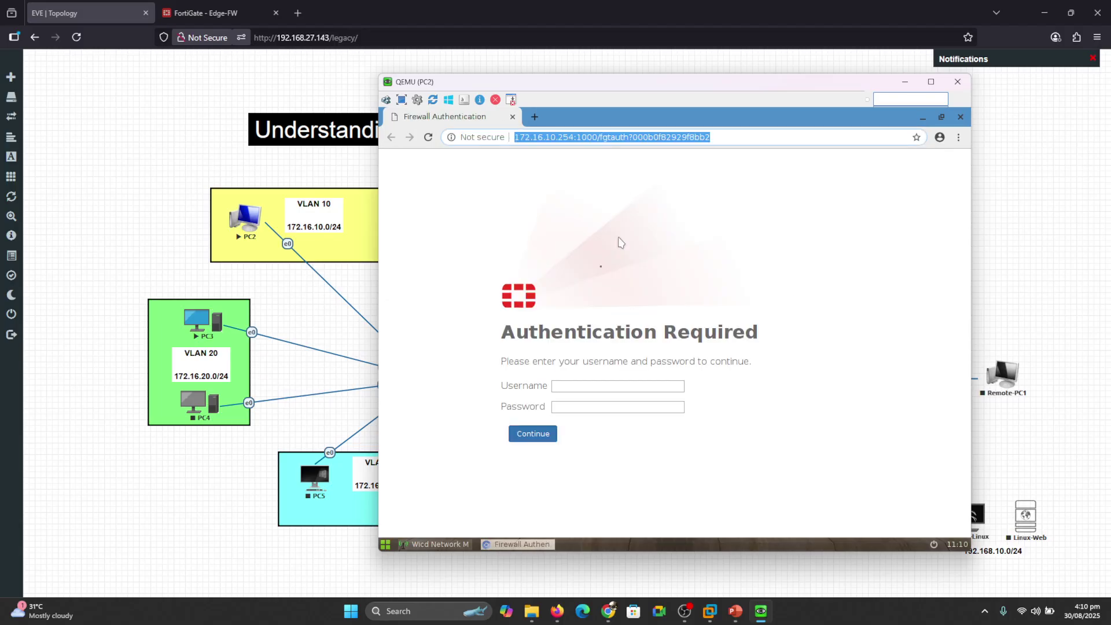
click(576, 383)
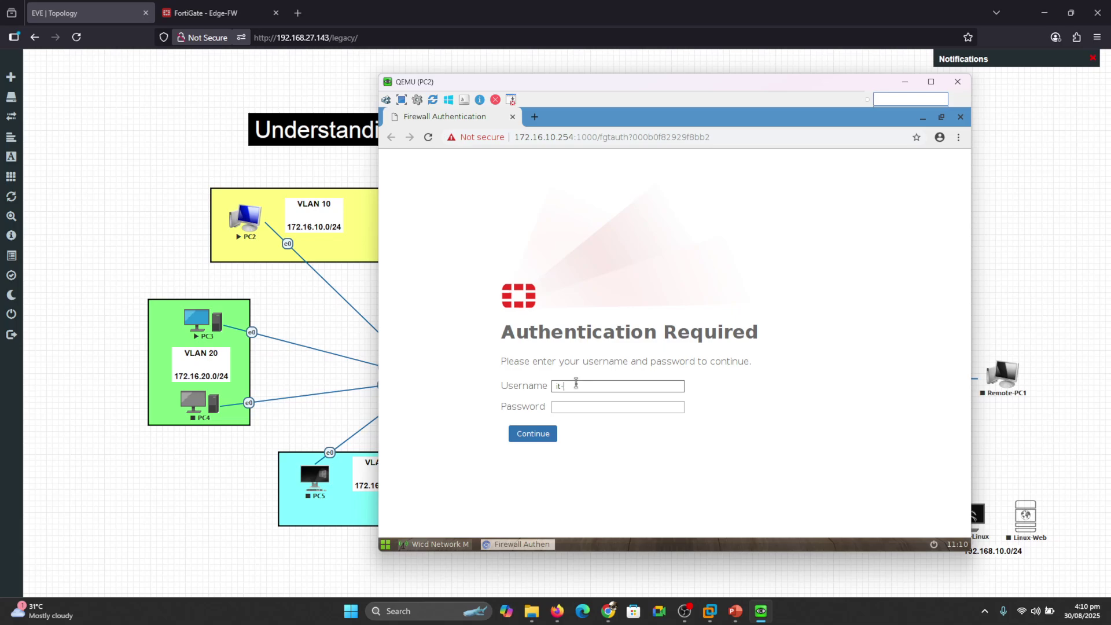
key(Tab)
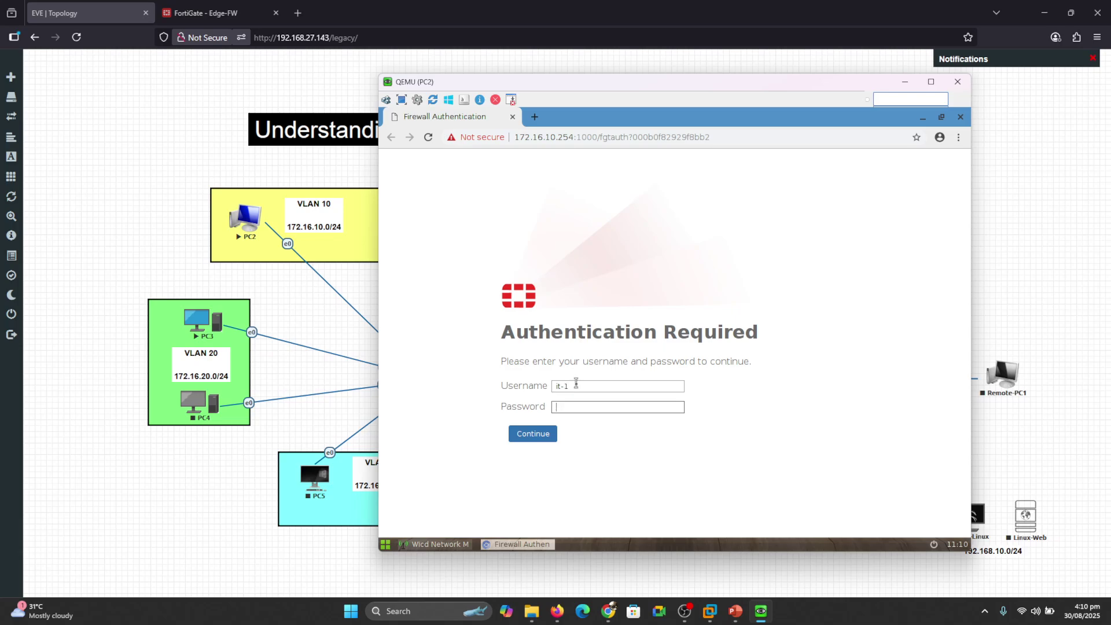
text(••••)
key(Return)
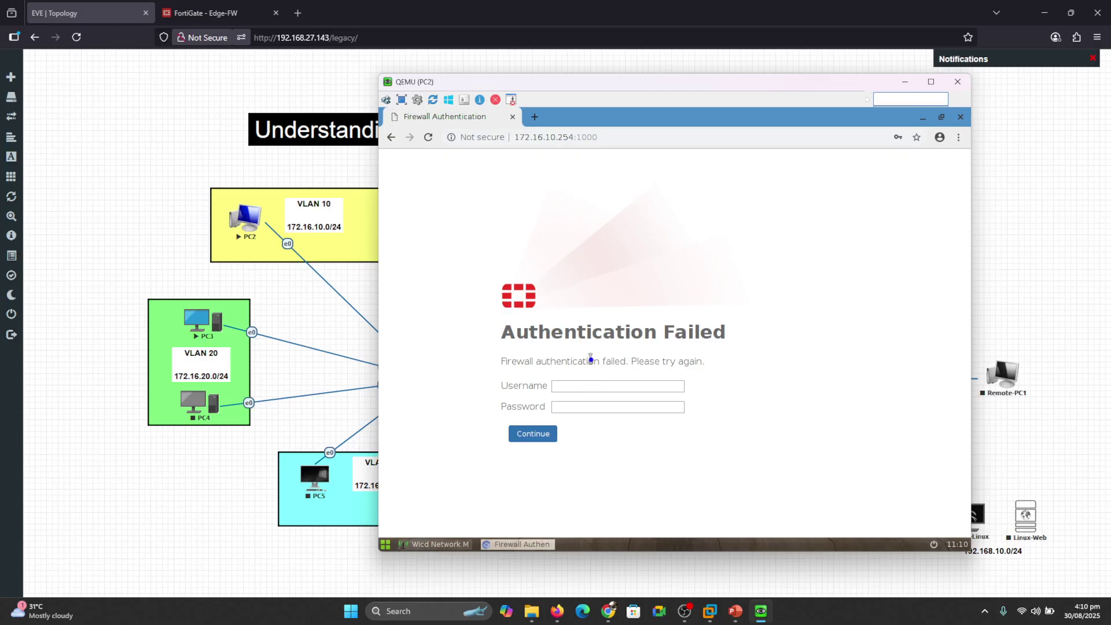
Retry the portal login as the hr-1 user with the correct password.
drag(543, 373, 617, 372)
click(589, 386)
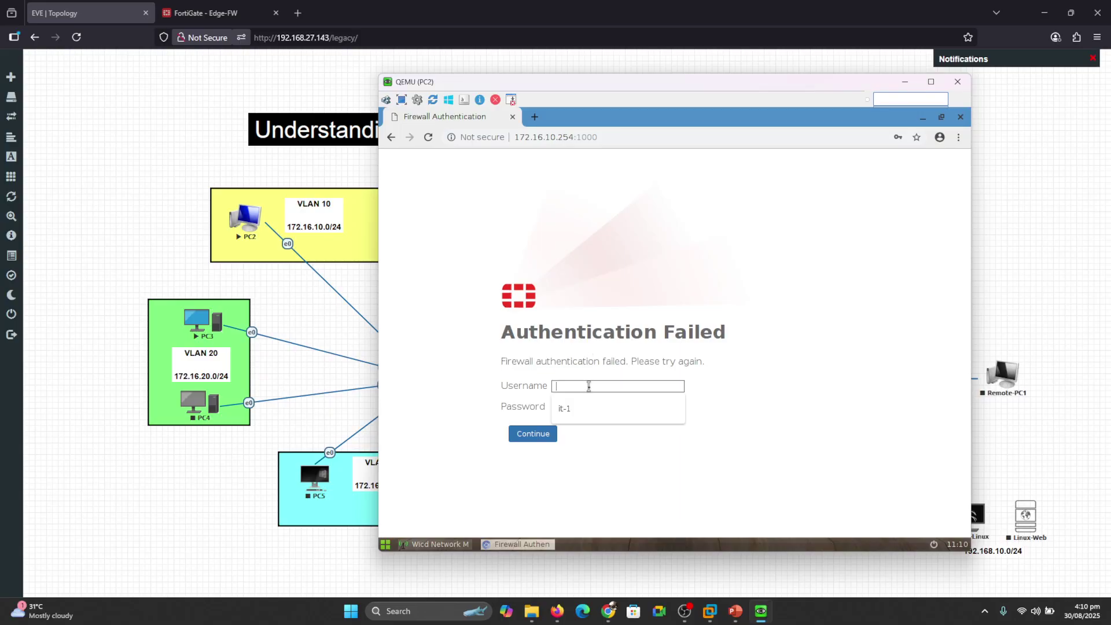
text(hr-1)
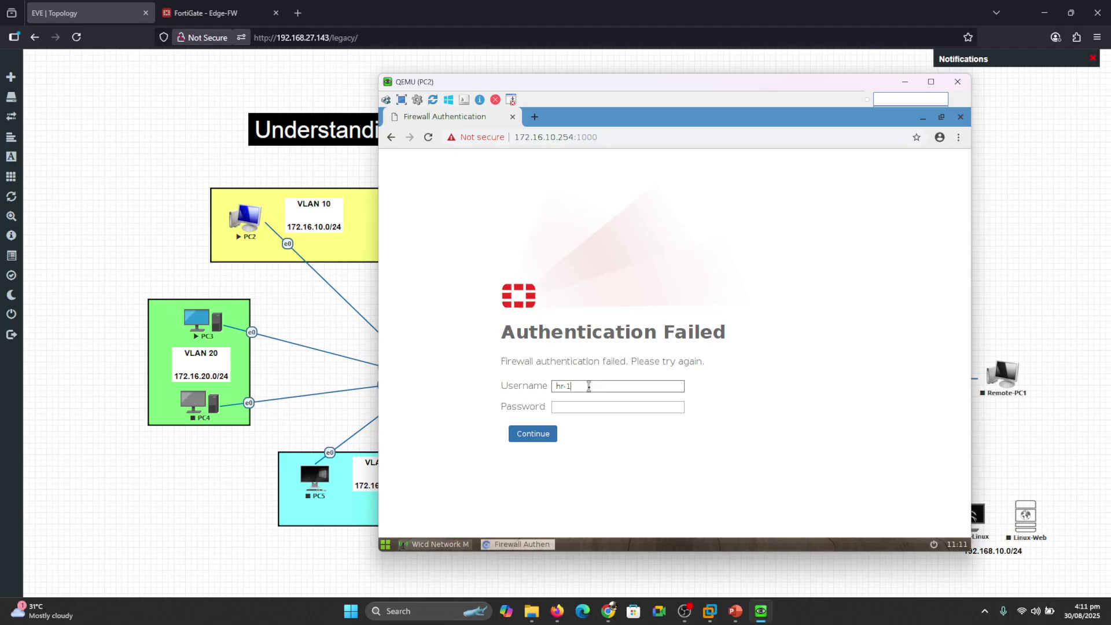
key(Tab)
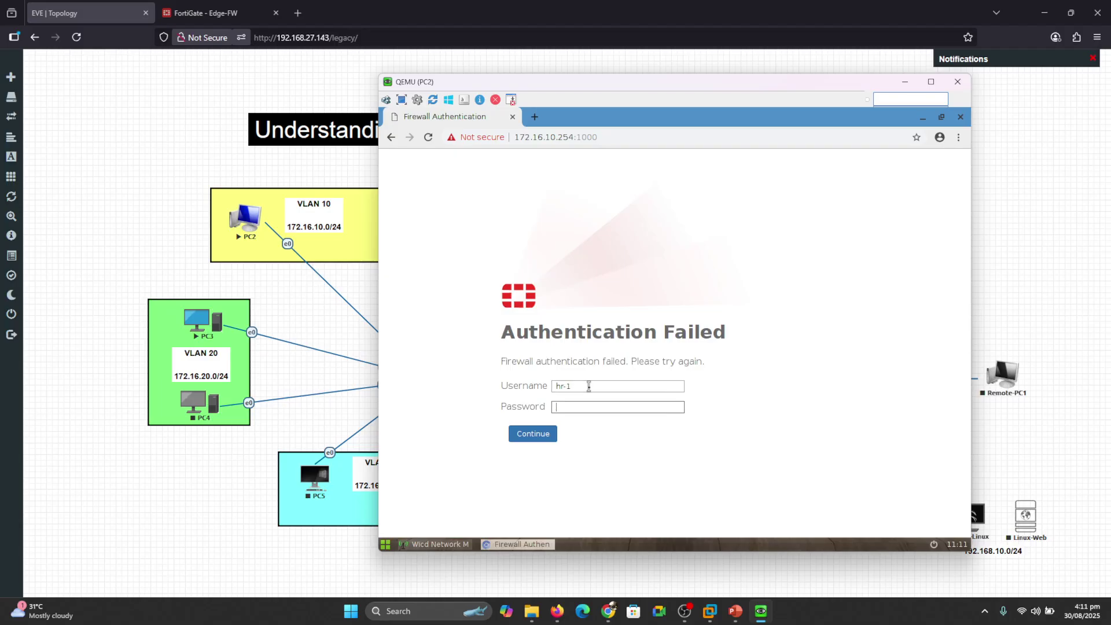
text(1234567)
key(Return)
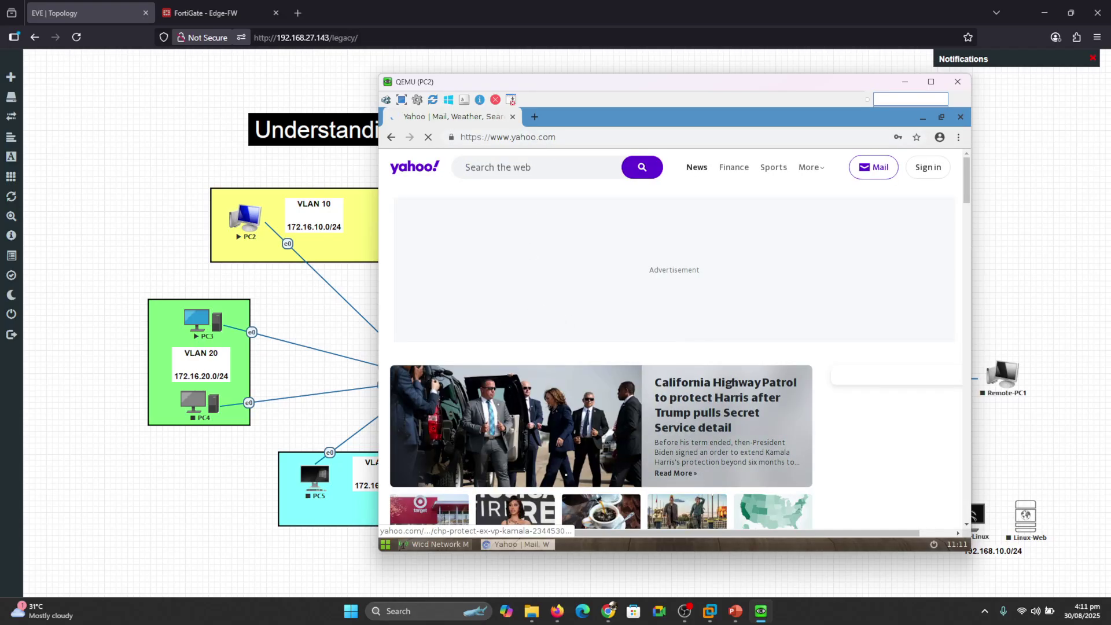
Load rraz.com and then darraz.com in a new tab, then return to the FortiGate - Edge-FW tab.
click(536, 118)
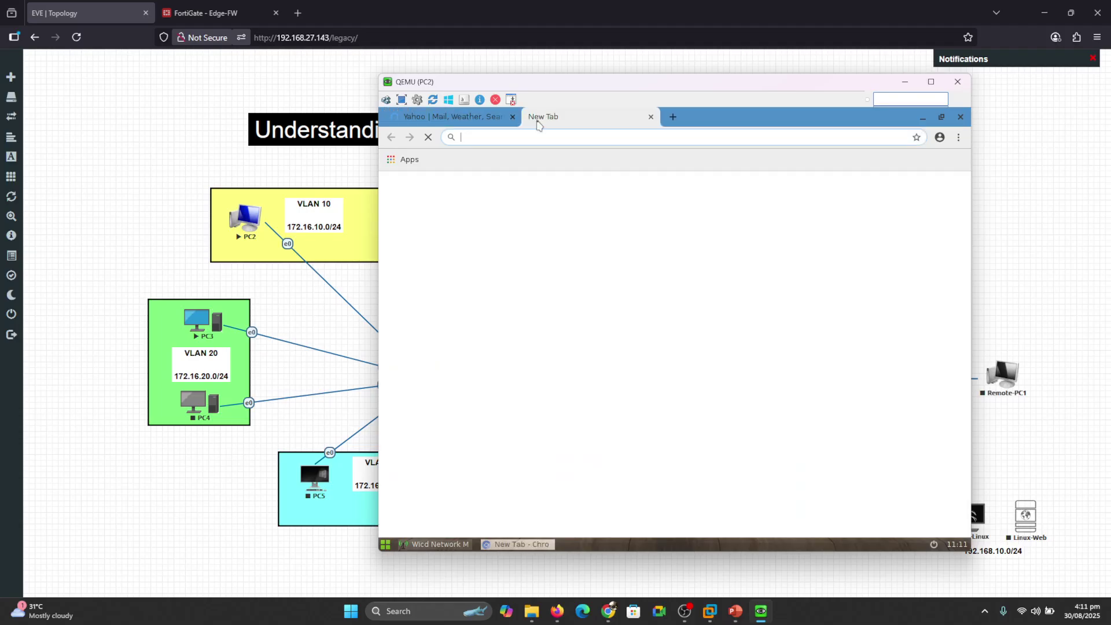
text(rraz)
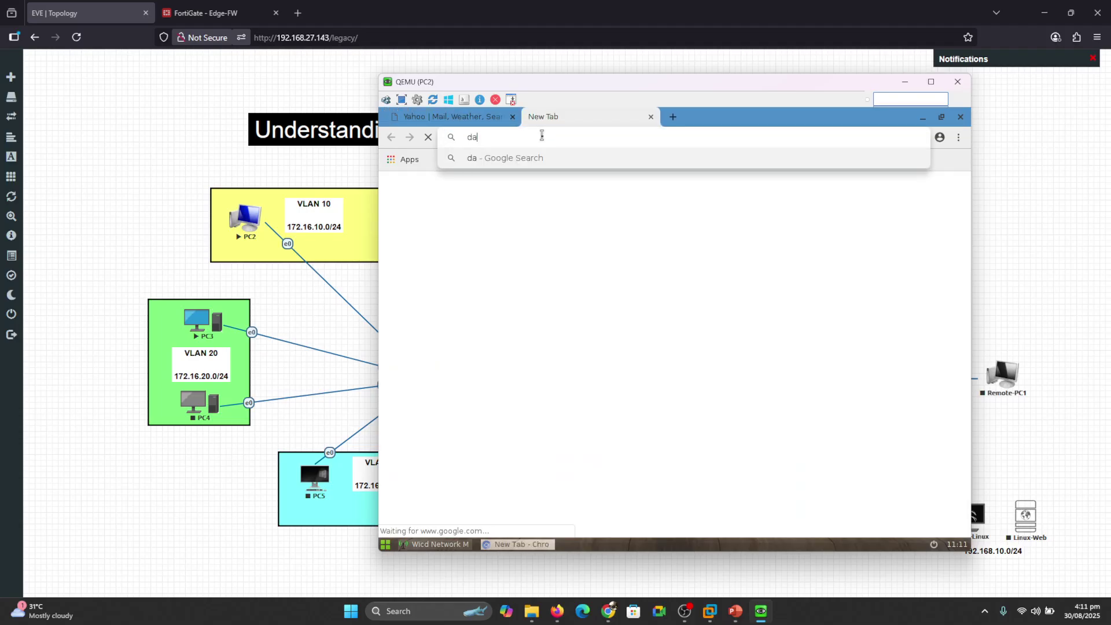
text(.com)
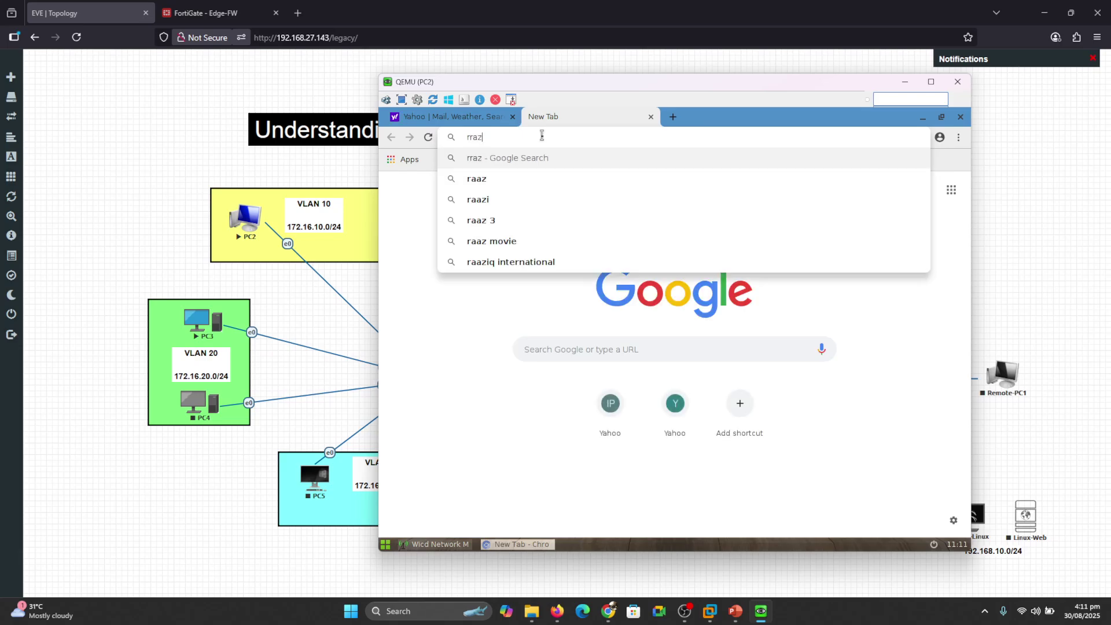
key(Return)
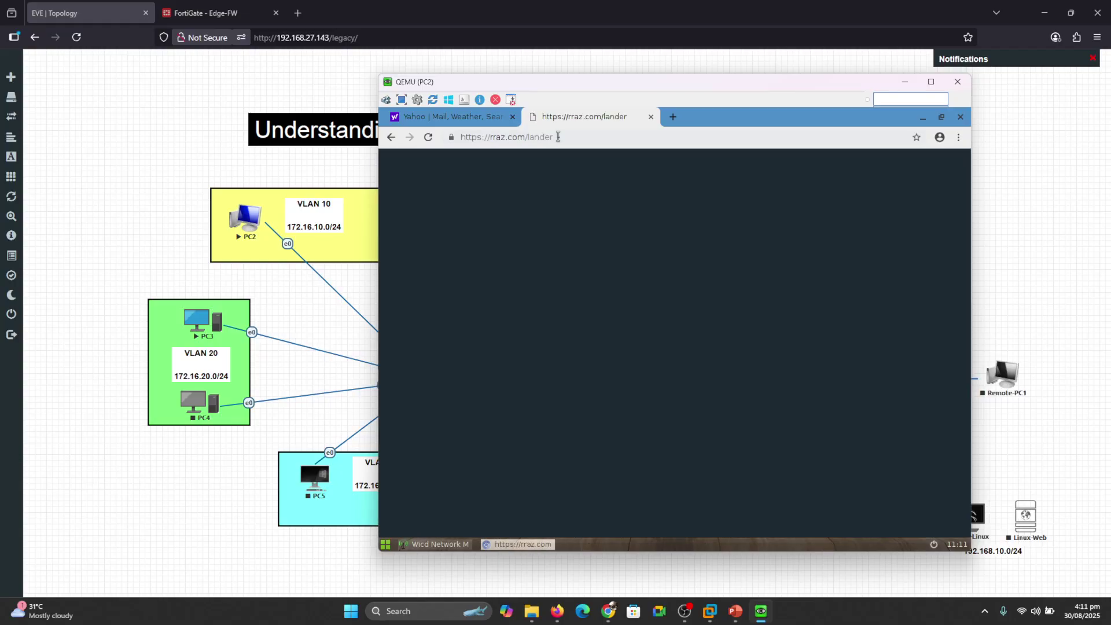
click(558, 136)
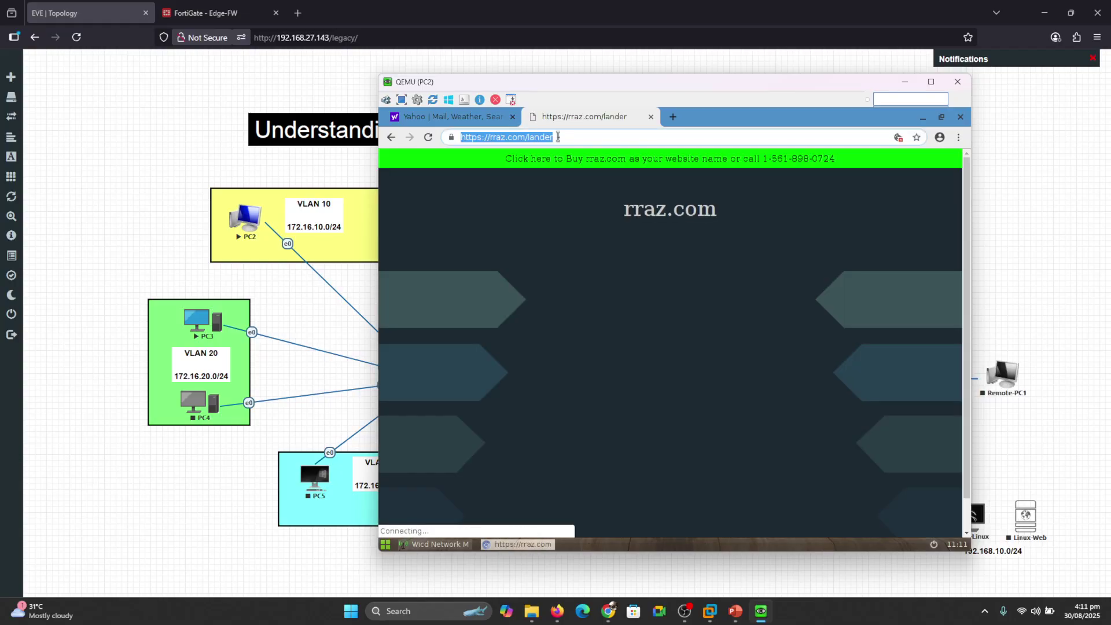
text(darr)
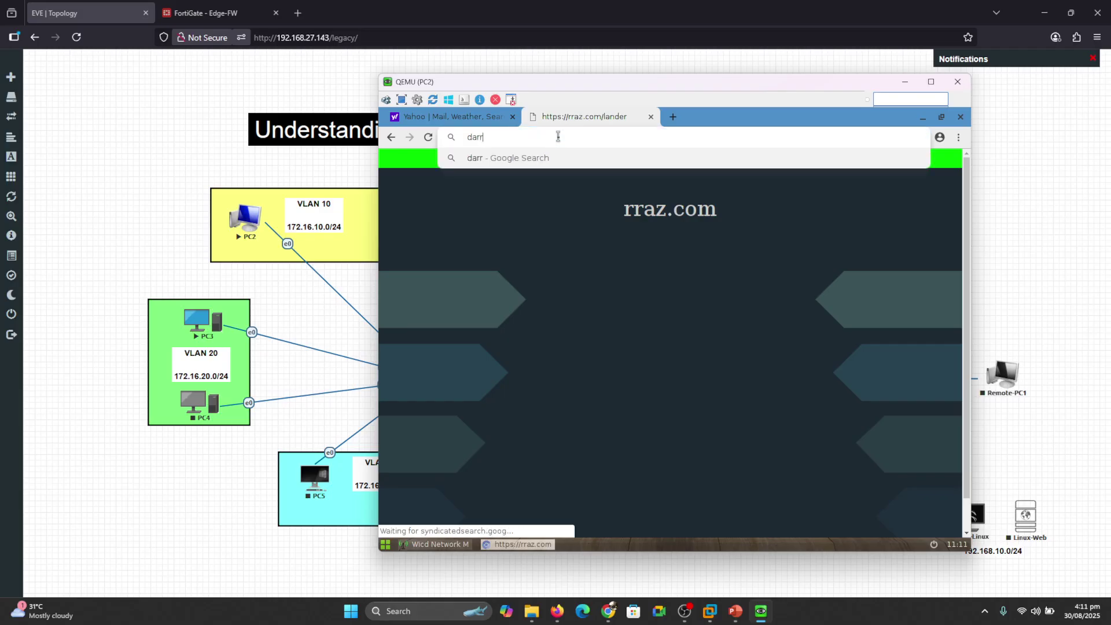
text(az.com)
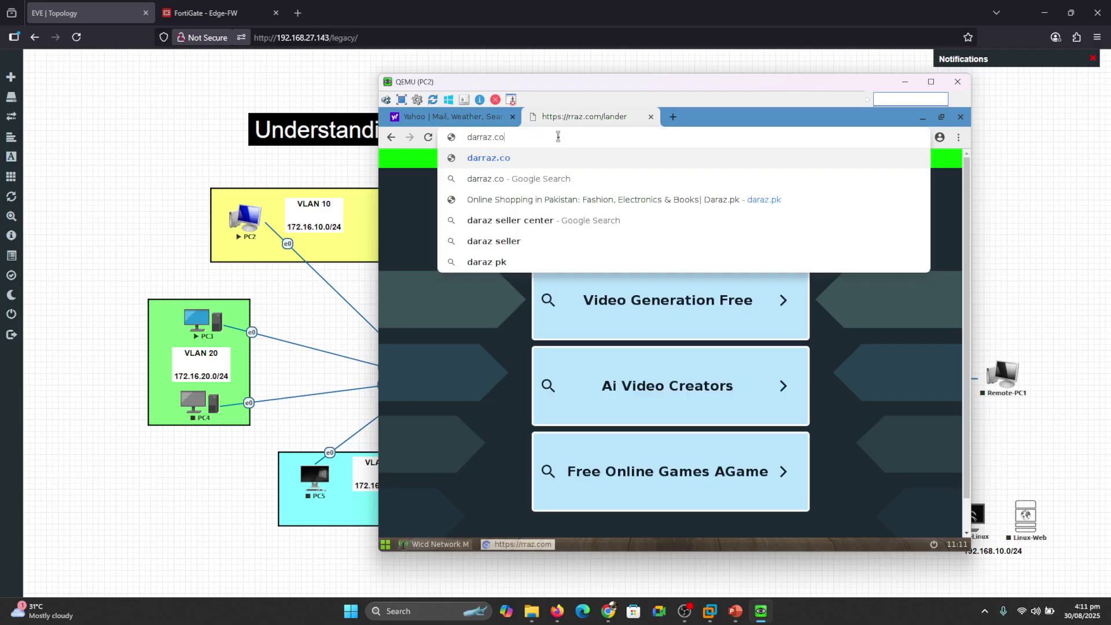
key(Return)
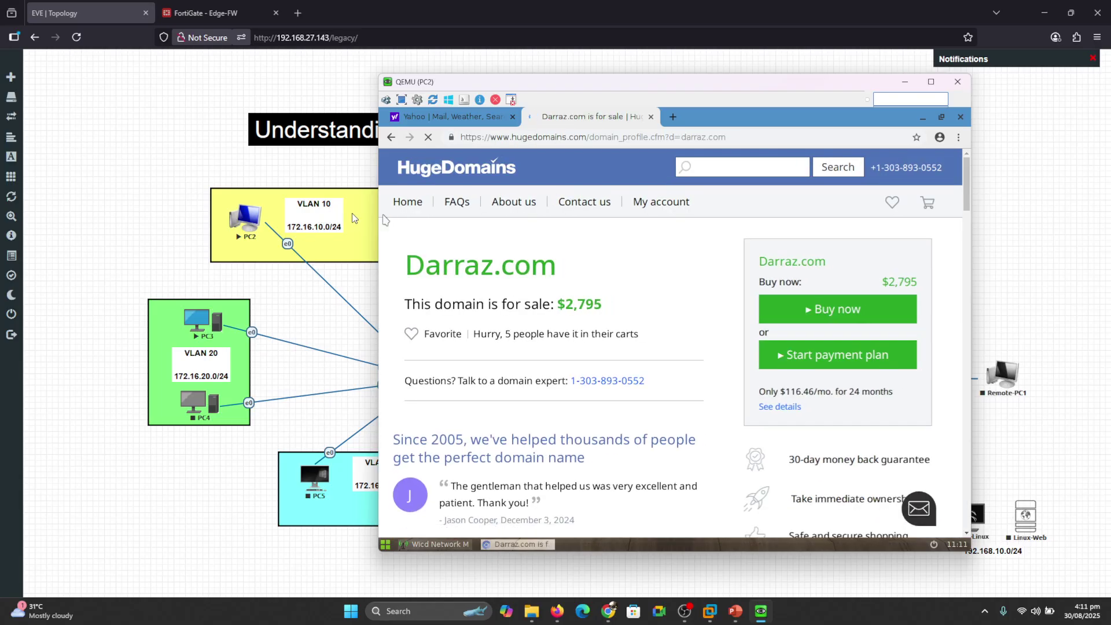
click(208, 8)
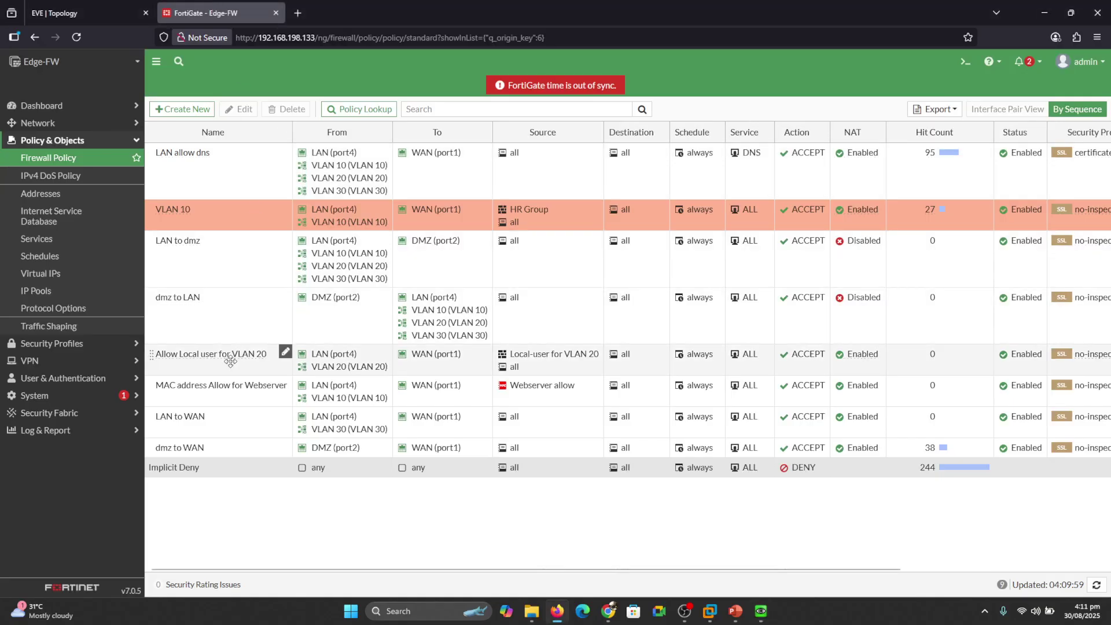
Drag the Allow Local user for VLAN 20 policy up beneath VLAN 10.
drag(231, 355, 251, 255)
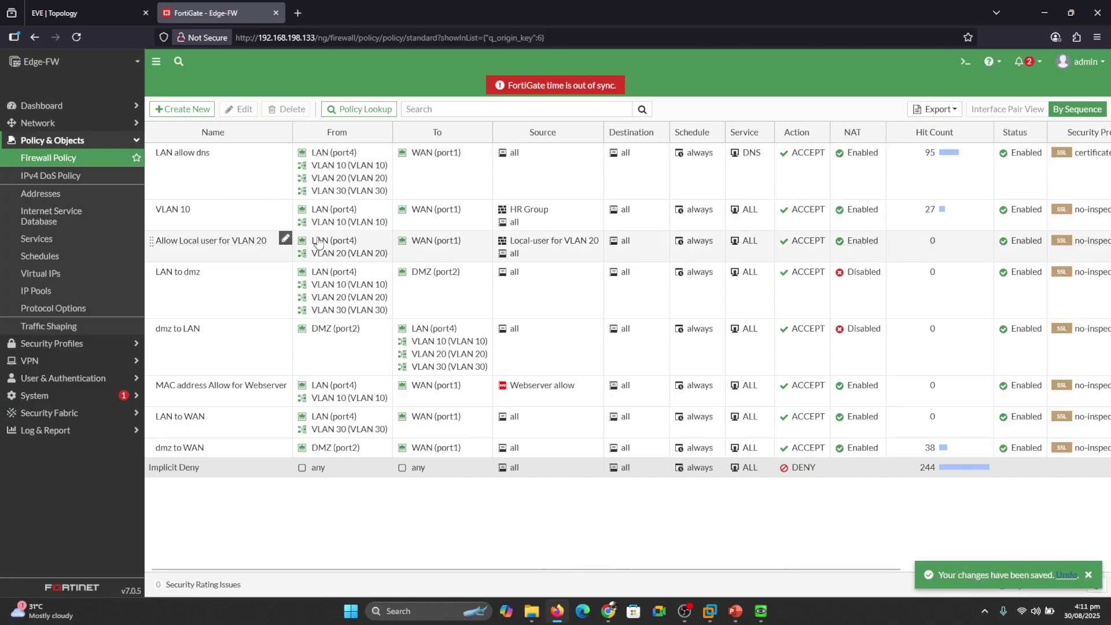
click(532, 245)
double_click(533, 245)
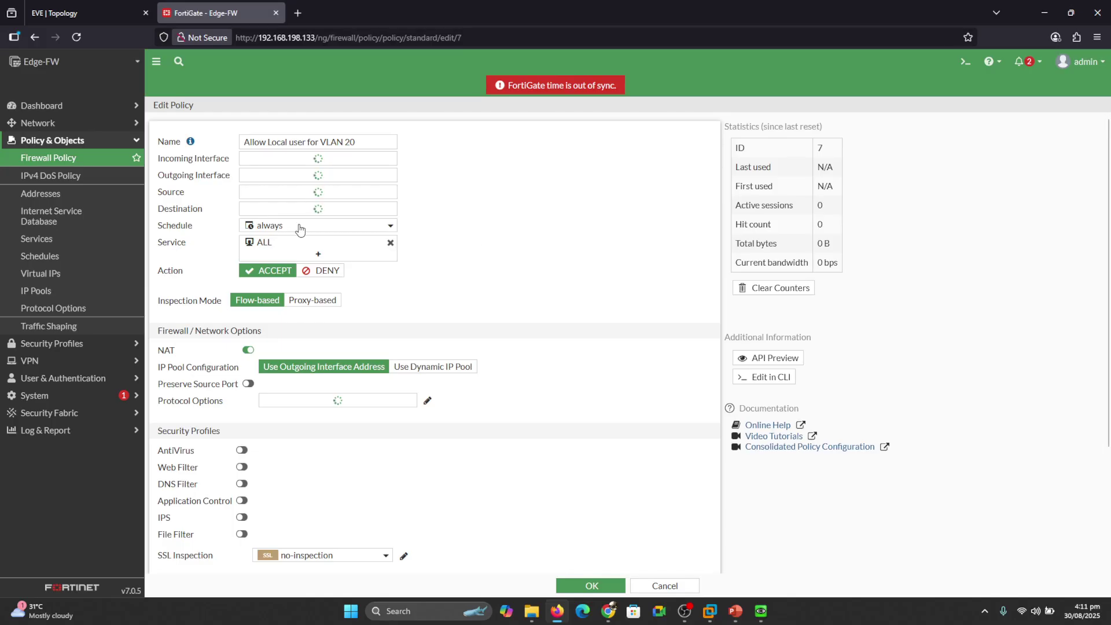
Replace the Local-user for VLAN 20 source with IT group and save the policy.
mouse_move(331, 241)
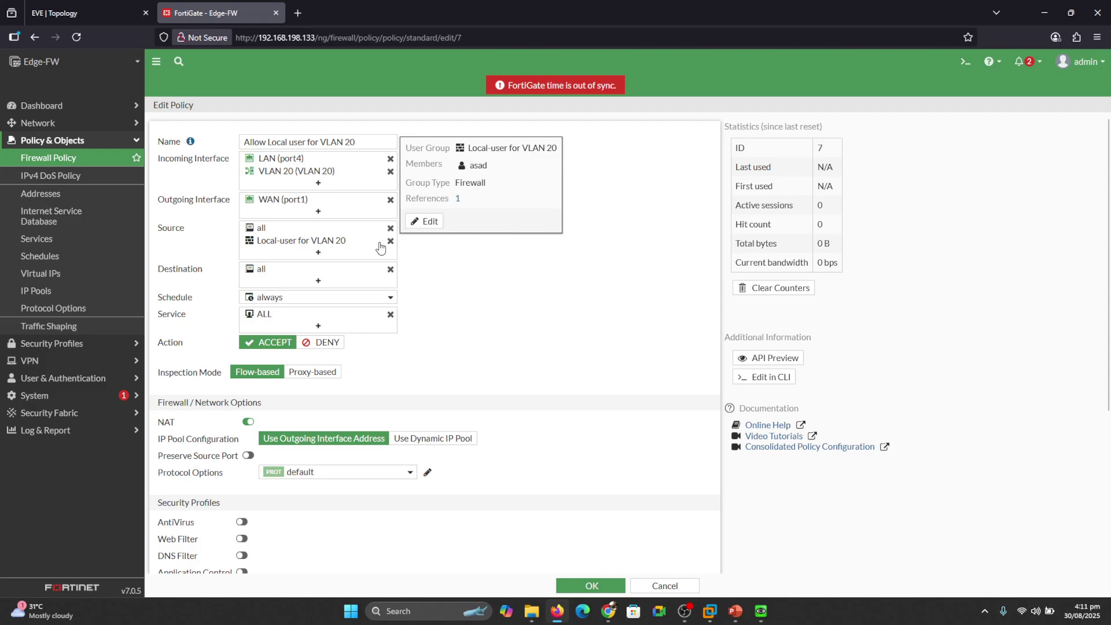
click(390, 241)
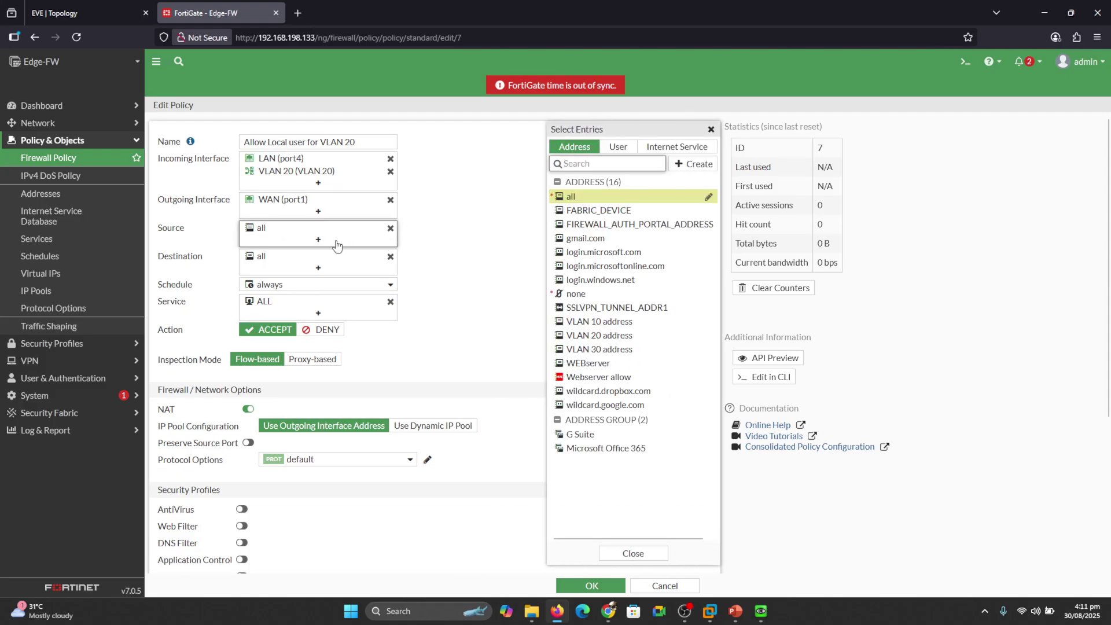
click(619, 151)
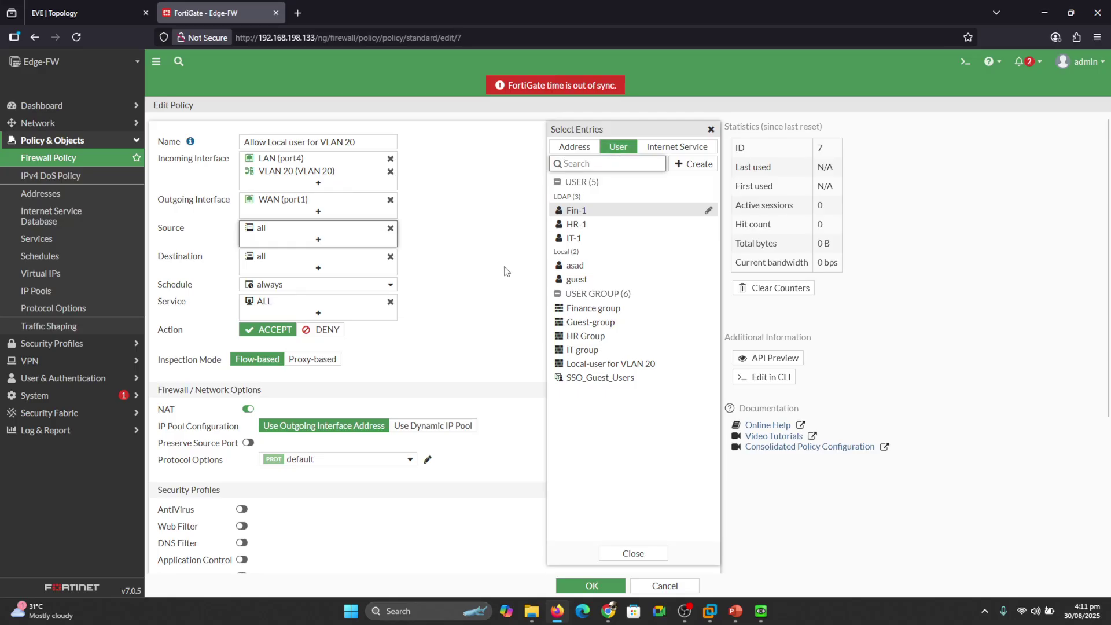
mouse_move(576, 355)
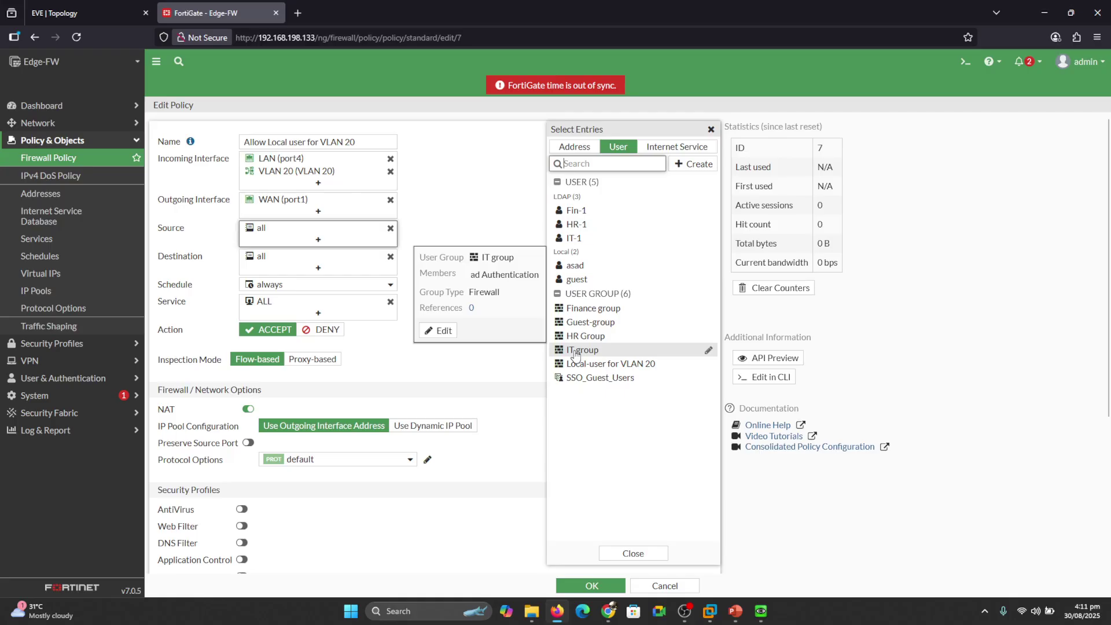
click(575, 352)
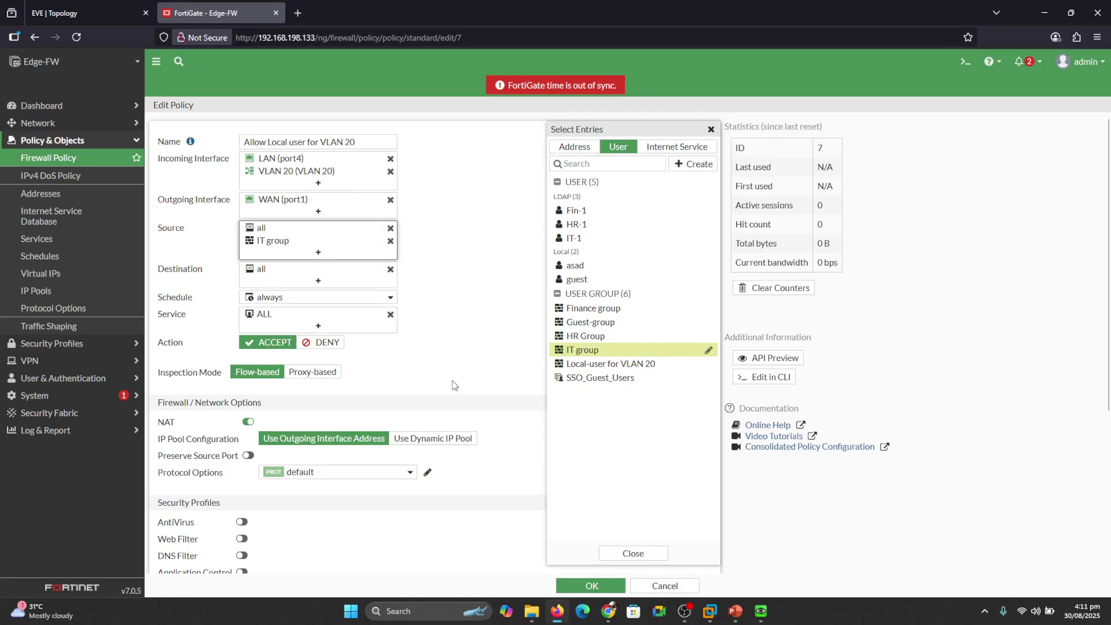
click(628, 550)
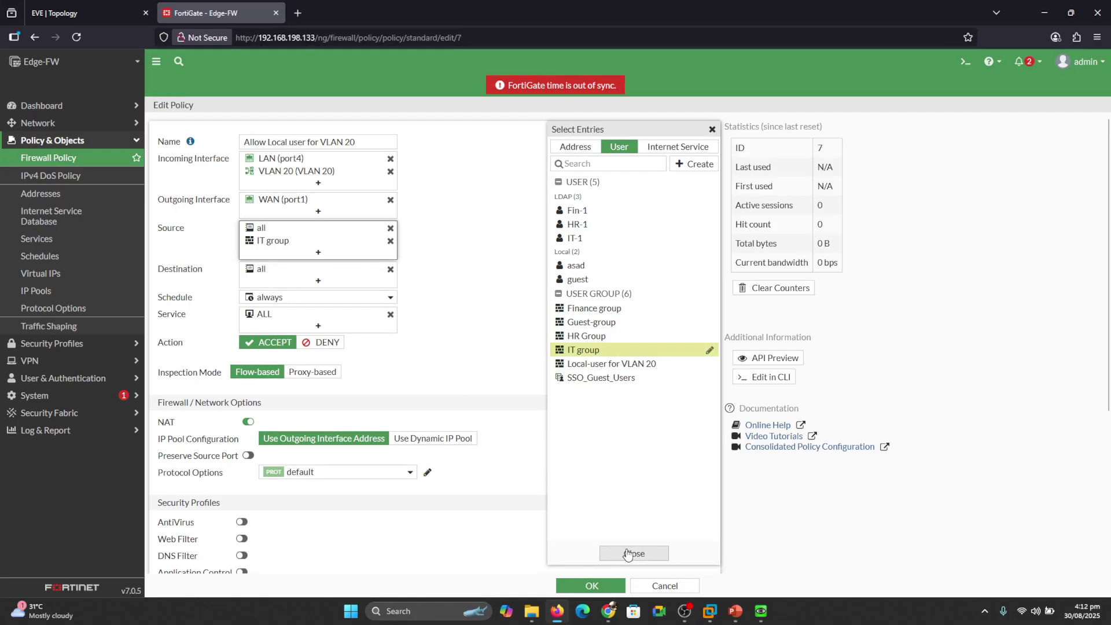
click(581, 588)
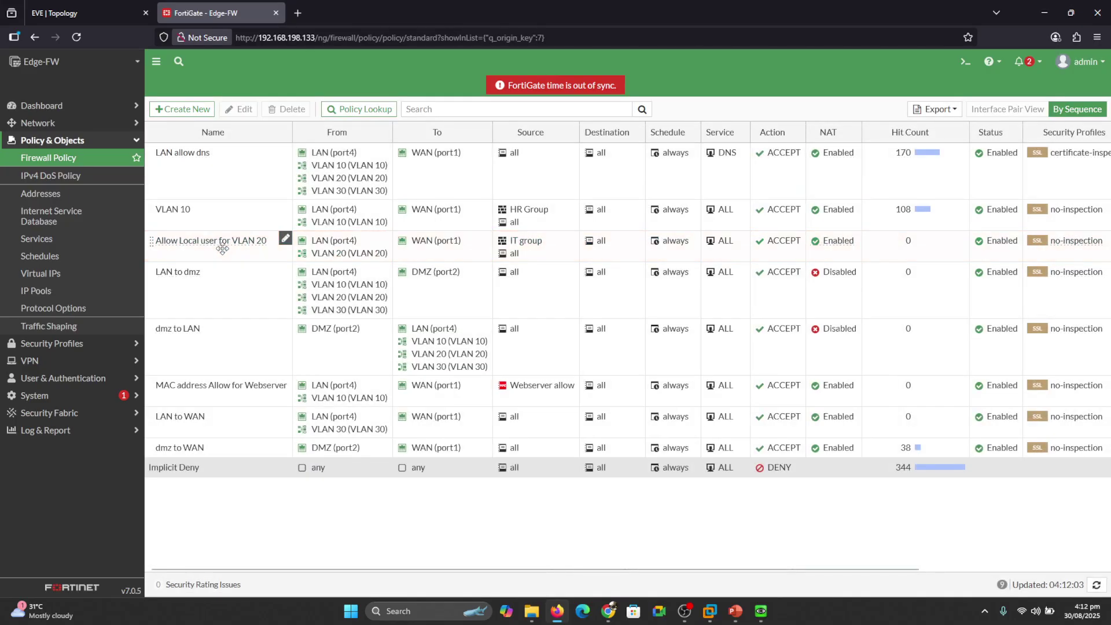
Rename the policy to 'VLAN 20 for IT group' and save it.
double_click(222, 248)
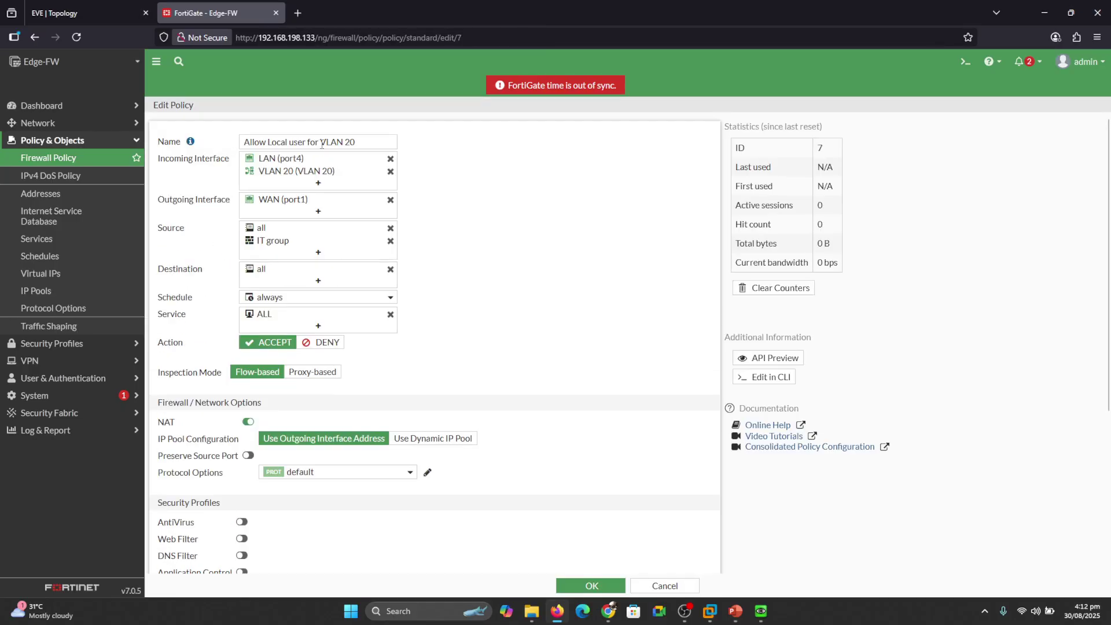
click(321, 144)
key(BackSpace)
key(BackSpace)
key(BackSpace)
key(BackSpace)
key(BackSpace)
key(BackSpace)
key(BackSpace)
key(BackSpace)
key(BackSpace)
key(BackSpace)
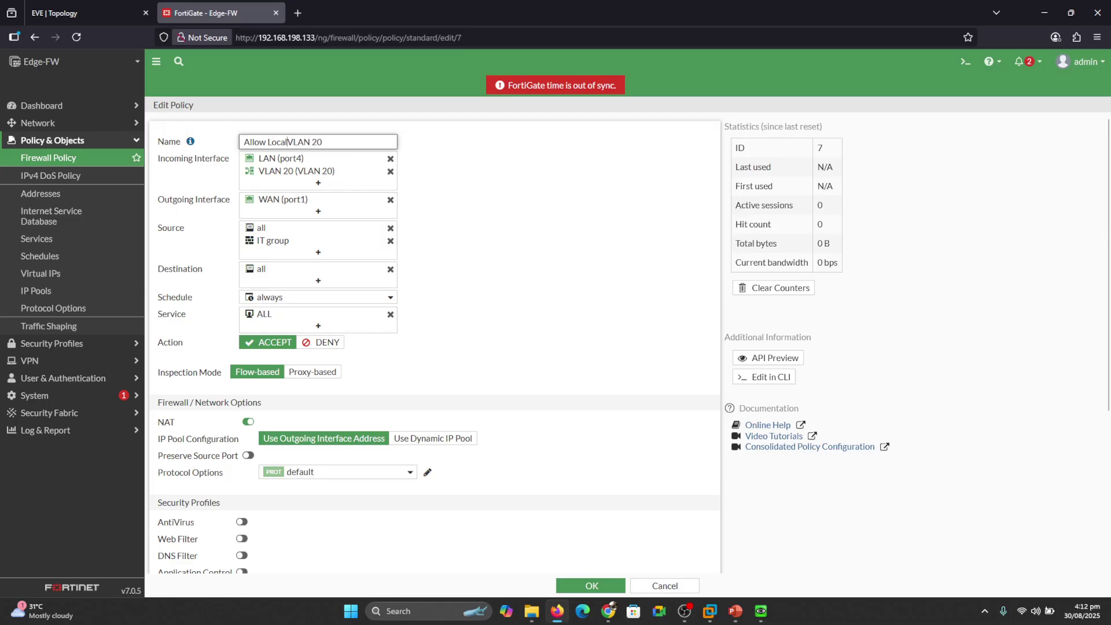
key(BackSpace)
key(BackSpace)
key(BackSpace)
key(BackSpace)
key(BackSpace)
key(BackSpace)
key(BackSpace)
key(BackSpace)
key(BackSpace)
key(BackSpace)
key(BackSpace)
click(581, 581)
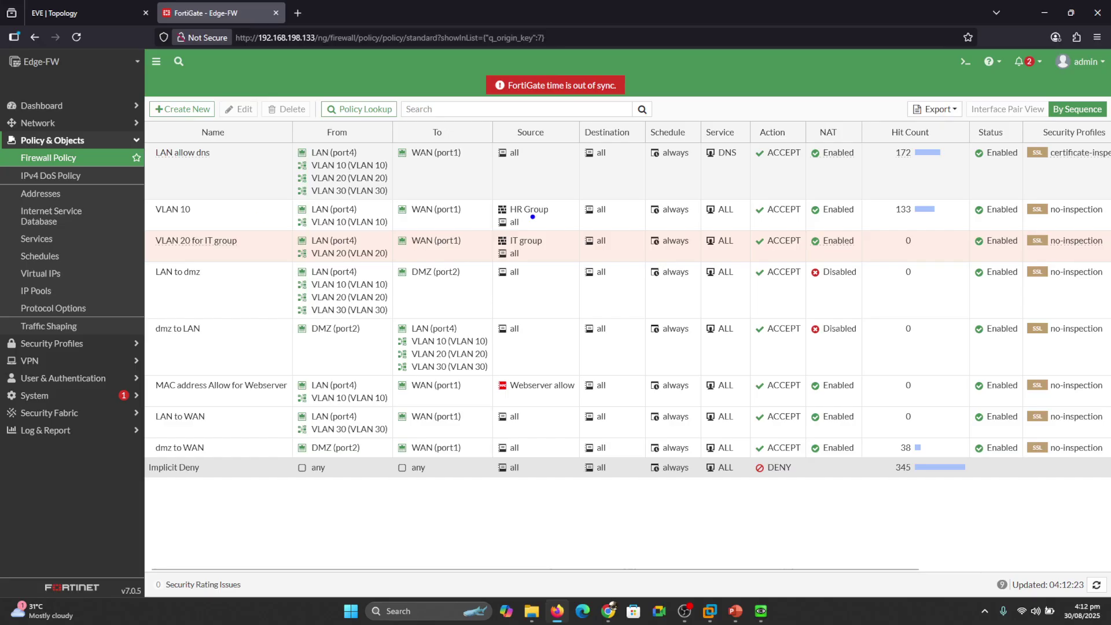
Return to the EVE-NG lab topology.
drag(550, 213, 570, 204)
drag(552, 250, 570, 242)
key(Escape)
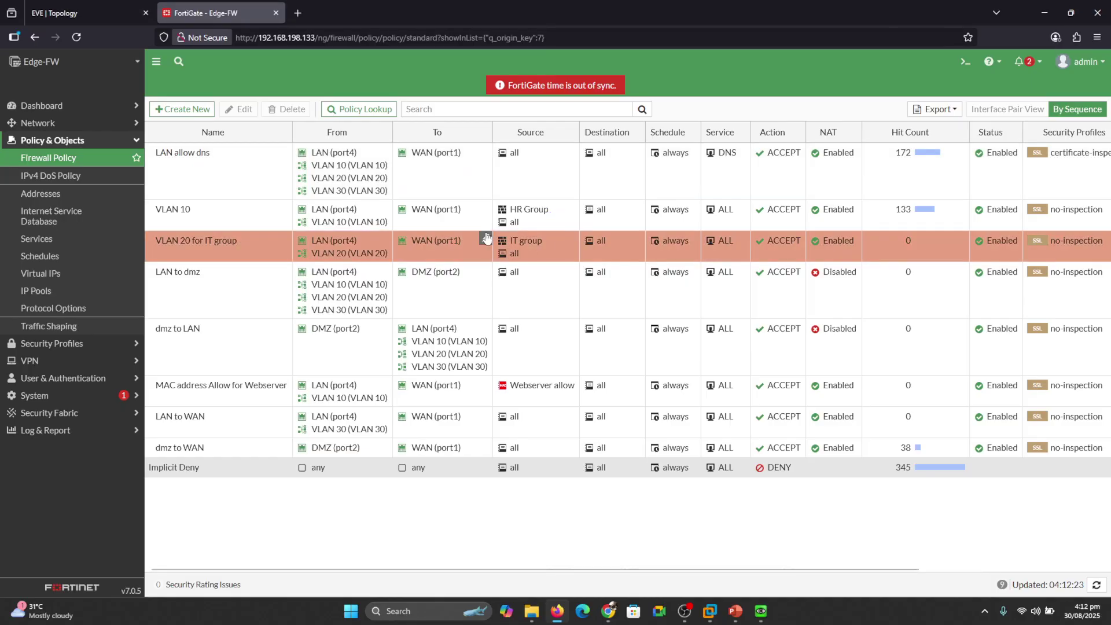
click(73, 16)
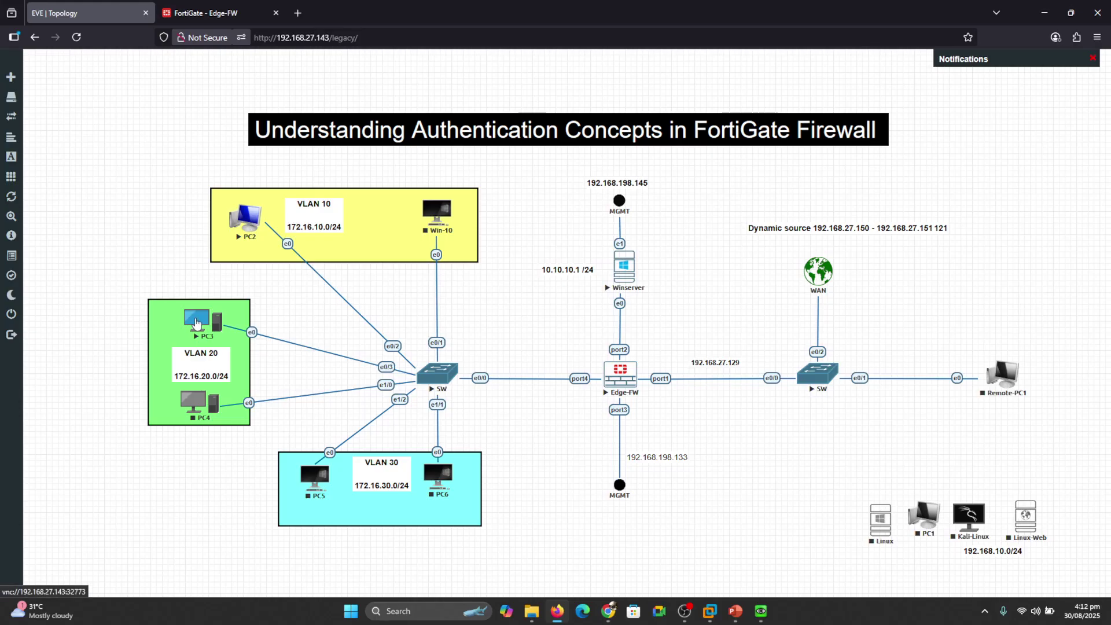
Open PC3's console and submit an initial portal login attempt as an HR user.
click(196, 324)
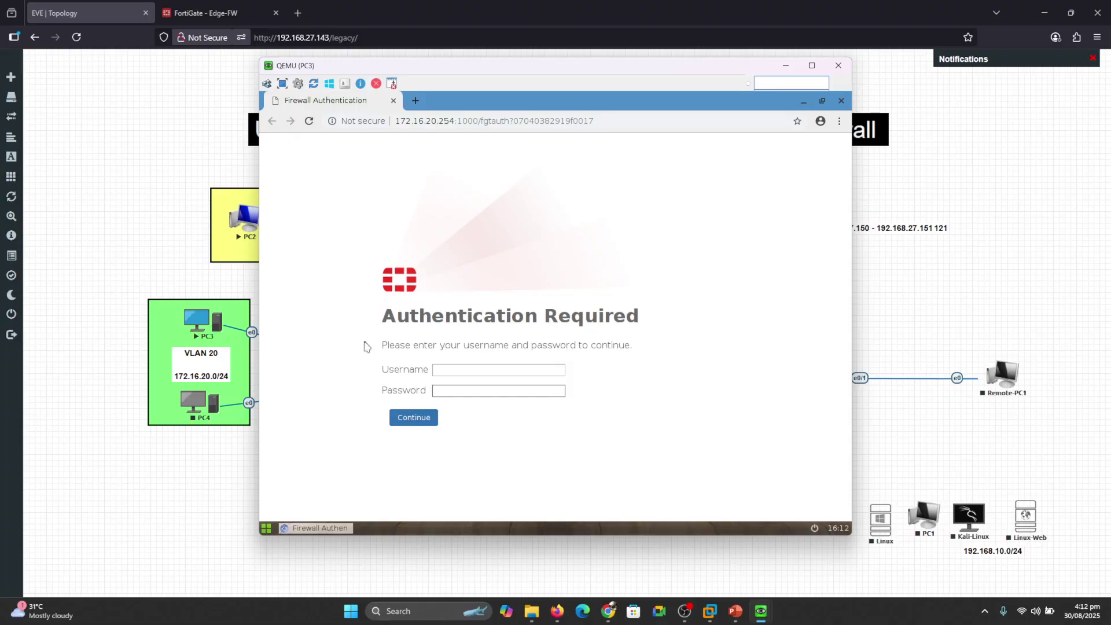
click(442, 364)
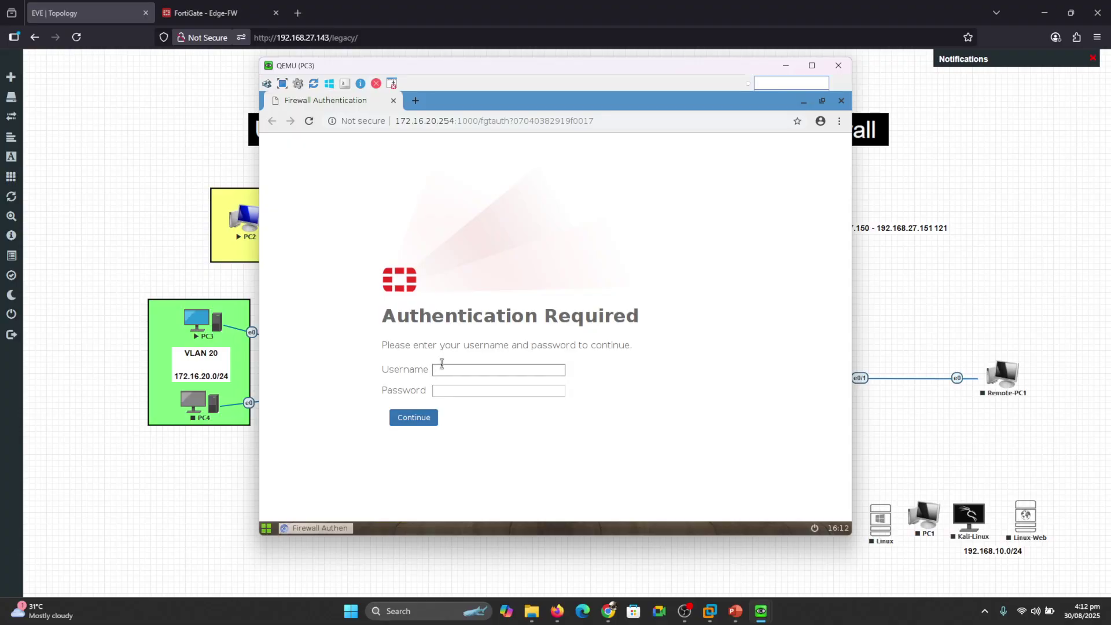
text(hr-1)
key(Tab)
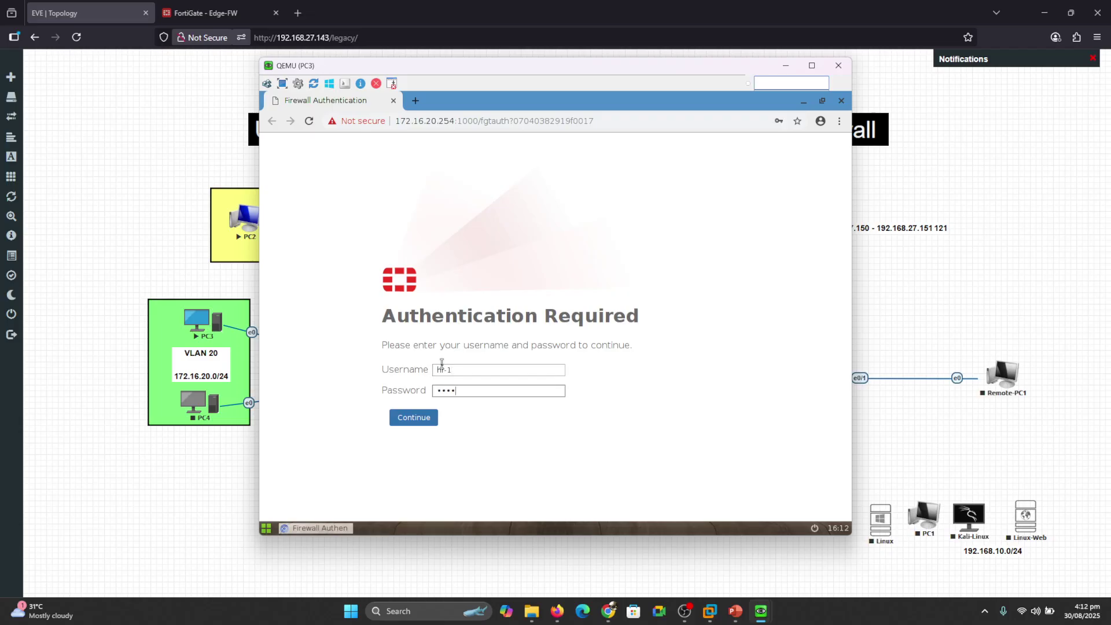
key(Return)
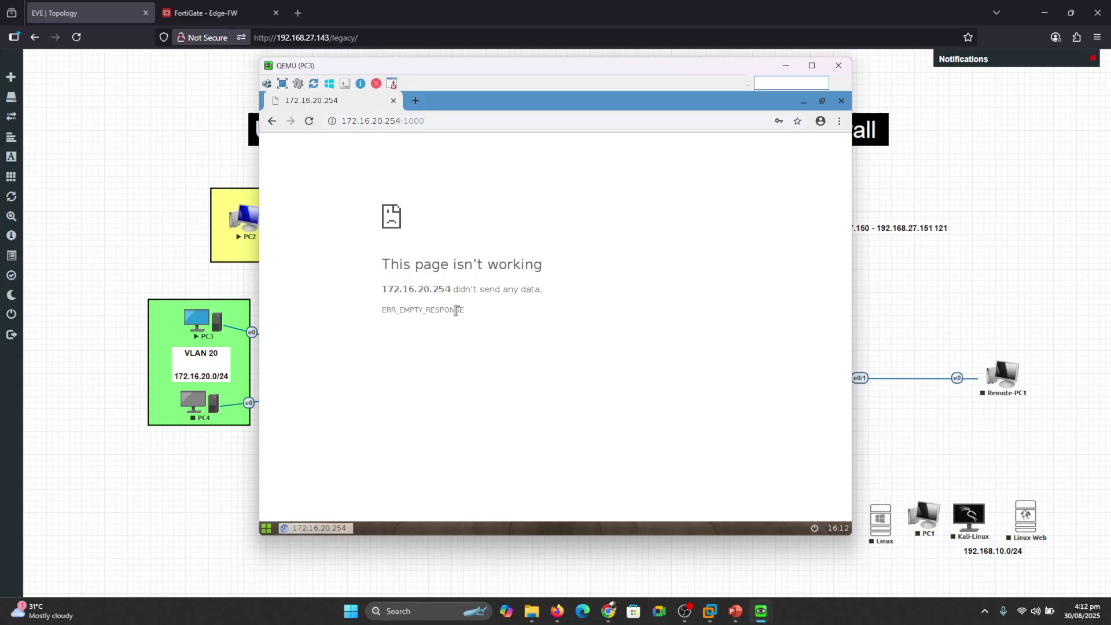
Load yahoo in a new tab and submit the HR user's saved credentials on the portal.
click(415, 101)
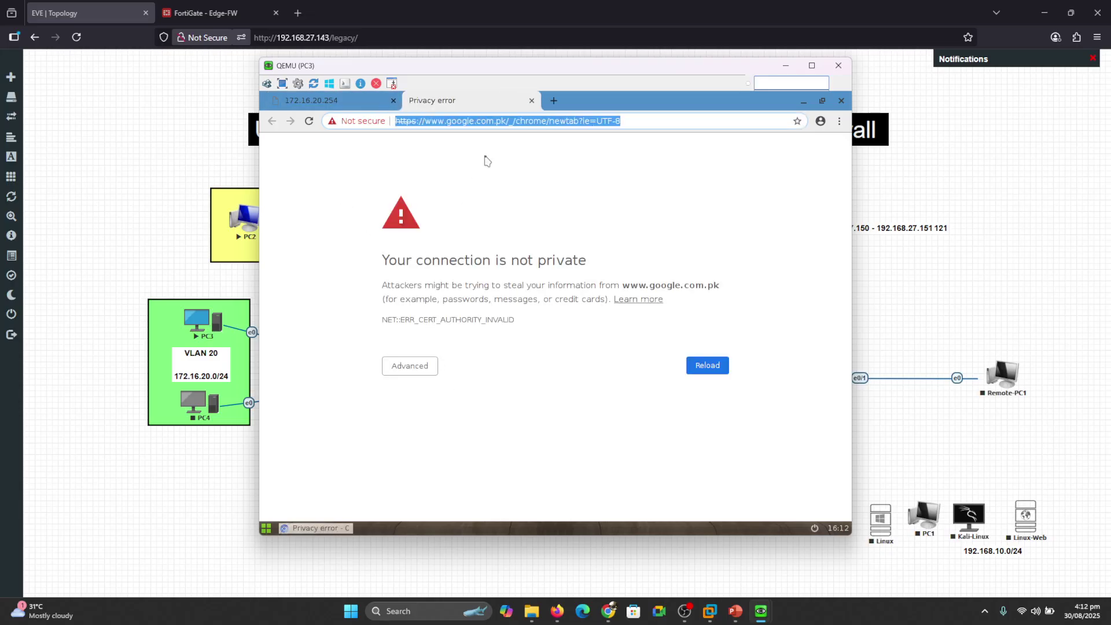
text(yahoo.com)
key(Return)
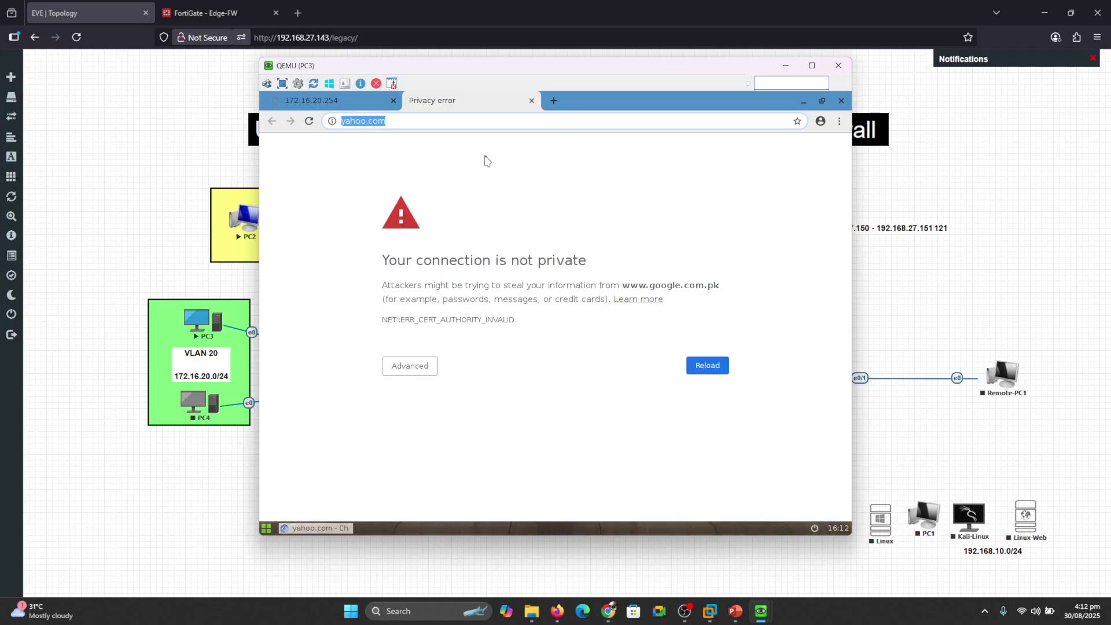
click(467, 368)
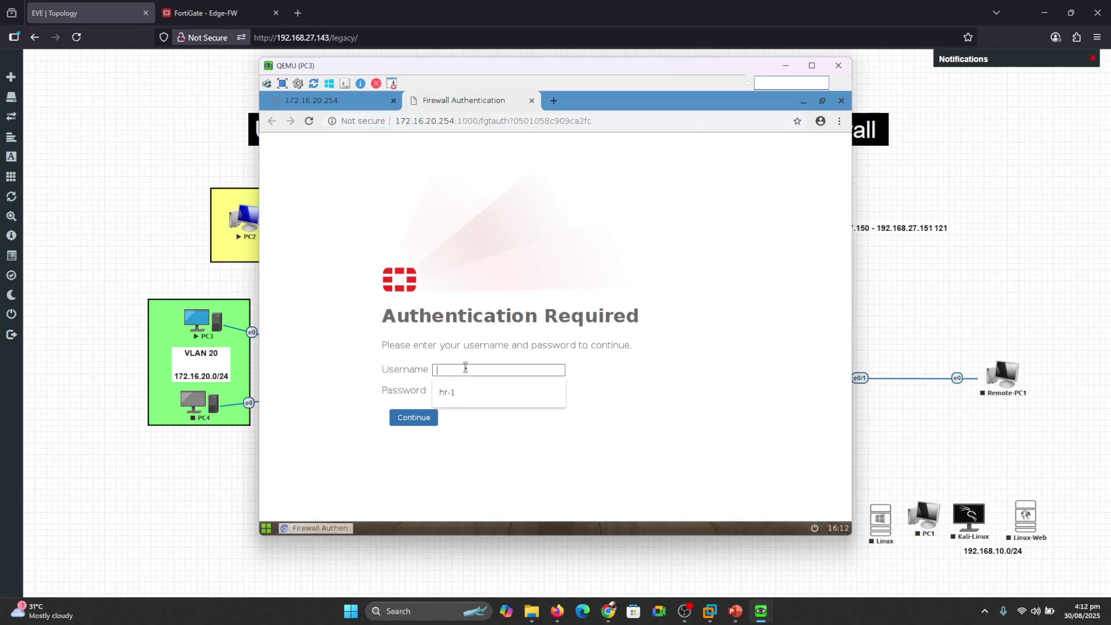
click(457, 391)
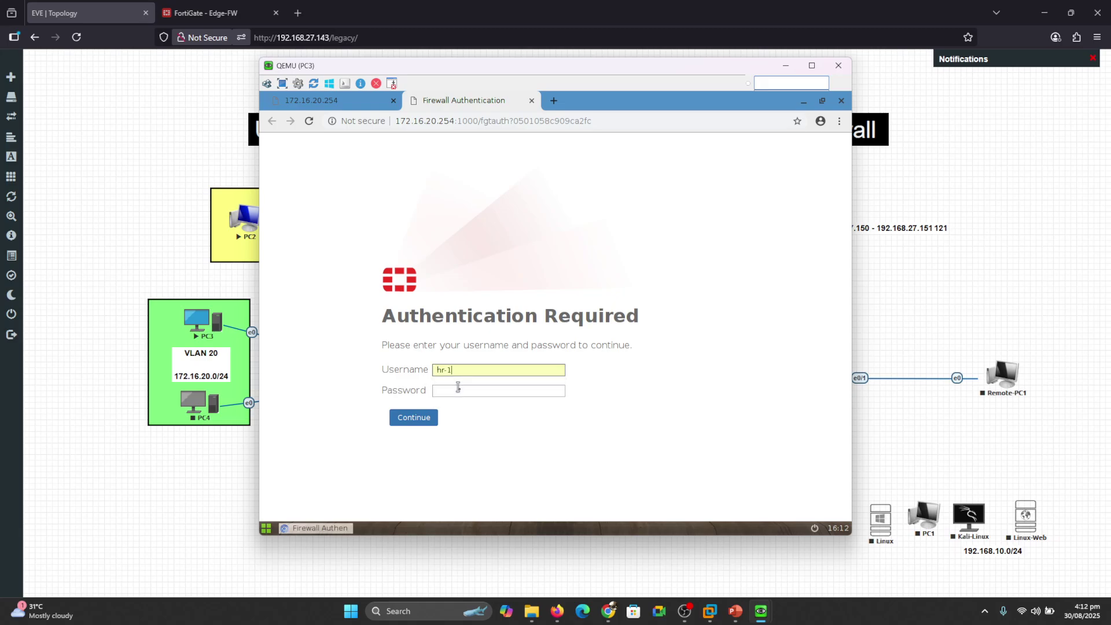
click(460, 390)
text(•)
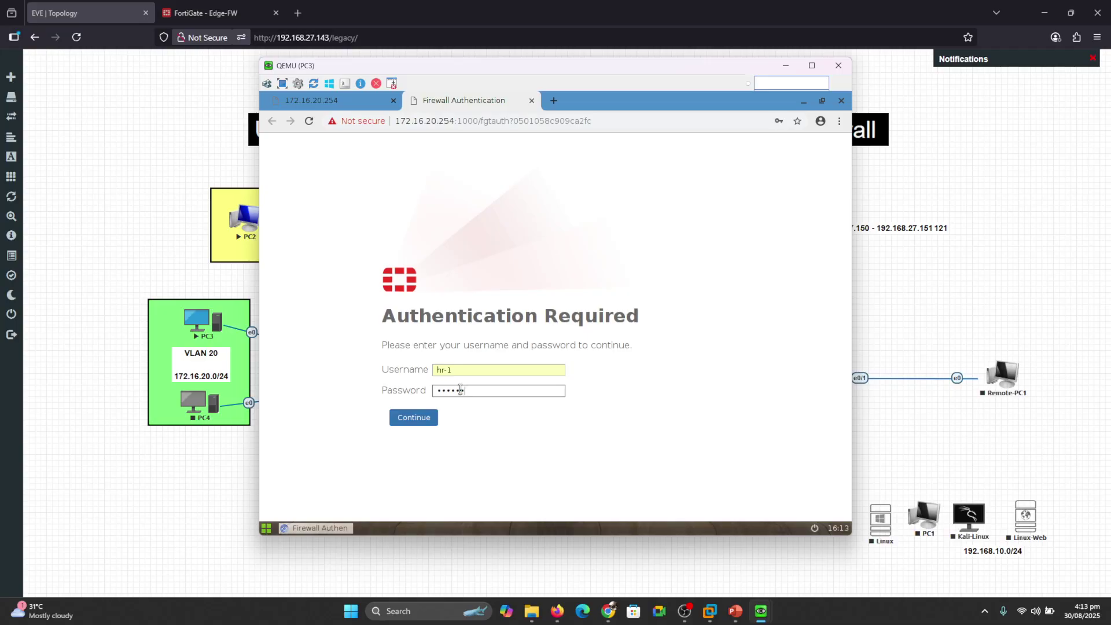
click(424, 417)
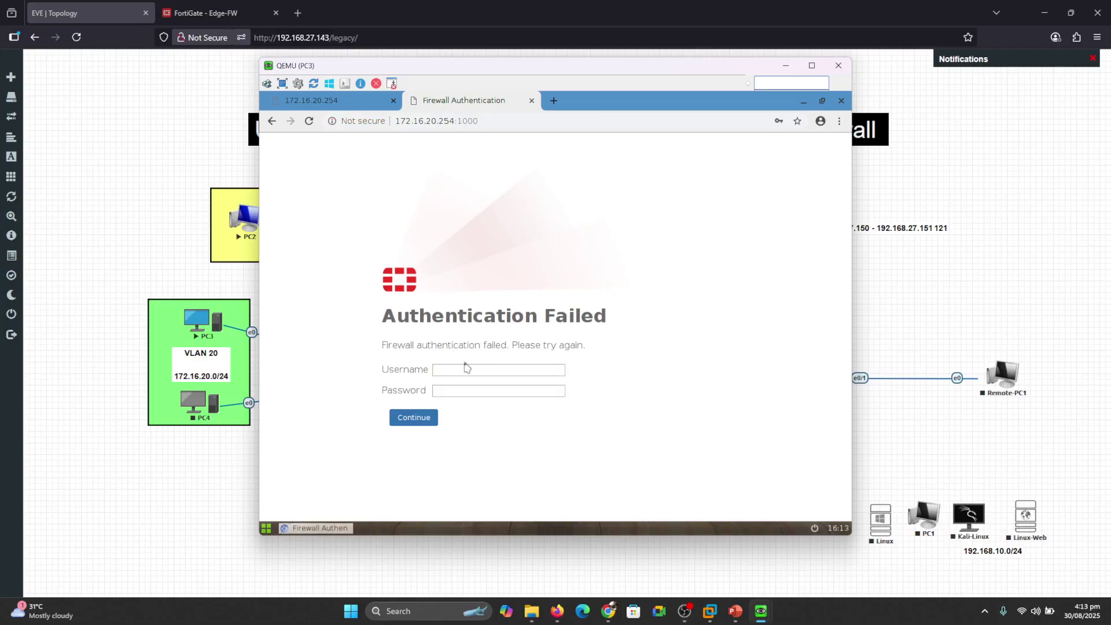
After the HR login fails, log in to the portal as the it-1 user.
click(460, 369)
text(it-1)
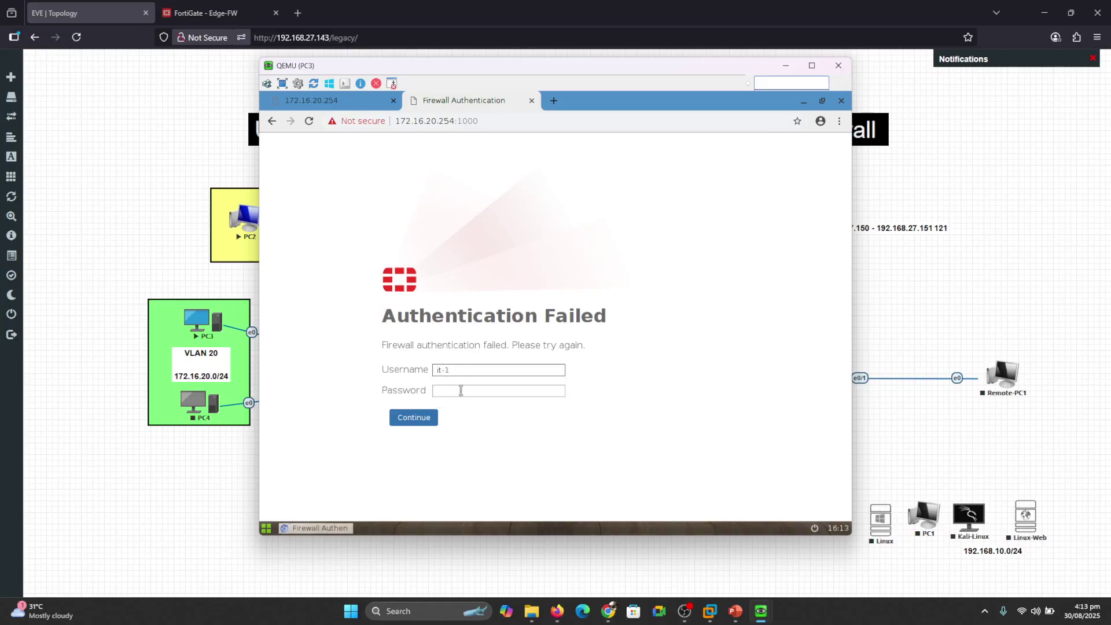
click(457, 390)
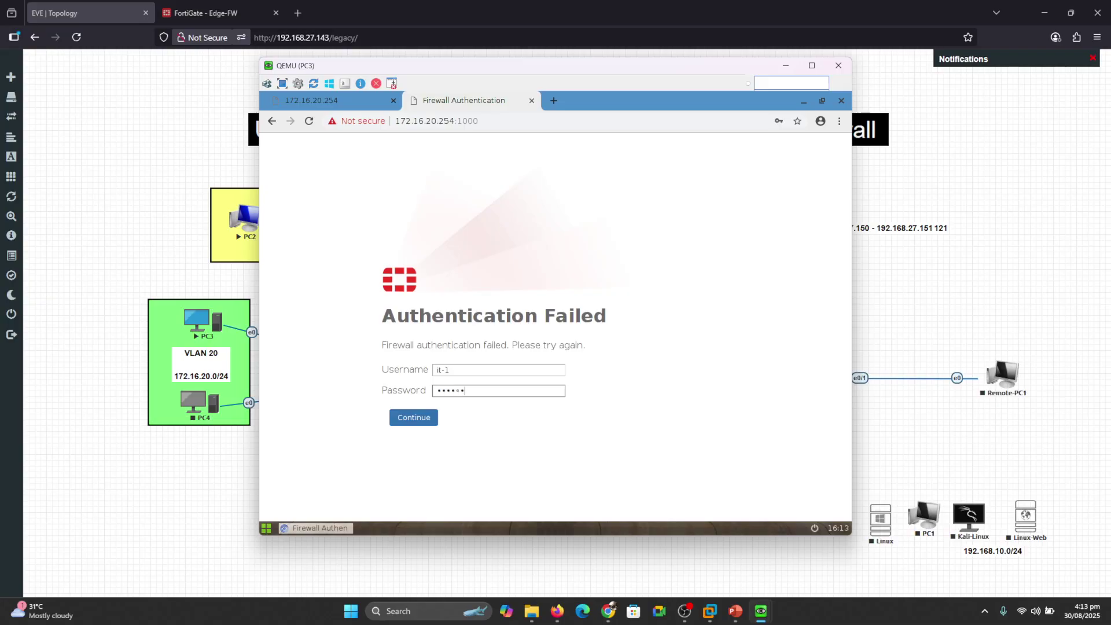
key(Return)
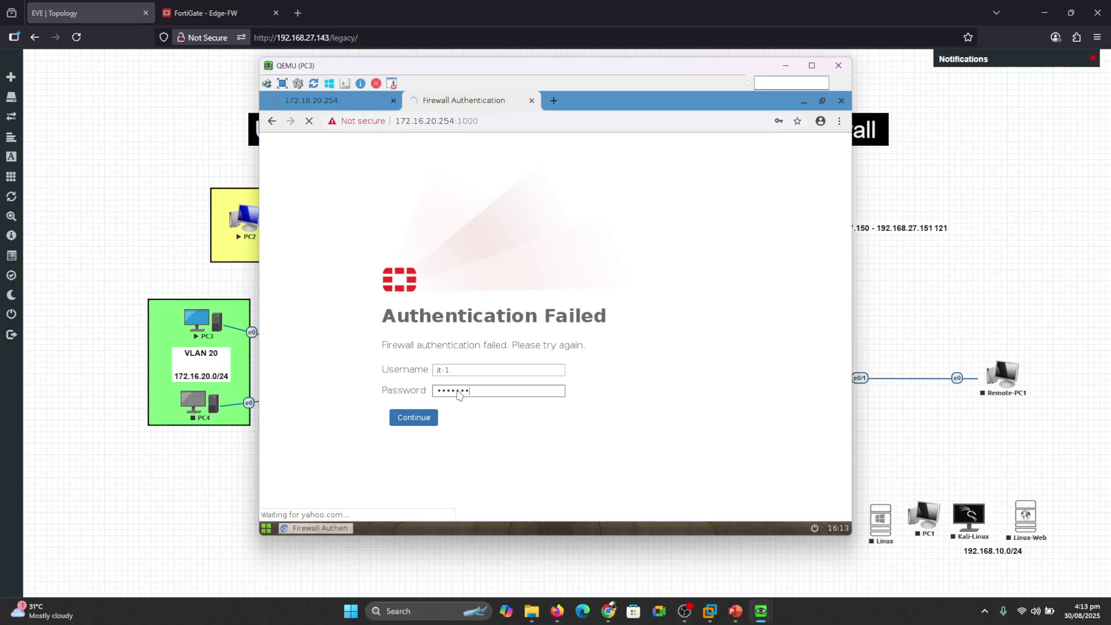
Close the leftover 172.16.20.254 tab and load cnn.com in a new tab.
click(393, 100)
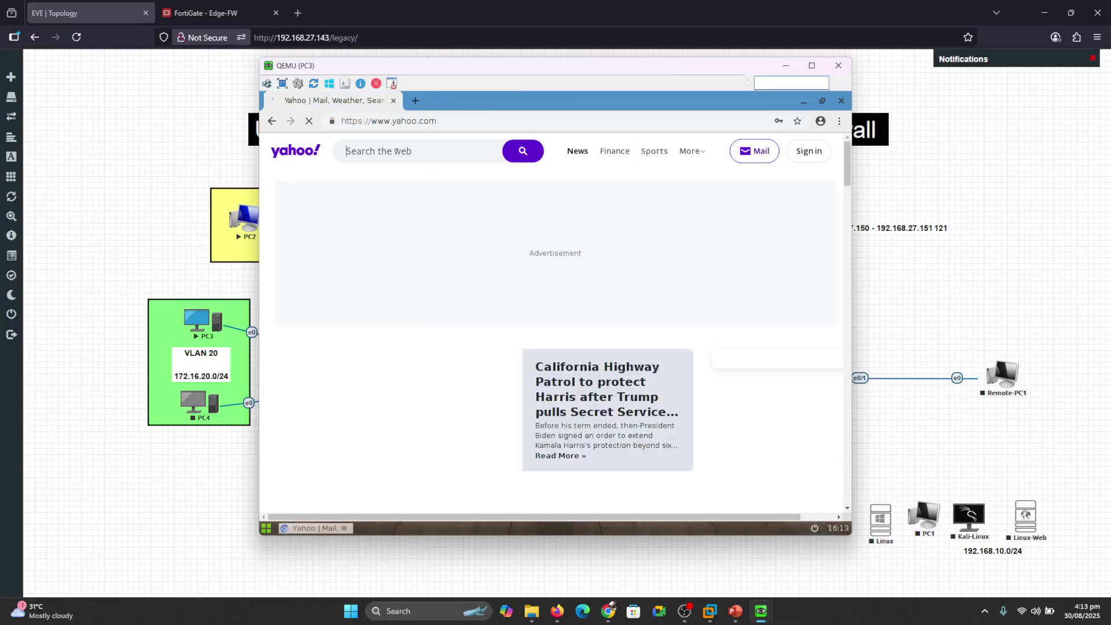
click(416, 102)
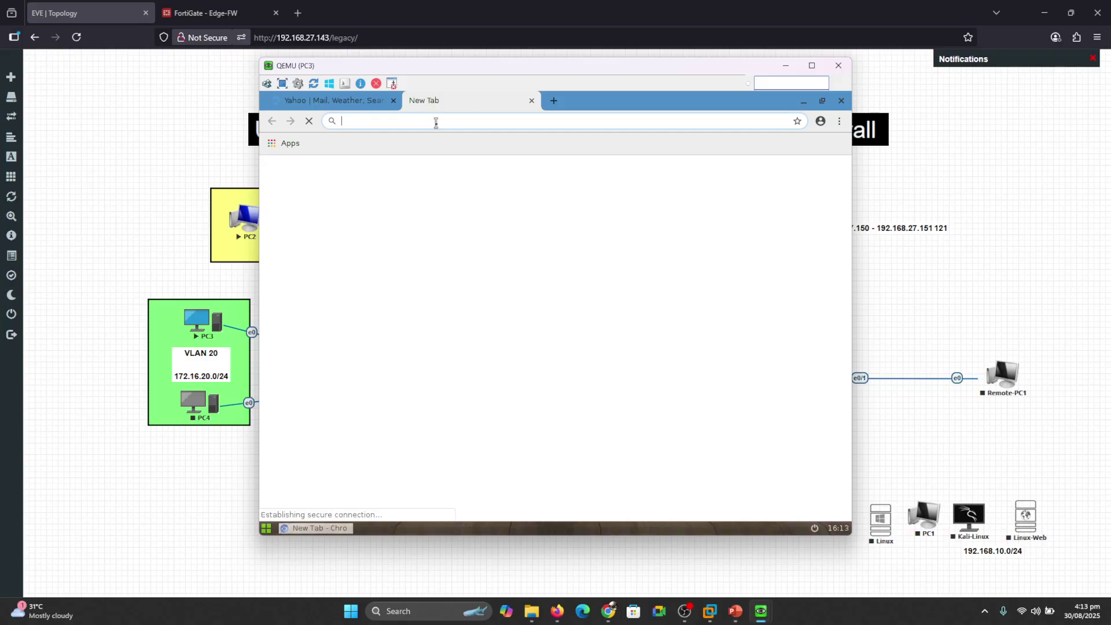
text(ya)
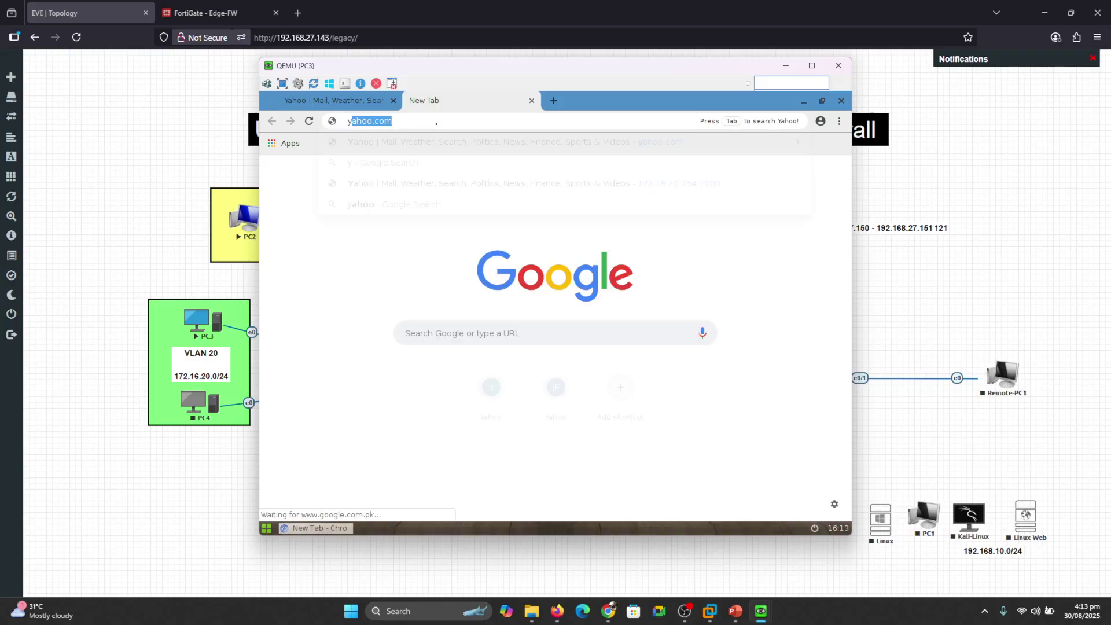
key(BackSpace)
key(BackSpace)
key(BackSpace)
text(cn)
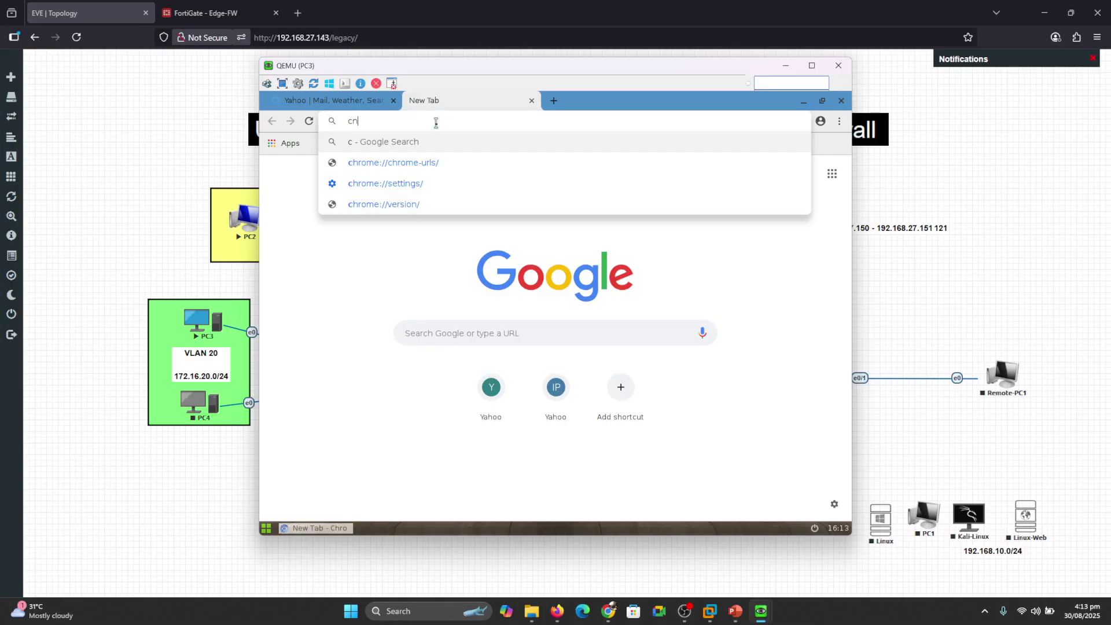
text(n.com)
key(Return)
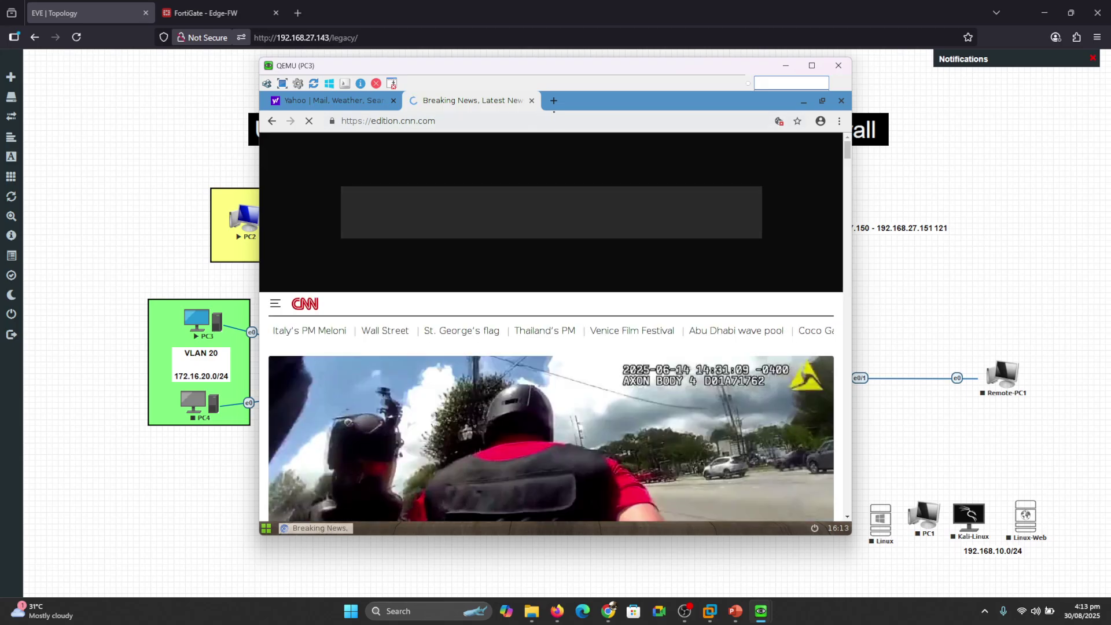
Load darraz.com in another tab, then minimize PC3's console and return to FortiGate.
click(553, 100)
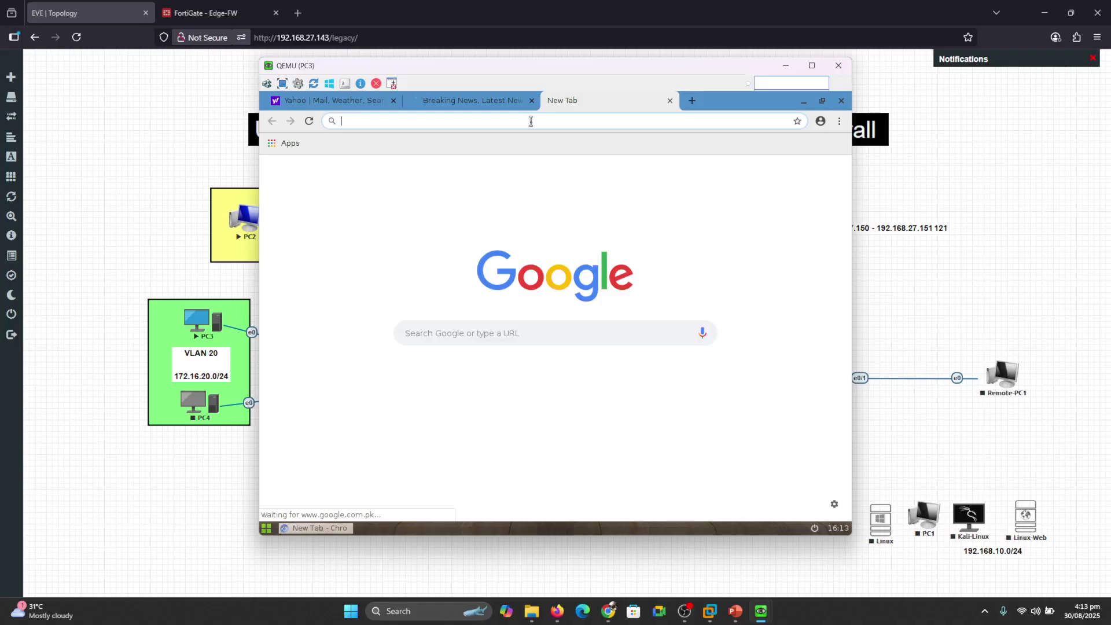
text(dr)
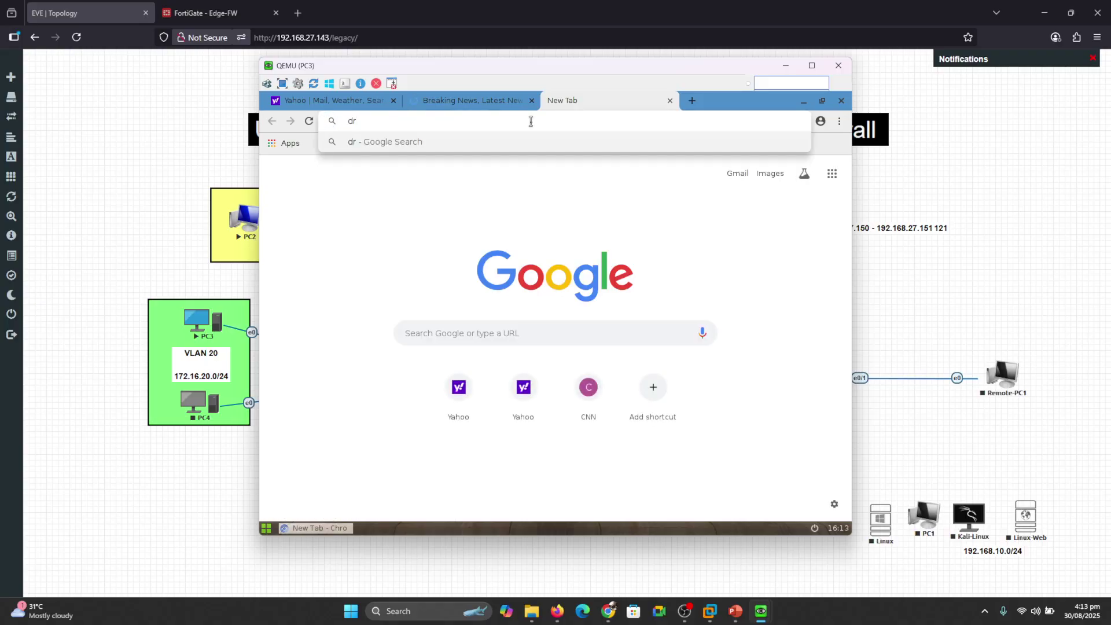
key(BackSpace)
text(arra)
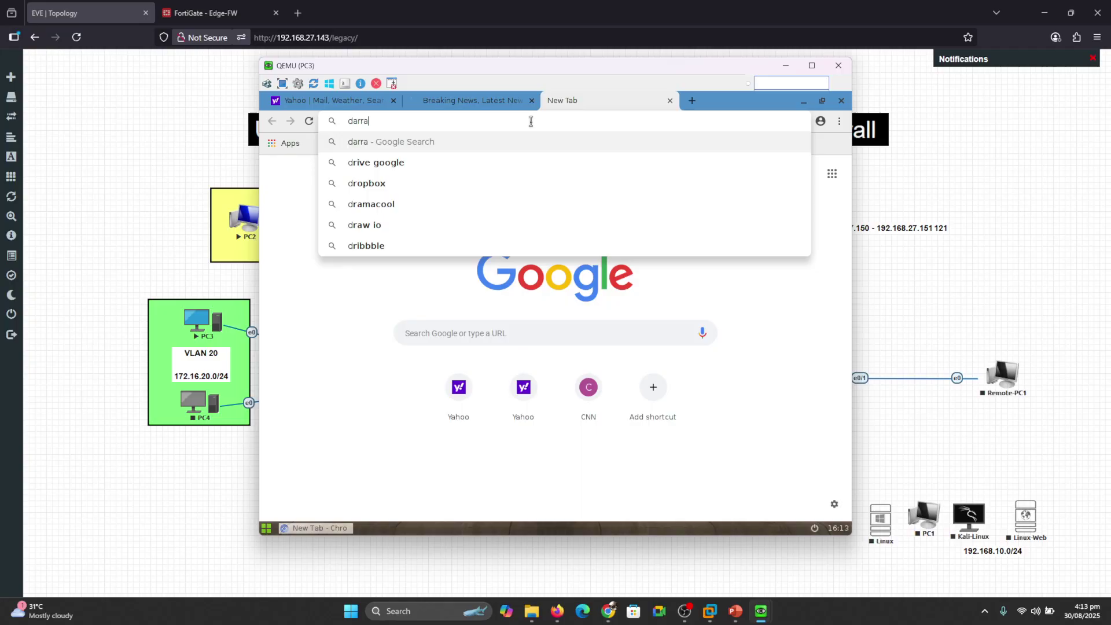
text(z.com)
key(Return)
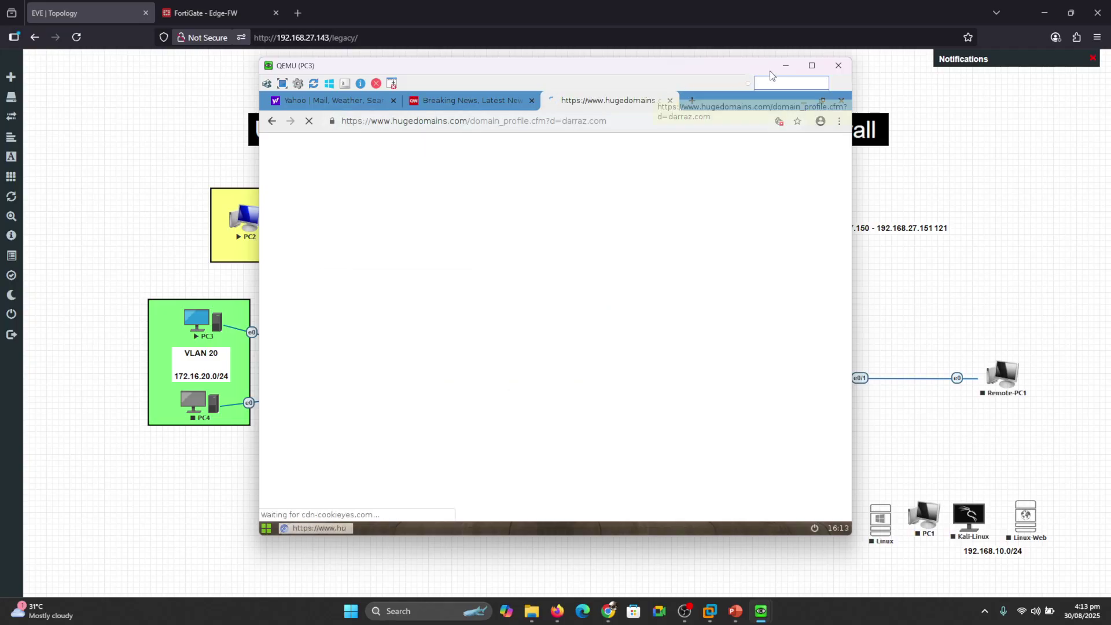
click(785, 65)
click(242, 8)
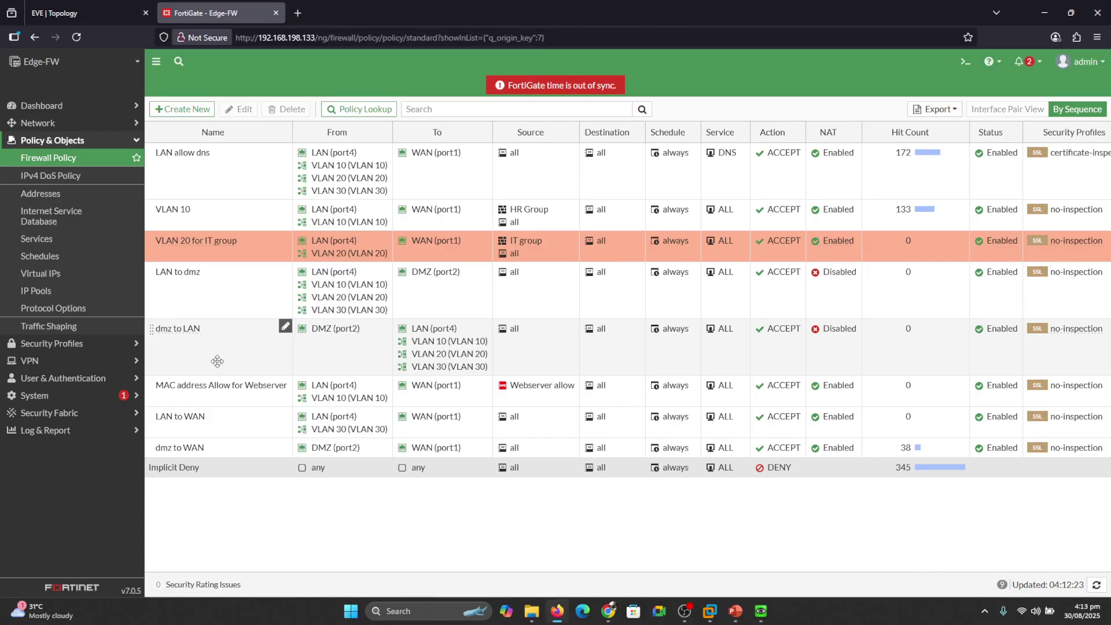
Leave FortiGate's Firewall Policy list and bring the EVE-NG lab topology back on screen.
click(75, 7)
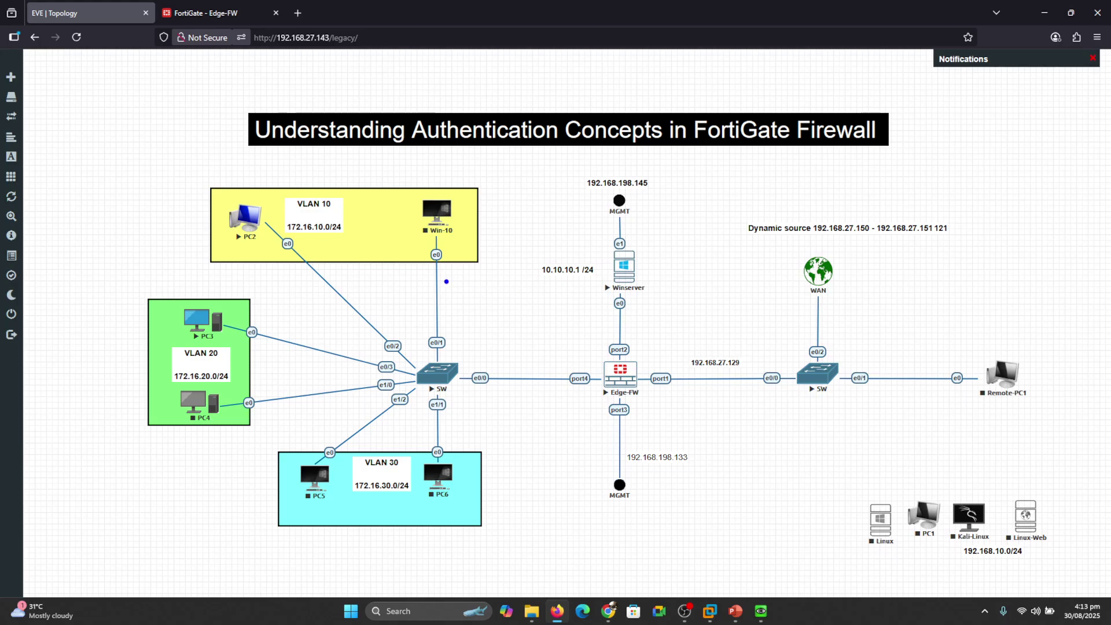
Mark Win-10 and the Winserver's link to Edge-FW on the topology, then return to FortiGate.
drag(383, 249, 412, 240)
drag(643, 265, 677, 252)
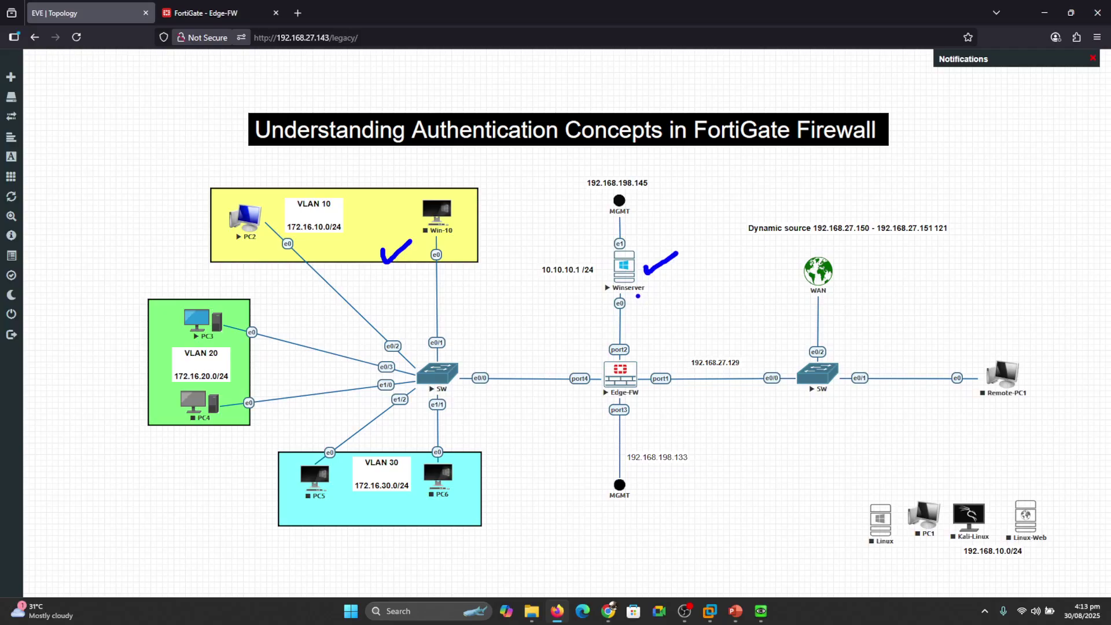
drag(637, 296, 644, 359)
key(Escape)
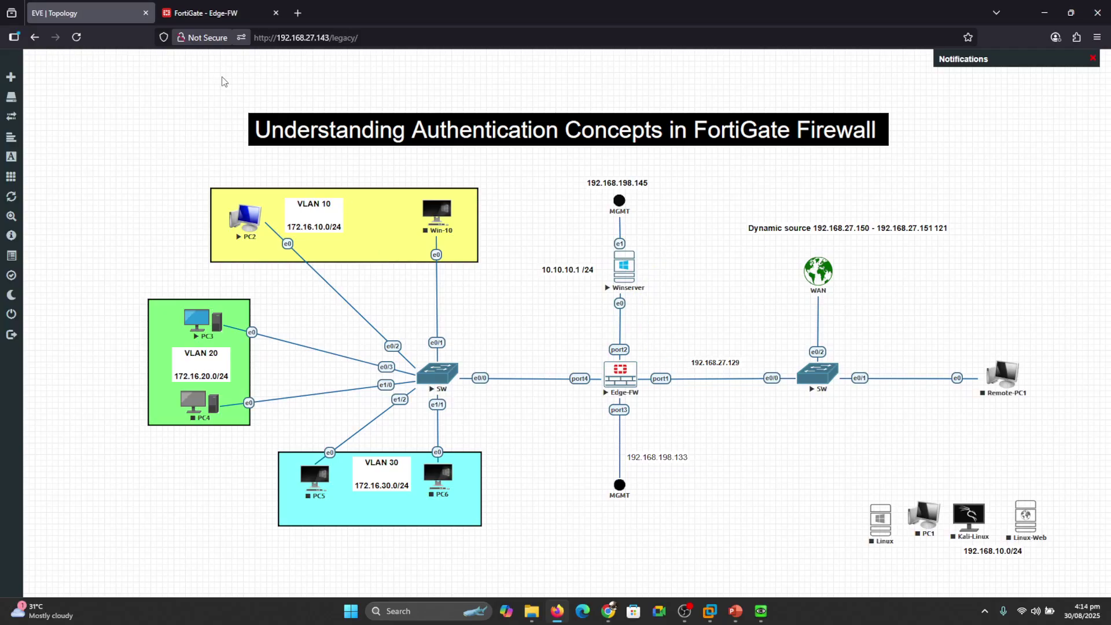
click(219, 12)
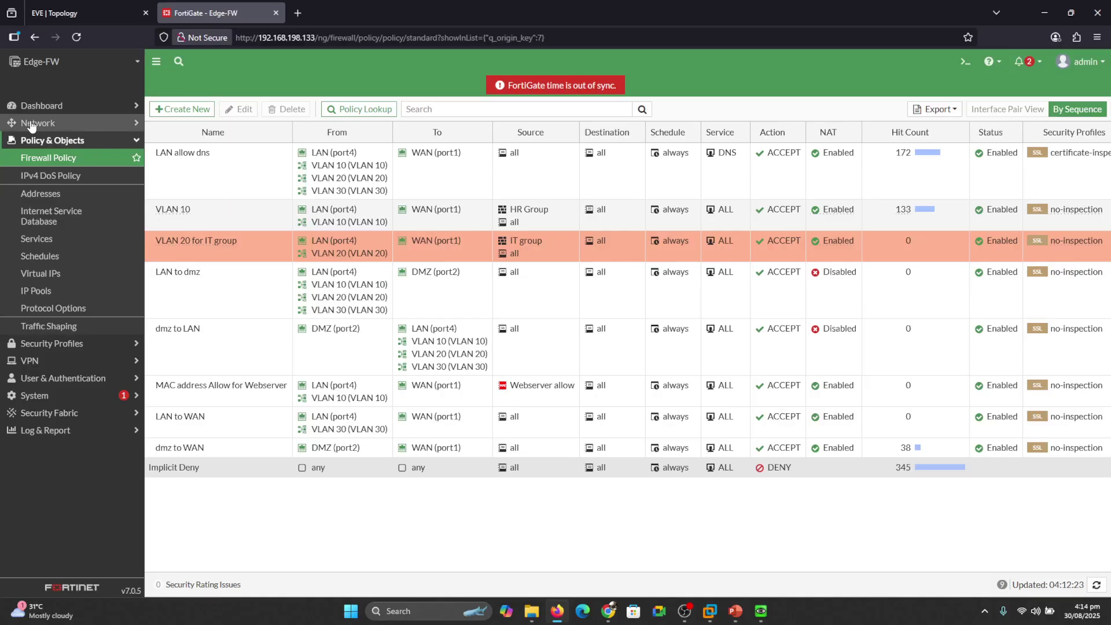
Expand Firewall Users under Users & Devices, highlighting the HR user, then open FortiView Sessions.
click(32, 123)
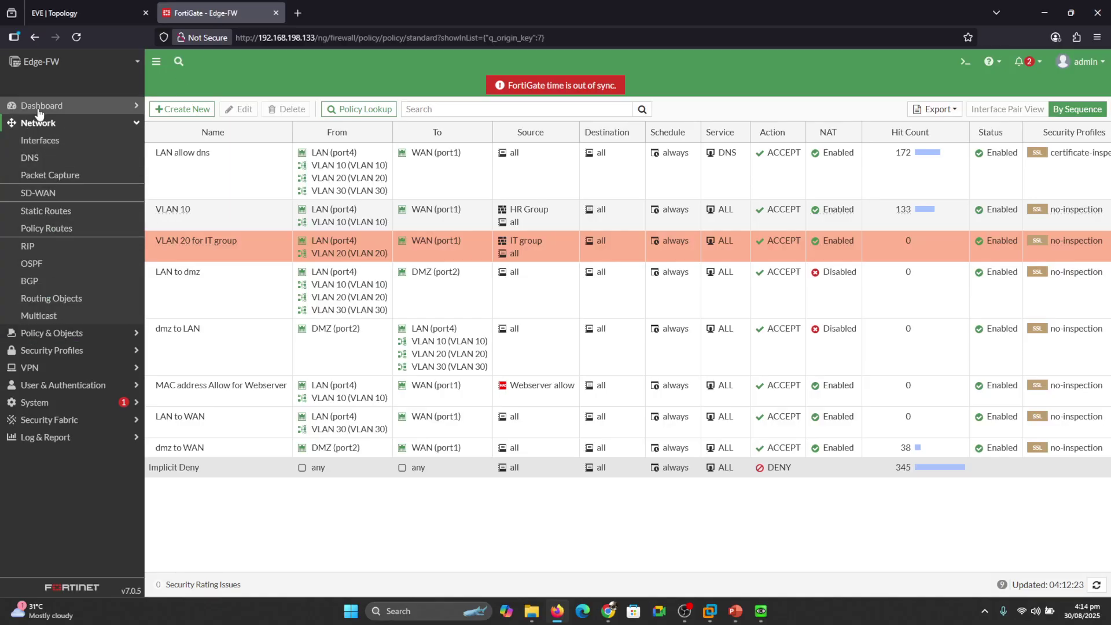
click(39, 110)
click(52, 179)
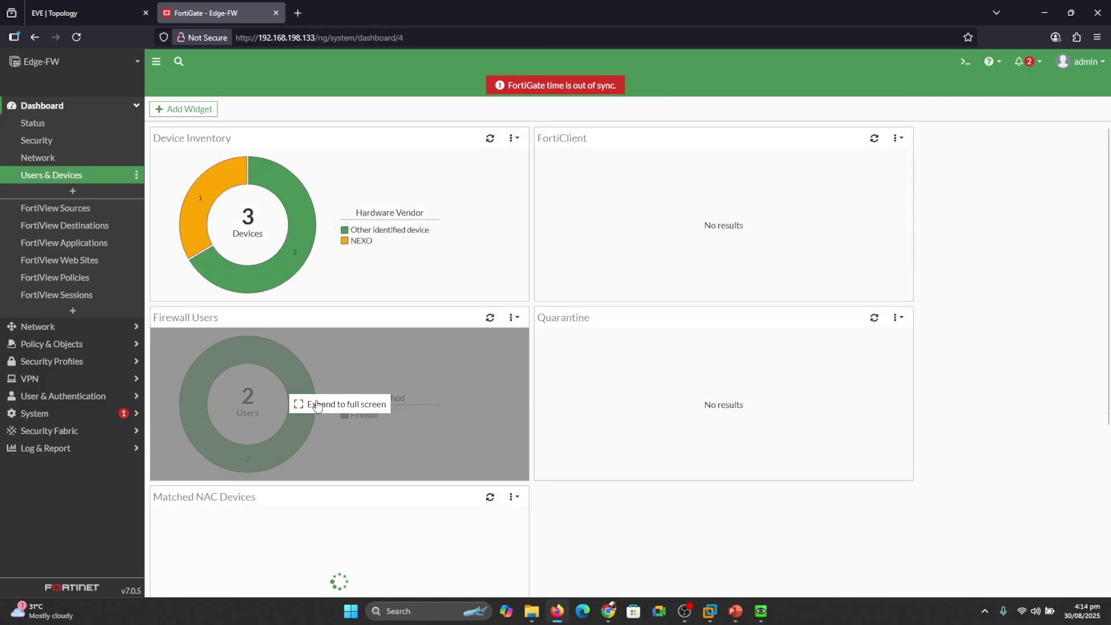
click(298, 403)
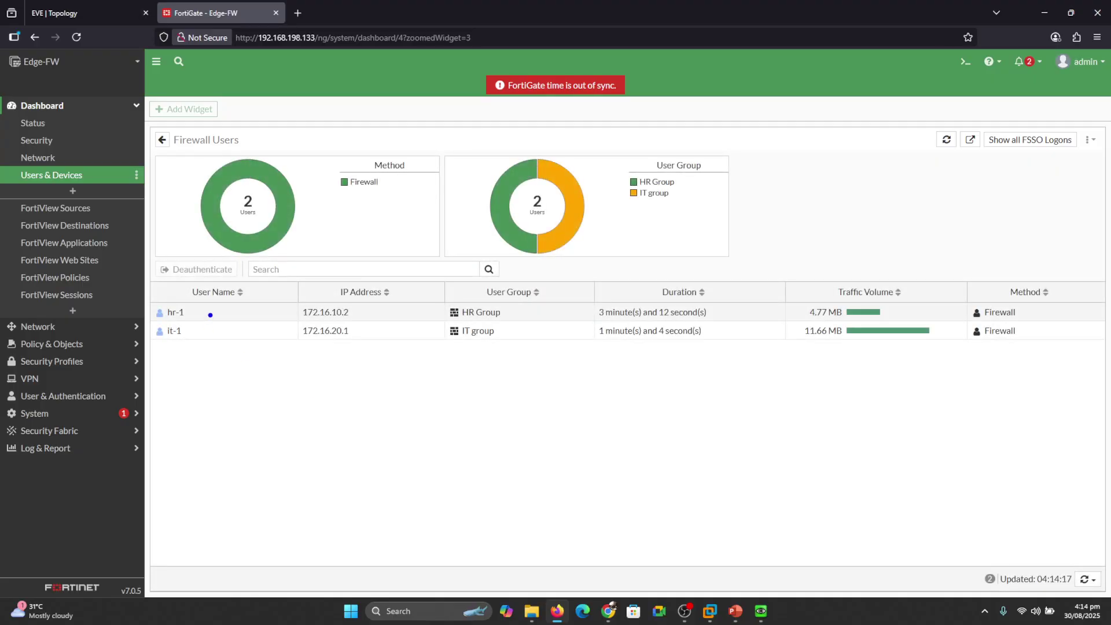
mouse_move(210, 315)
mouse_down()
mouse_move(292, 317)
mouse_move(299, 336)
mouse_up()
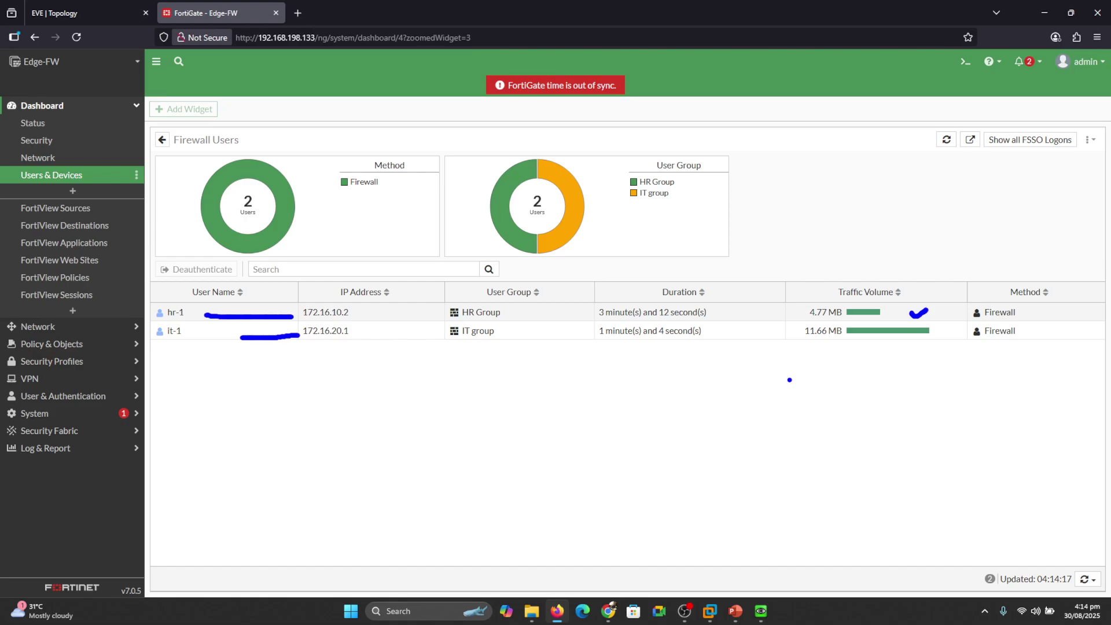
key(Escape)
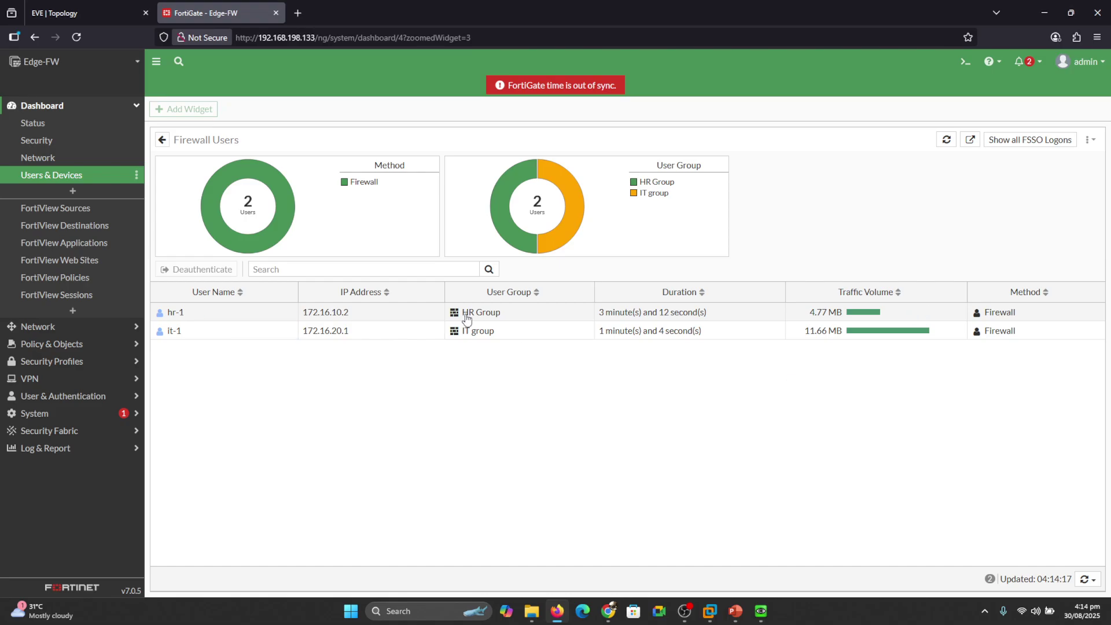
click(64, 295)
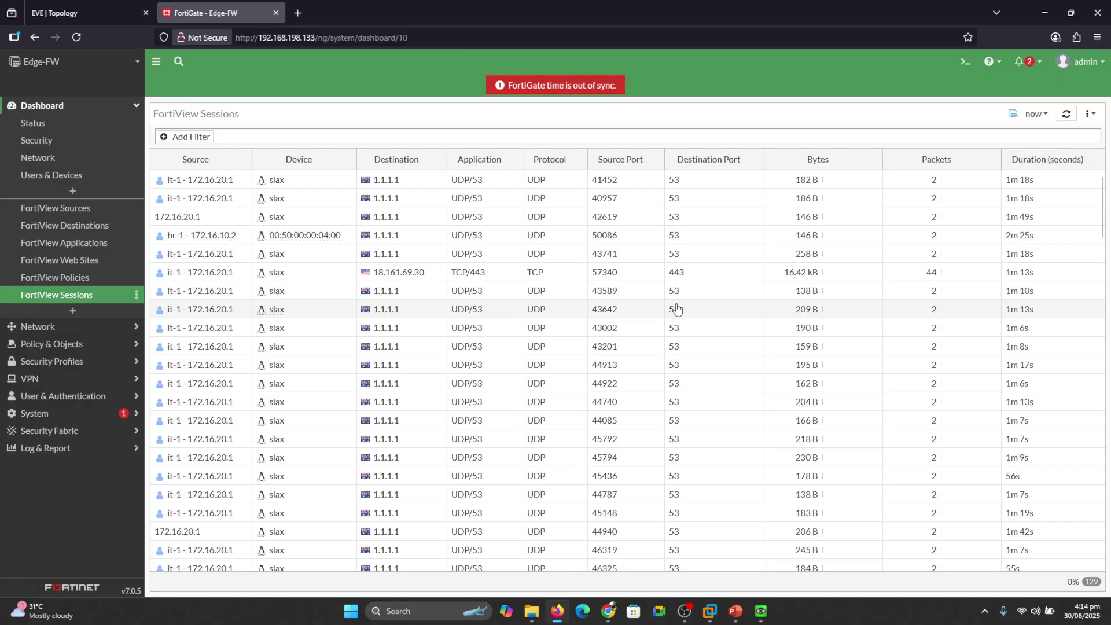
Select an it-1 session and open Forward Traffic filtered to the VLAN 20 for IT group policy.
mouse_move(1103, 223)
mouse_down()
mouse_move(1103, 256)
mouse_move(1104, 223)
mouse_up()
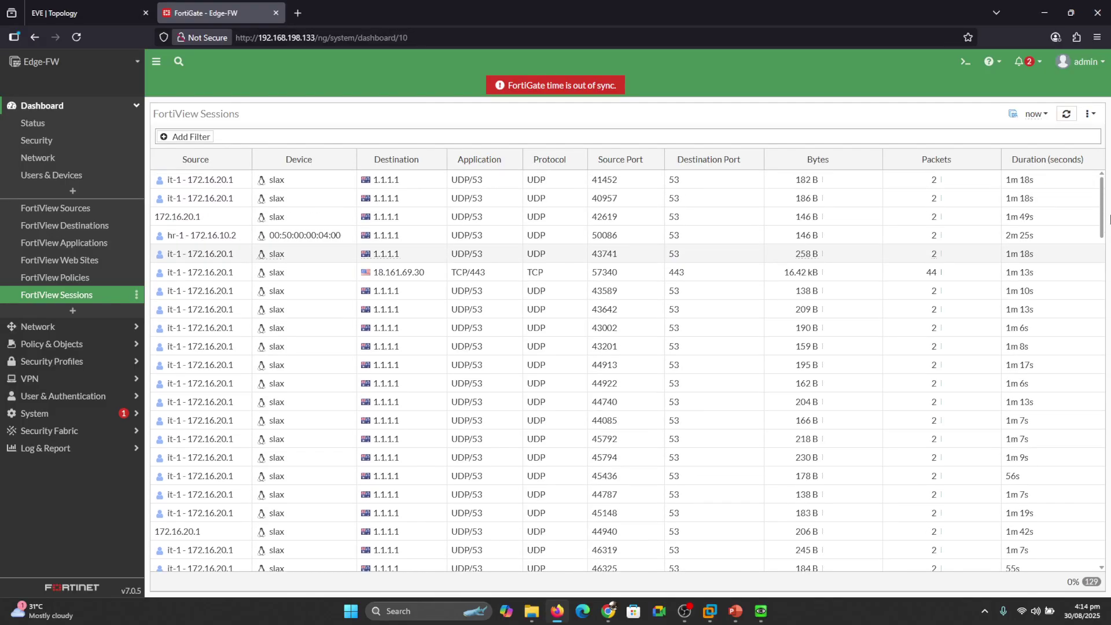
click(182, 260)
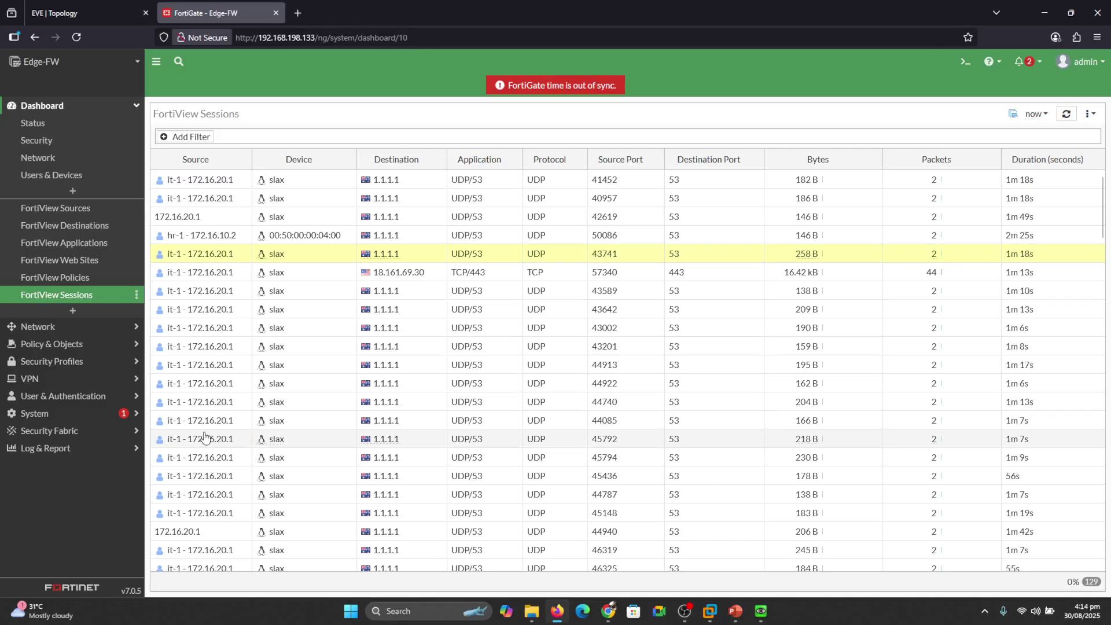
click(46, 449)
click(72, 261)
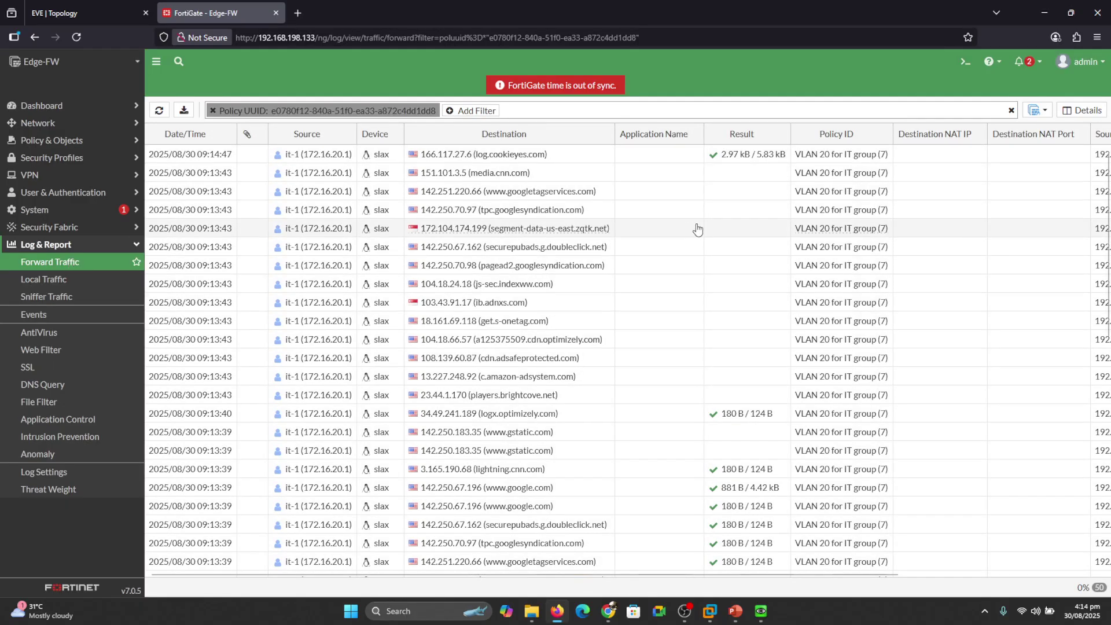
Remove the Policy UUID filter to list it-1 and hr-1 traffic, then return to the EVE topology.
drag(1108, 184, 1109, 127)
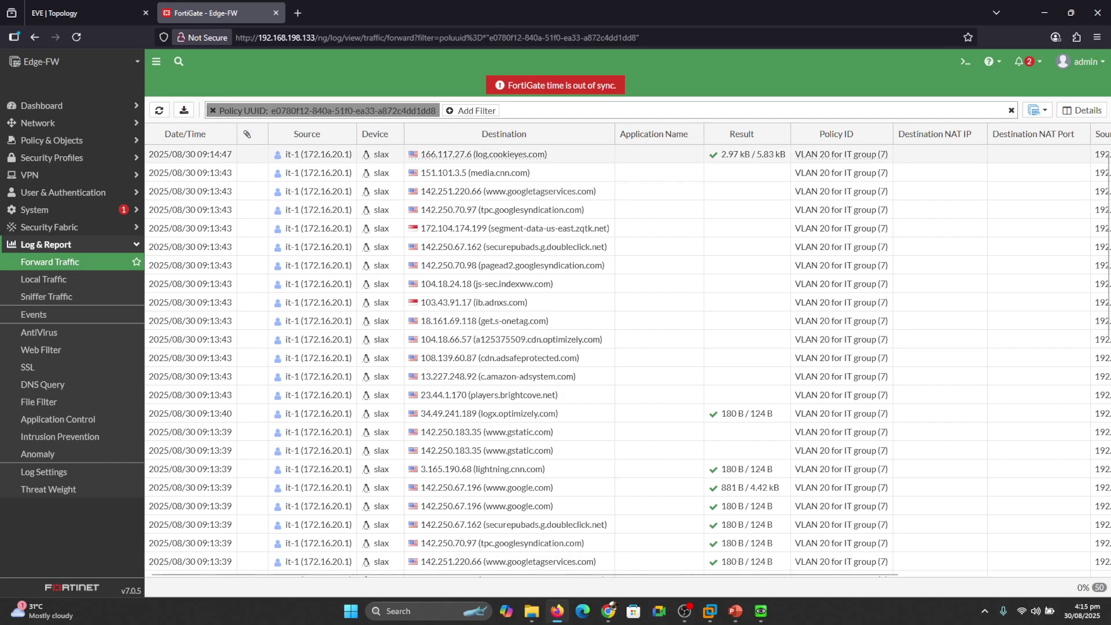
click(213, 111)
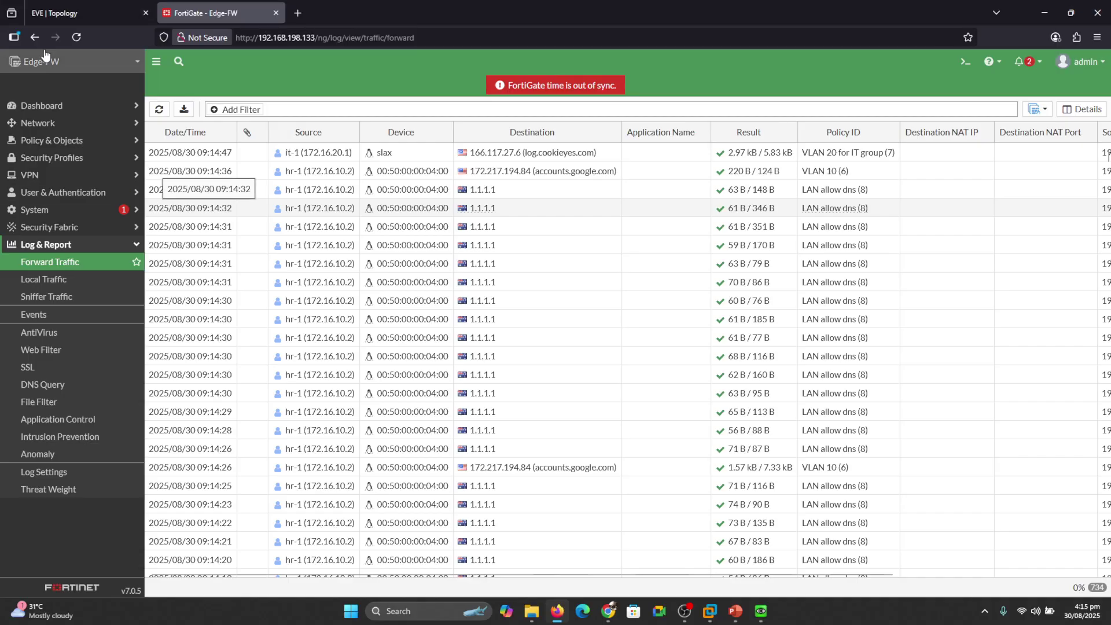
click(102, 7)
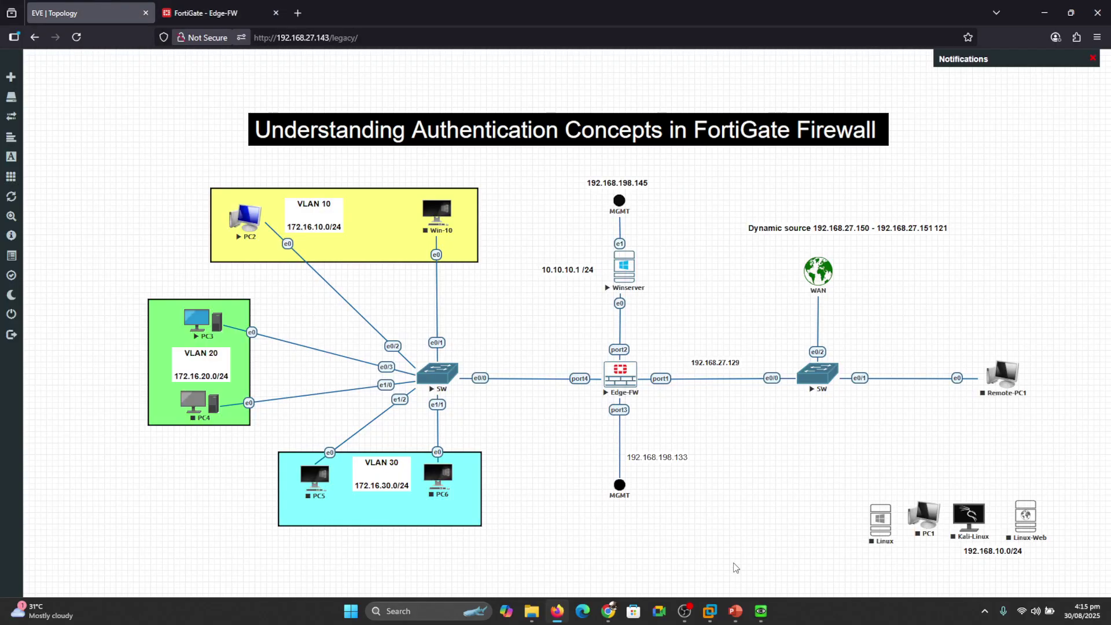
Open the Winserver console and sign in with the administrator password.
mouse_move(761, 610)
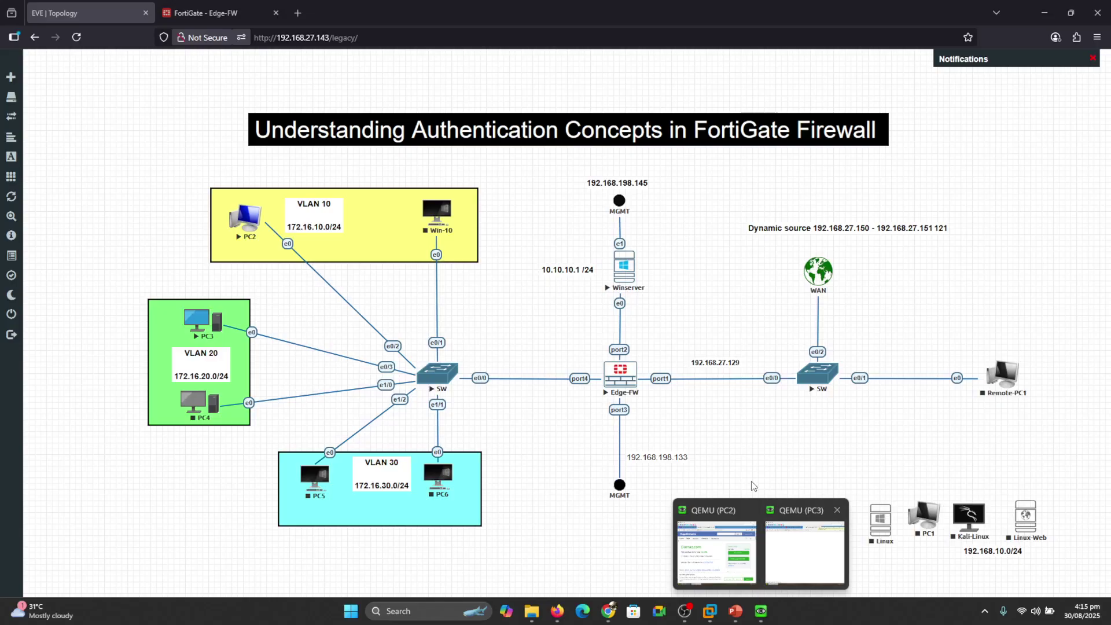
click(623, 267)
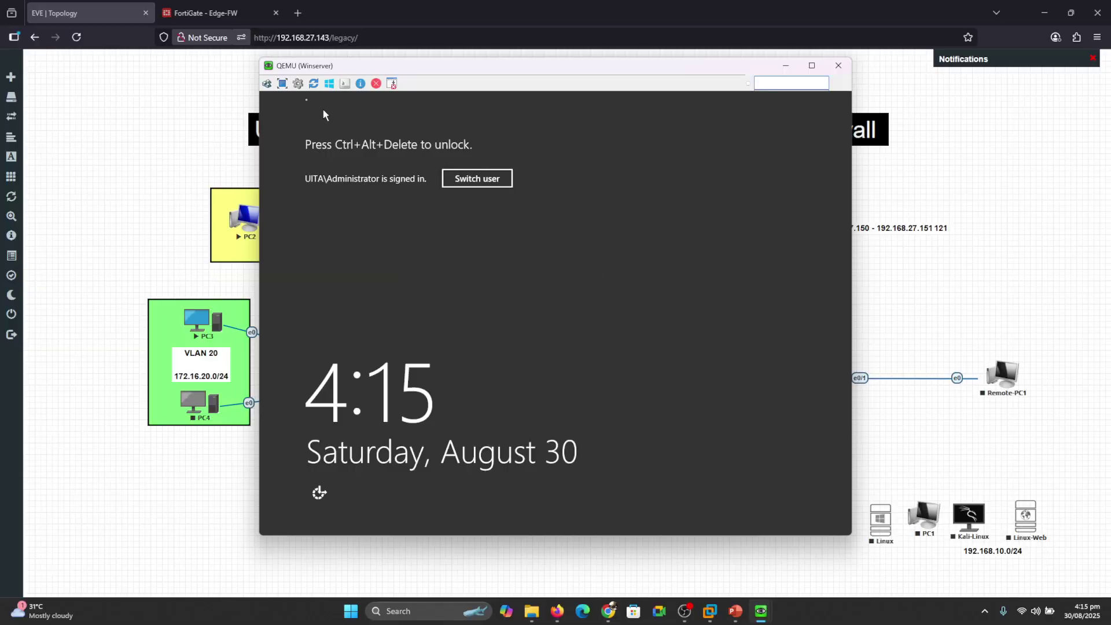
click(267, 84)
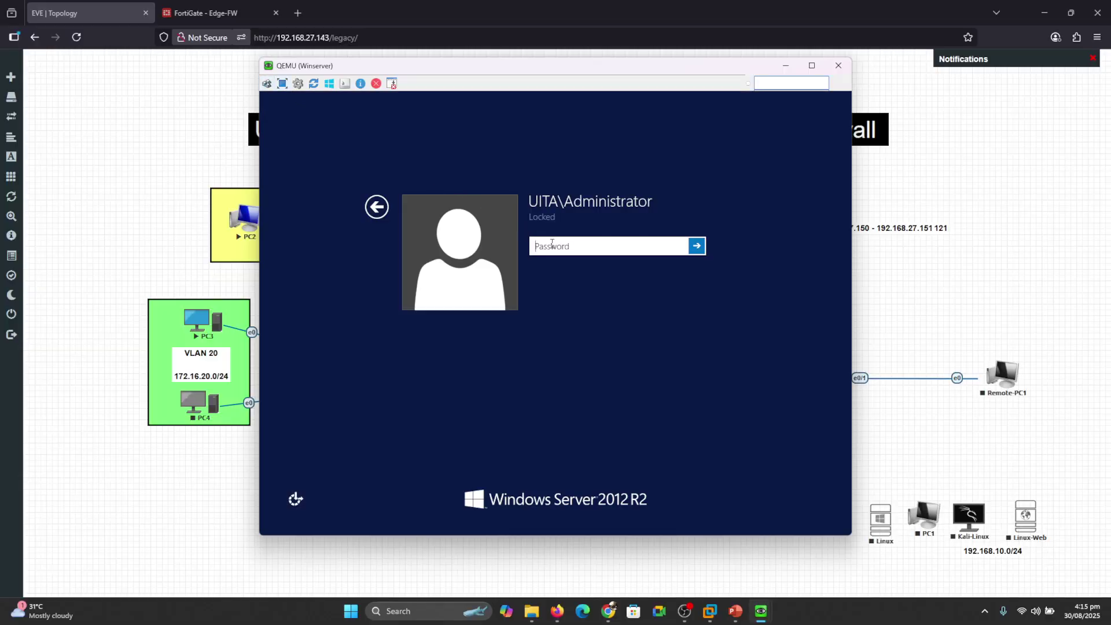
text(••••••)
key(Return)
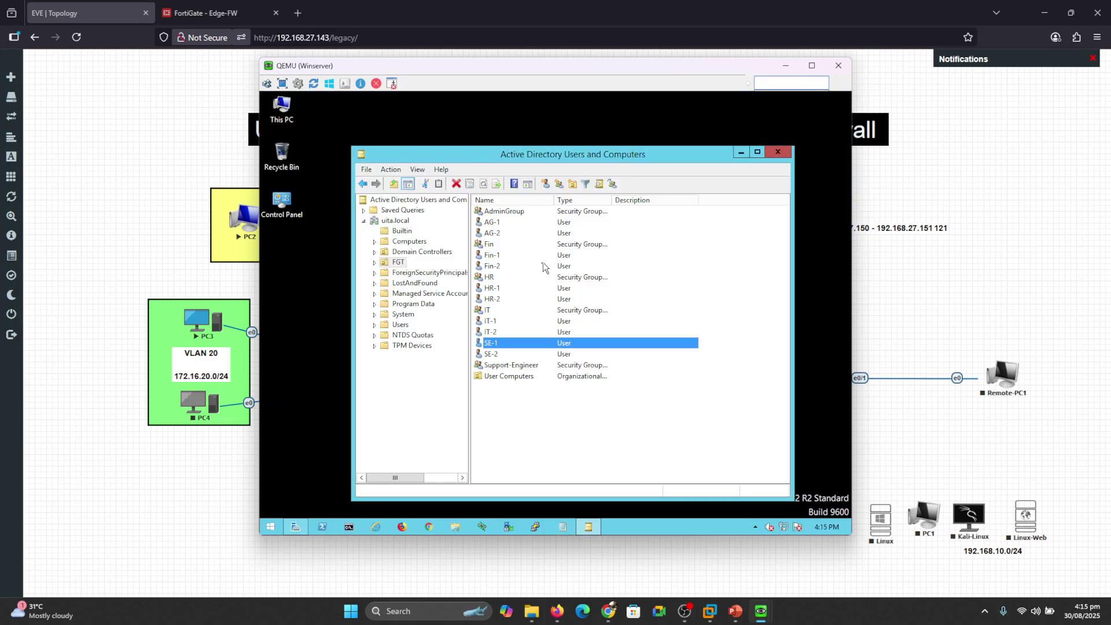
Copy HR-2 into a new user HR-3 with logon name hr-3 and finish the wizard.
right_click(492, 301)
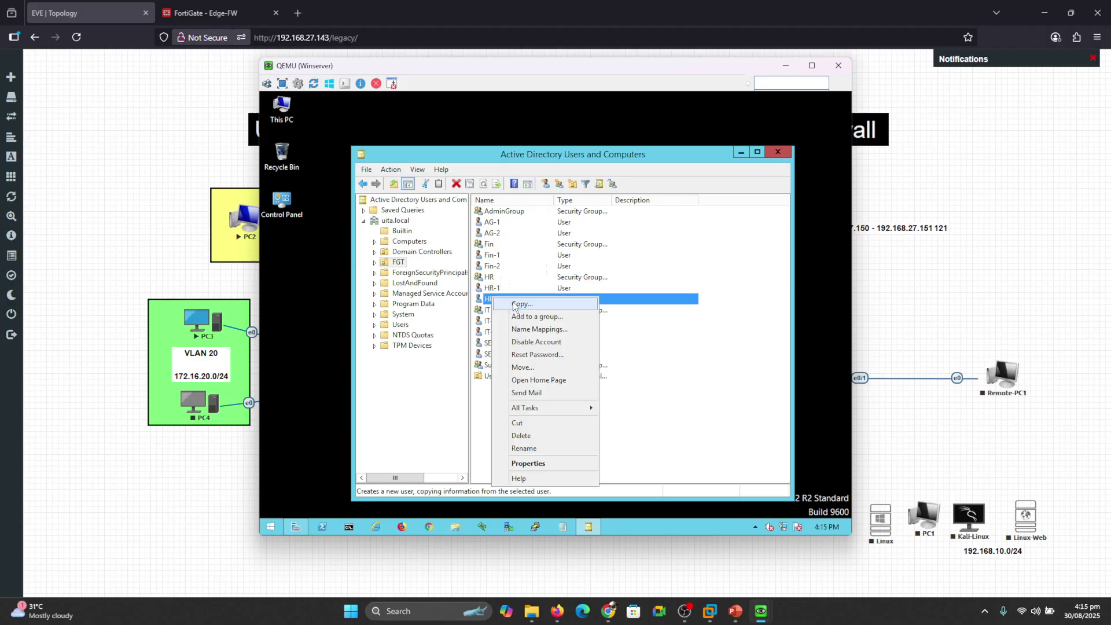
click(514, 304)
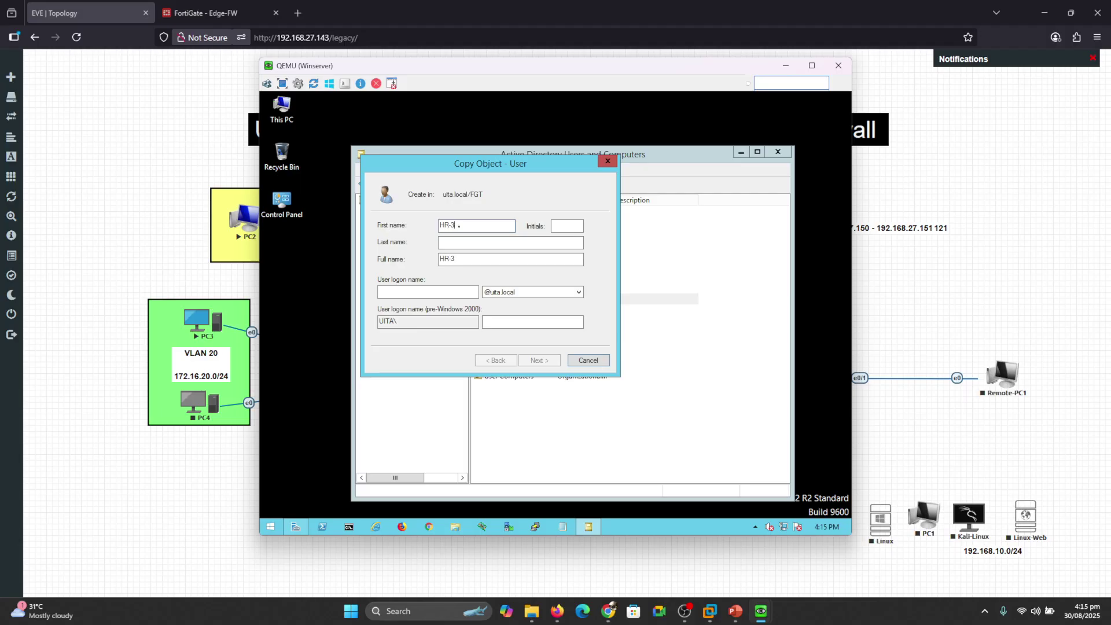
text(HR-3)
key(Tab)
key(Tab)
key(Tab)
key(Tab)
text(h)
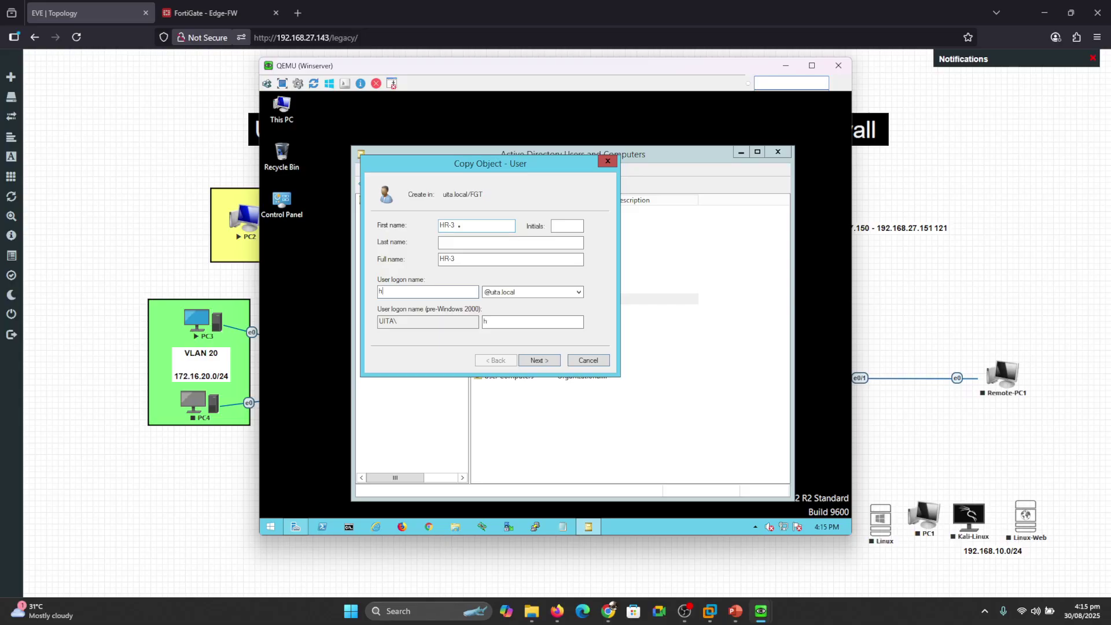
text(r-3)
key(Tab)
key(Tab)
key(Tab)
key(Tab)
key(Return)
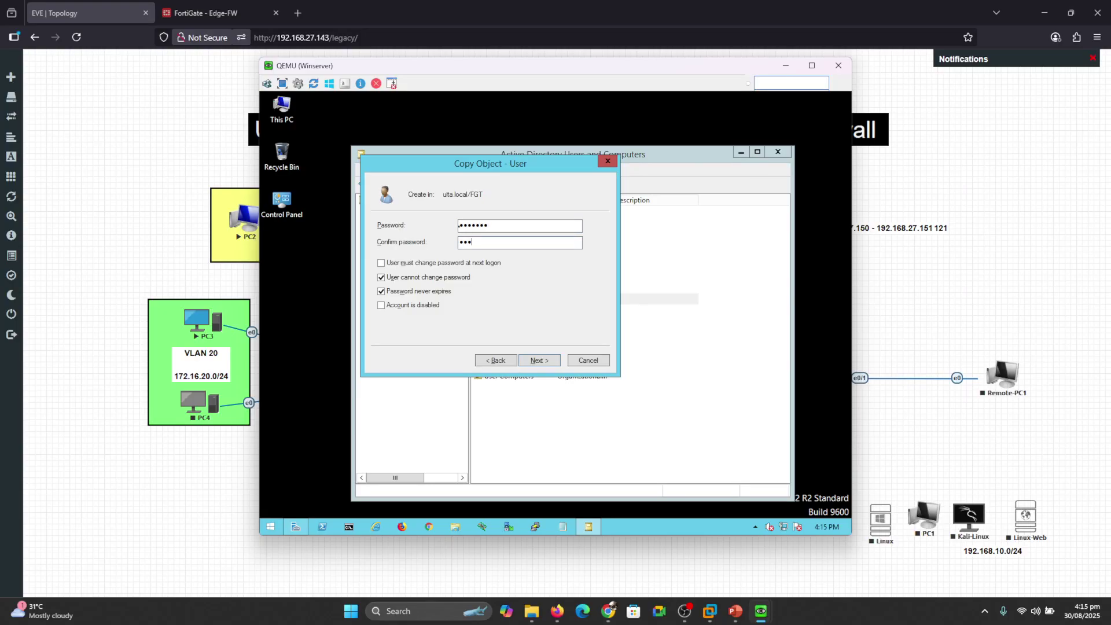
key(Tab)
key(Tab)
key(Tab)
key(Tab)
key(Tab)
key(Tab)
key(Tab)
key(Return)
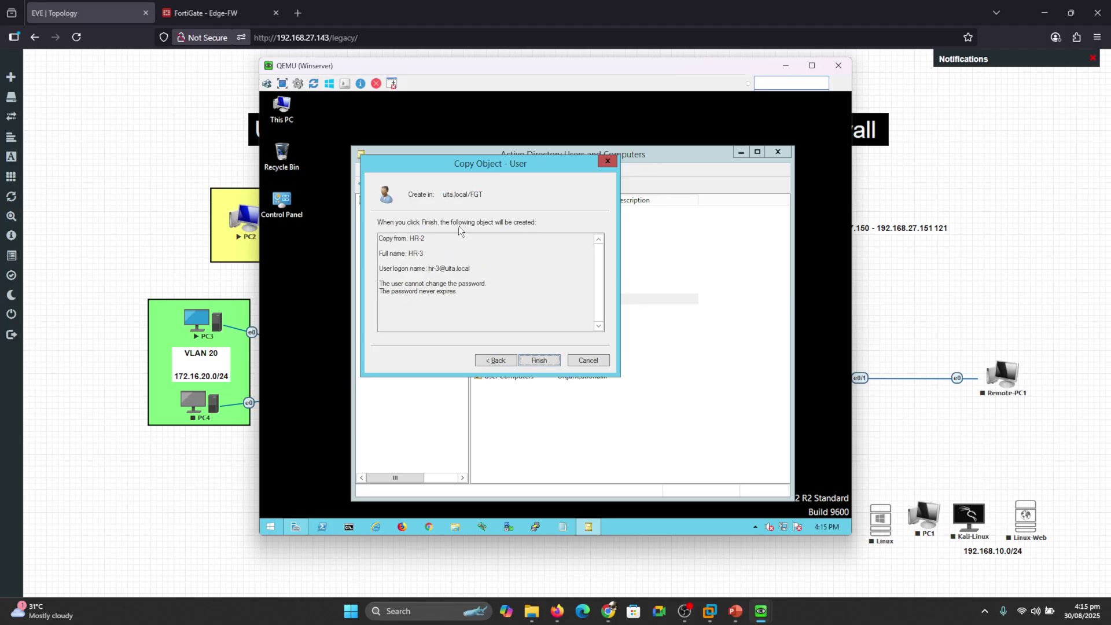
key(Return)
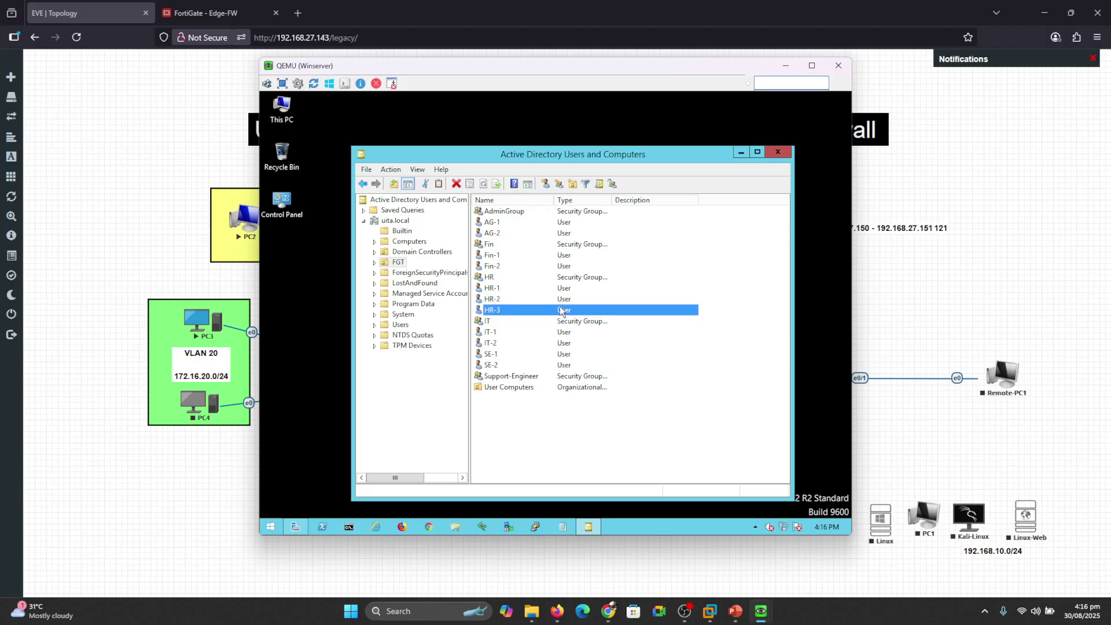
click(785, 66)
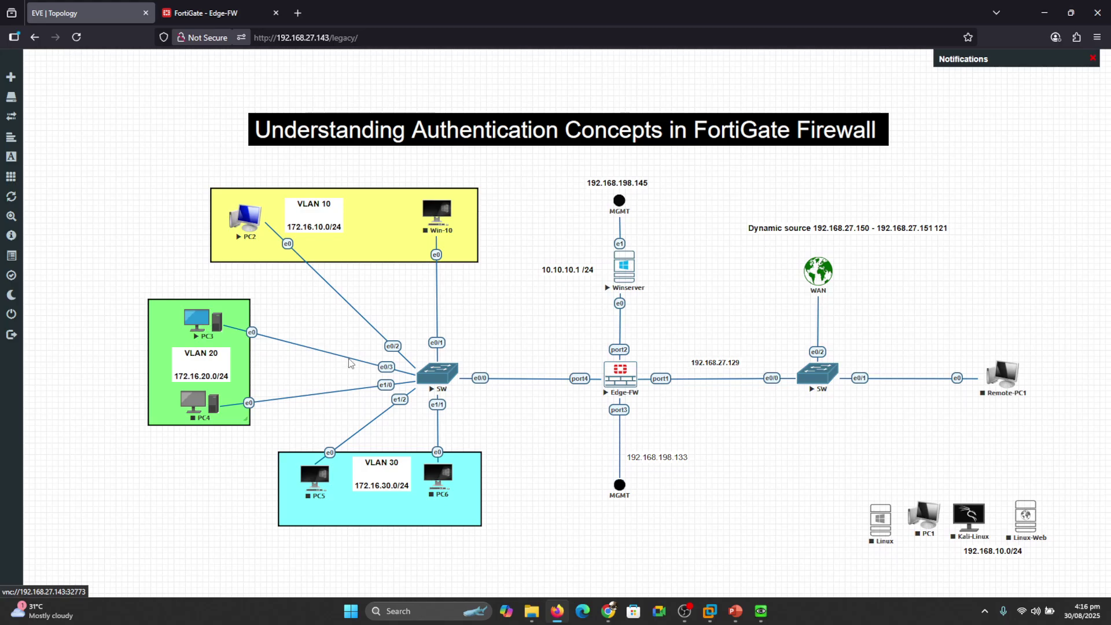
Reopen PC3's console from the topology and close its browser.
mouse_move(761, 615)
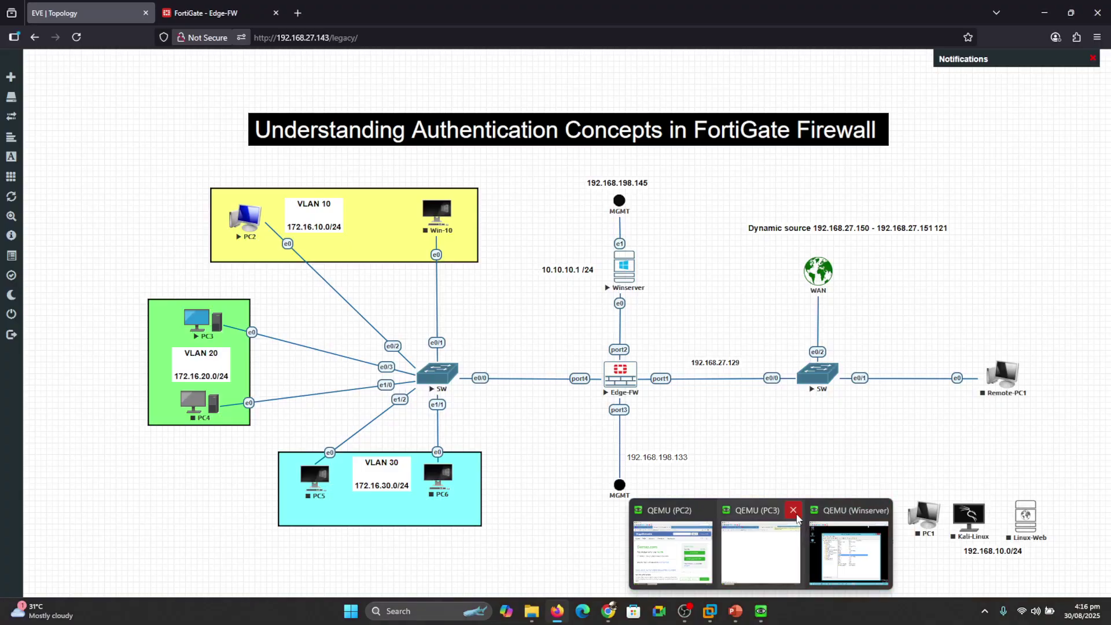
click(793, 510)
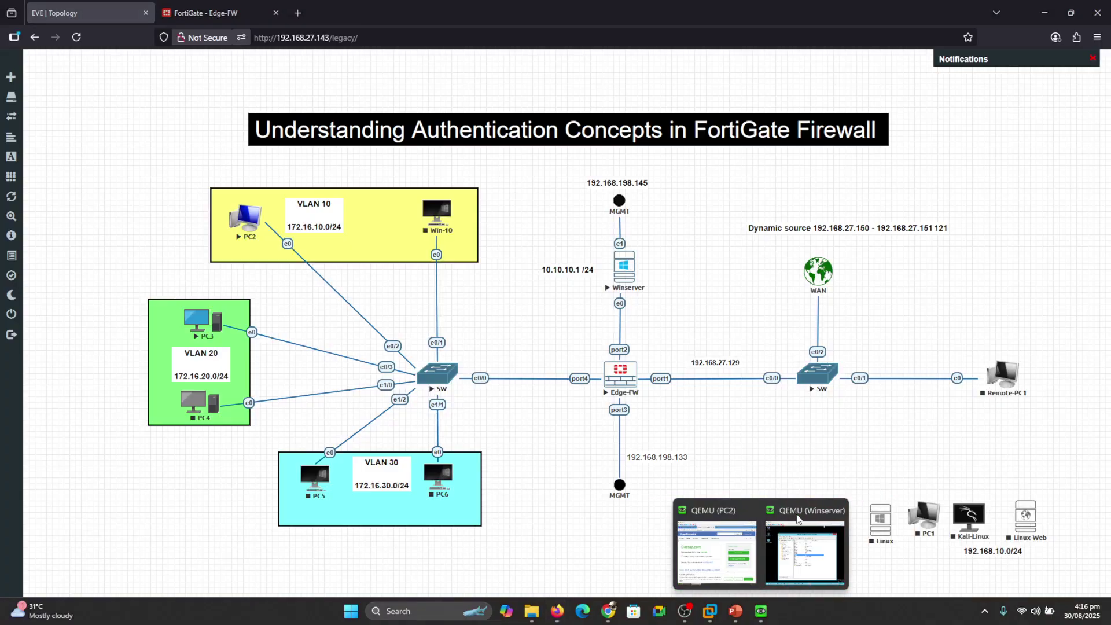
click(193, 326)
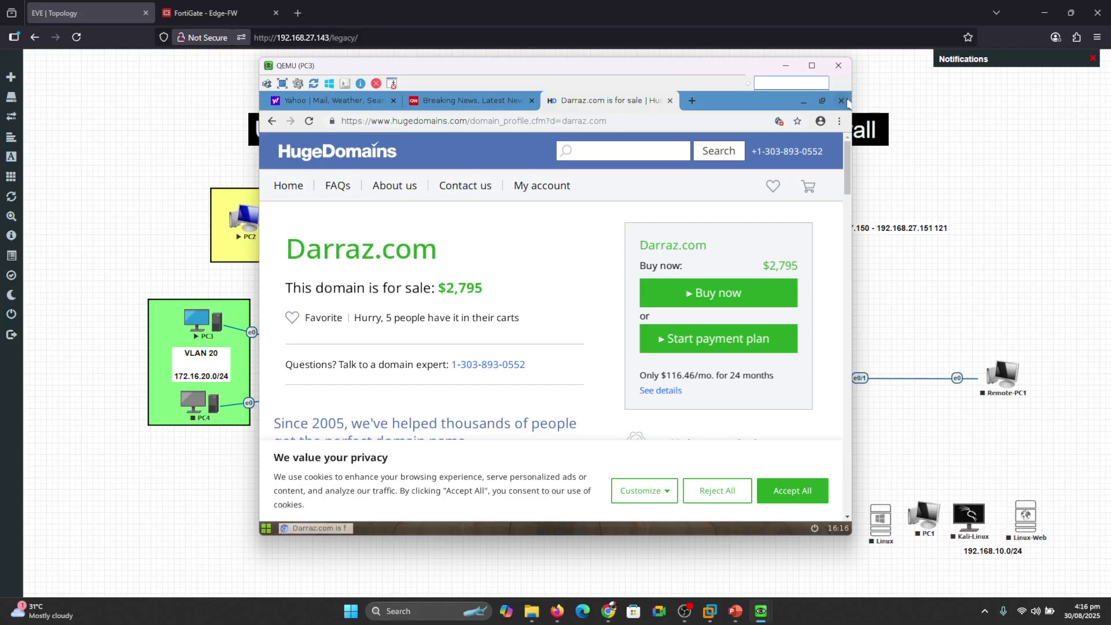
click(842, 101)
Deauthenticate hr-1 in the expanded Users & Devices Firewall Users monitor.
click(243, 5)
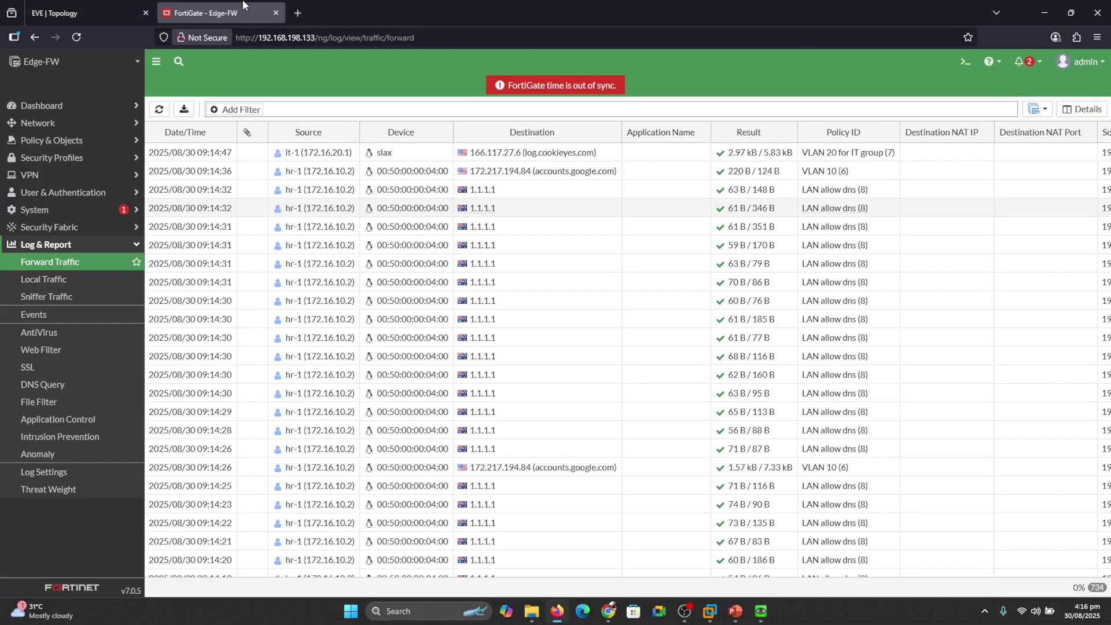
click(48, 111)
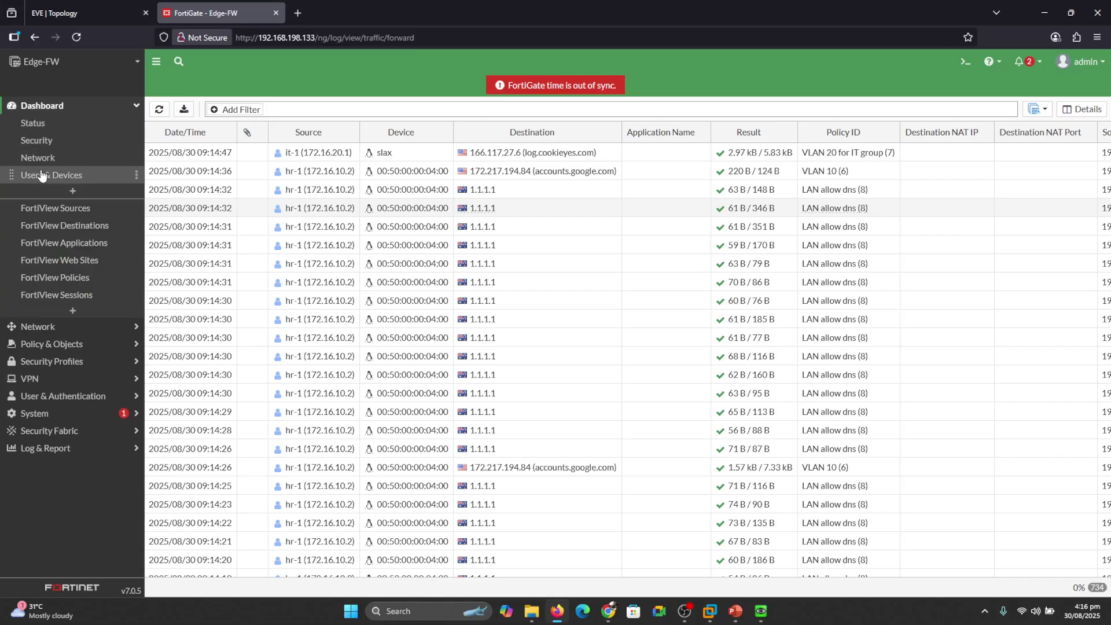
click(41, 175)
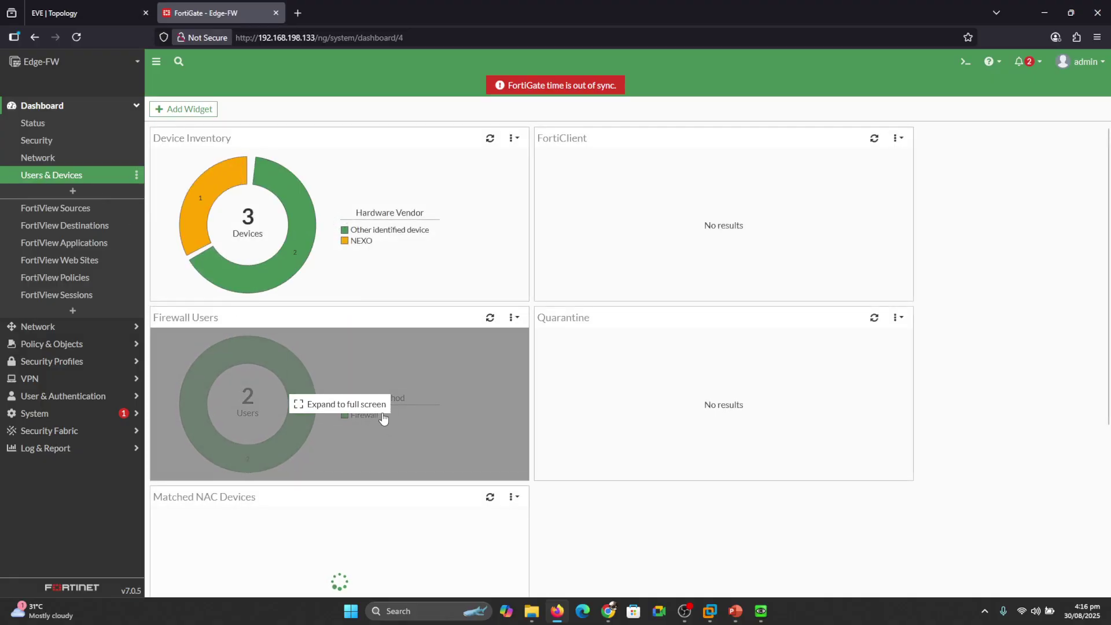
click(346, 404)
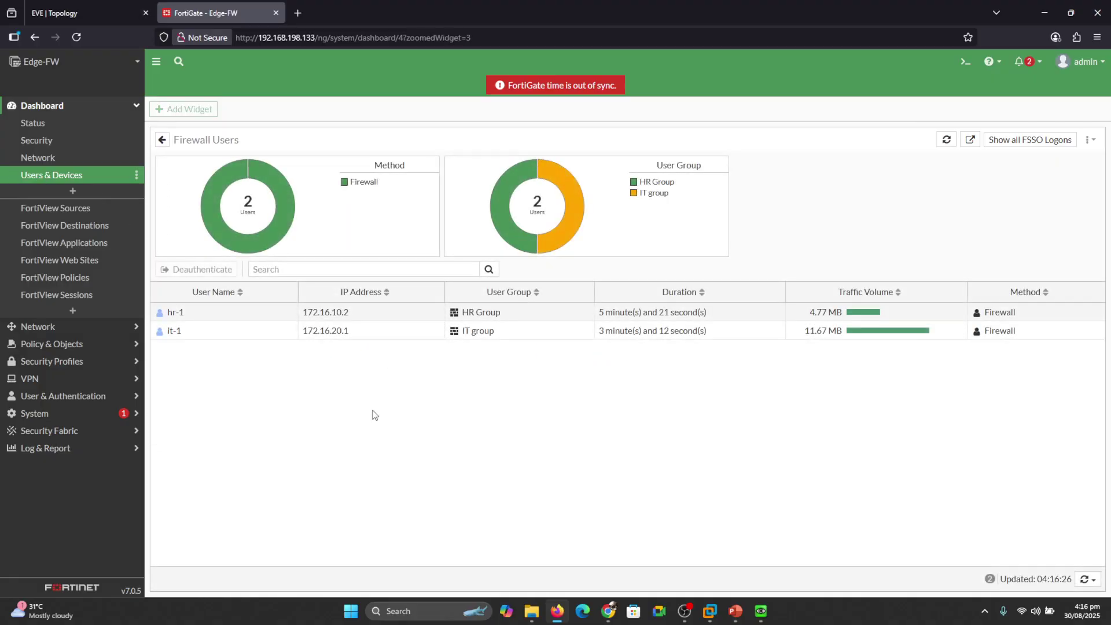
click(175, 312)
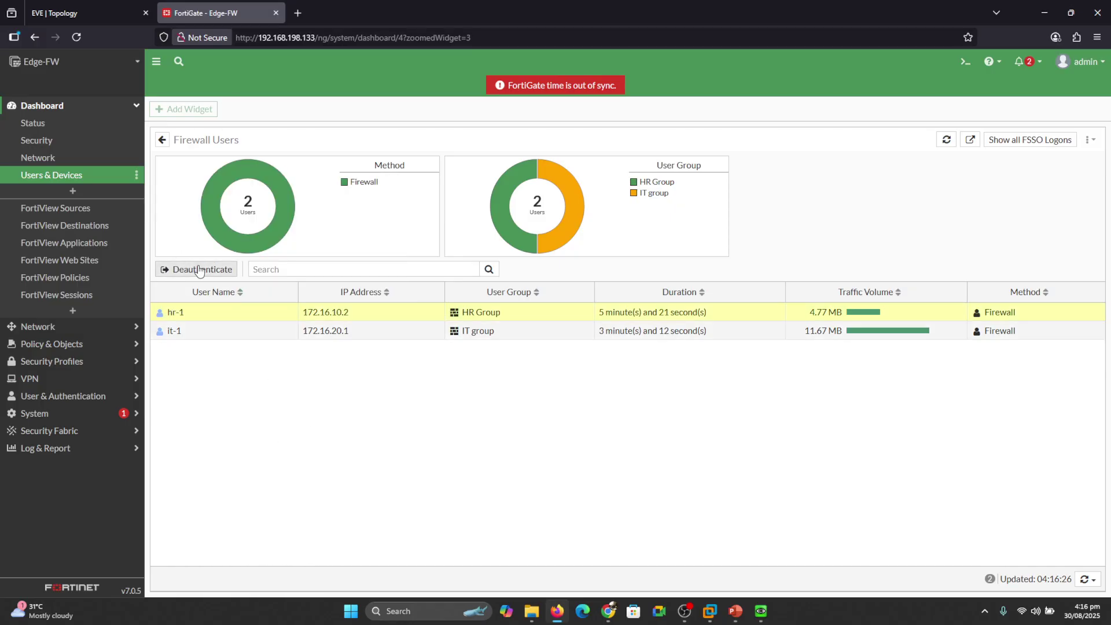
click(199, 270)
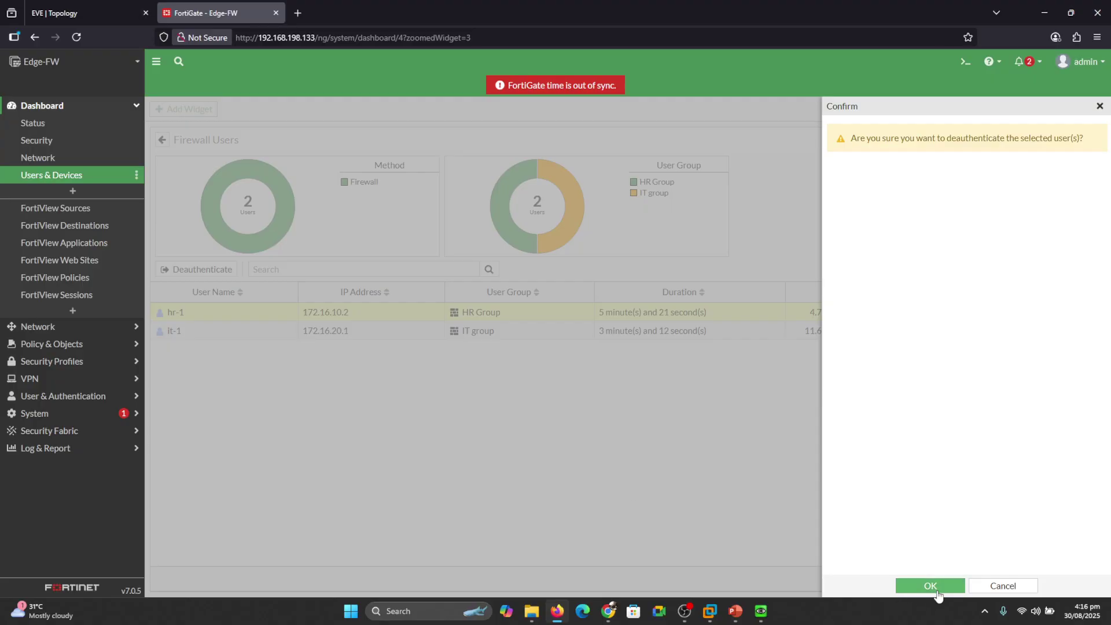
click(938, 585)
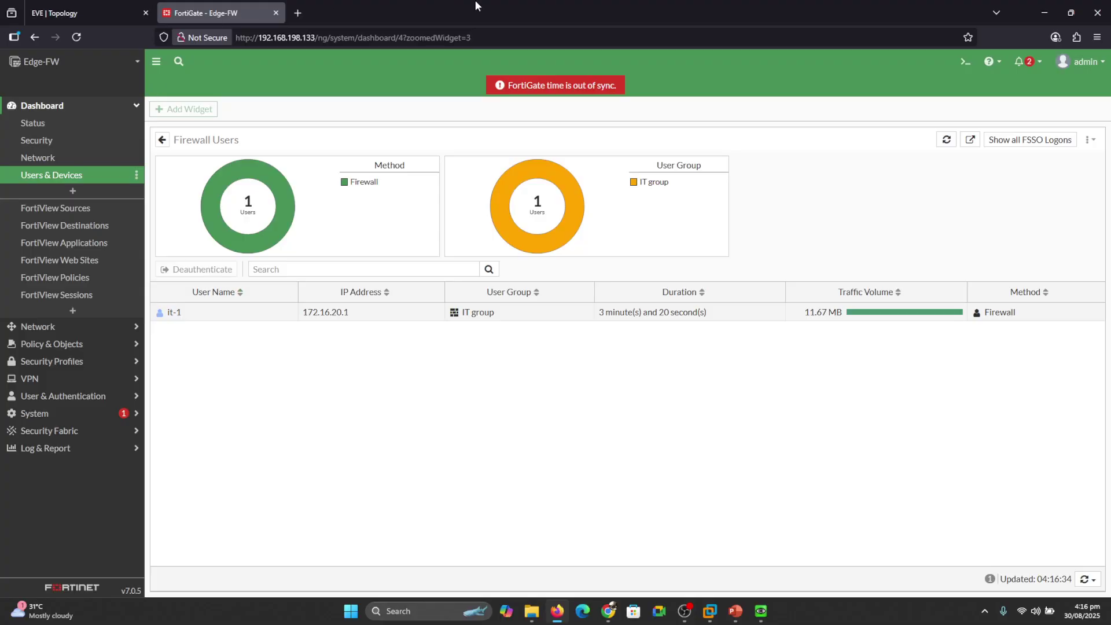
Launch PC3's web browser from the desktop menu, load yahoo.com, then return to FortiGate.
mouse_move(769, 617)
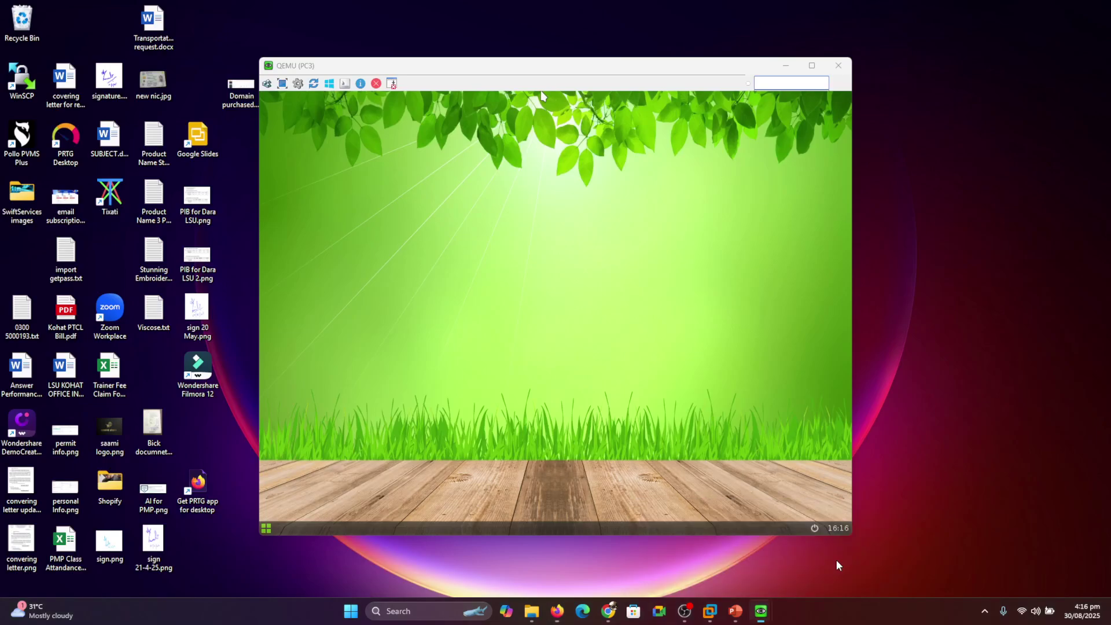
click(837, 565)
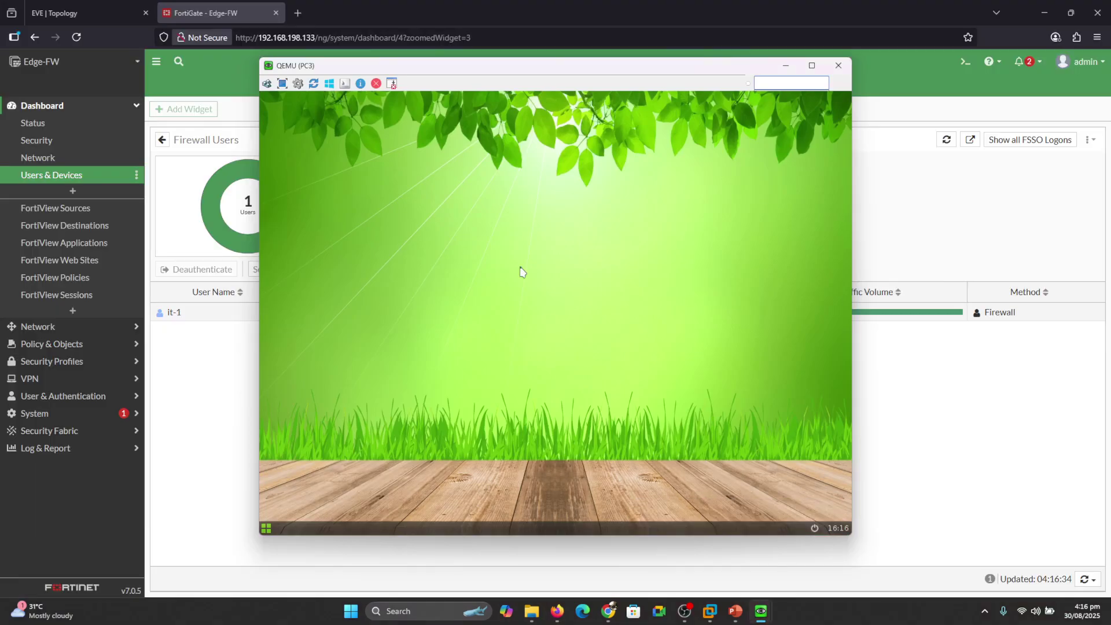
right_click(453, 240)
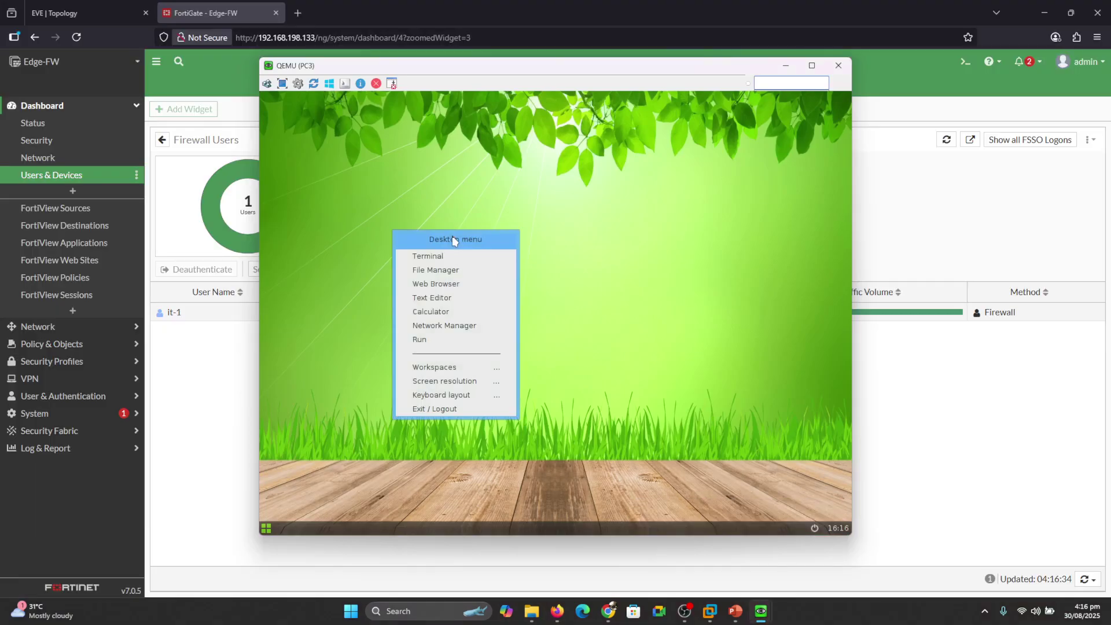
click(445, 285)
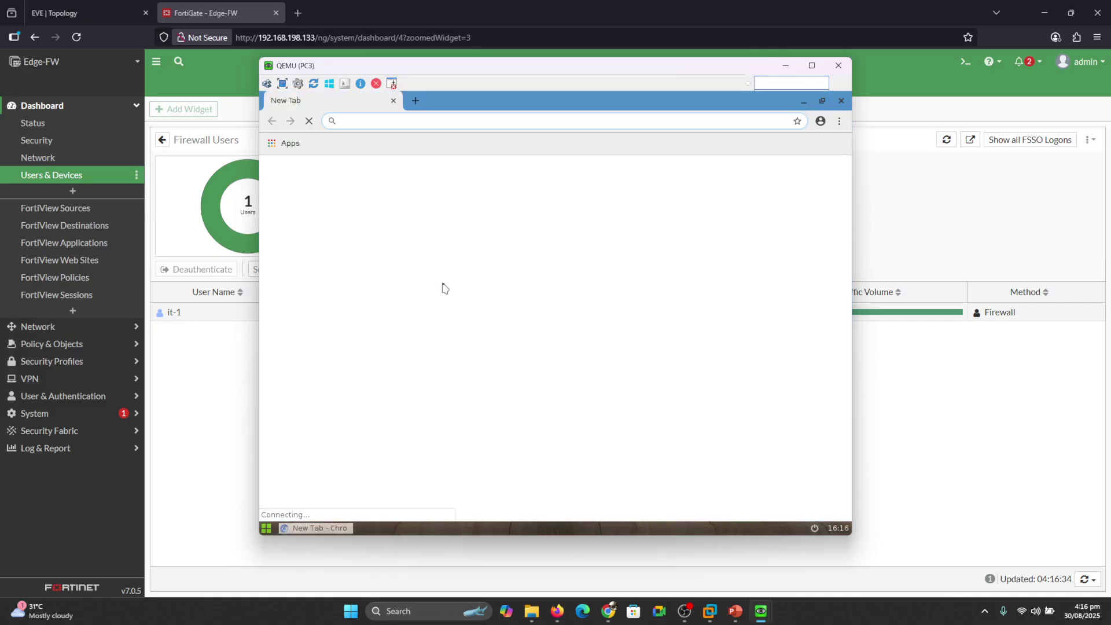
click(408, 121)
text(o)
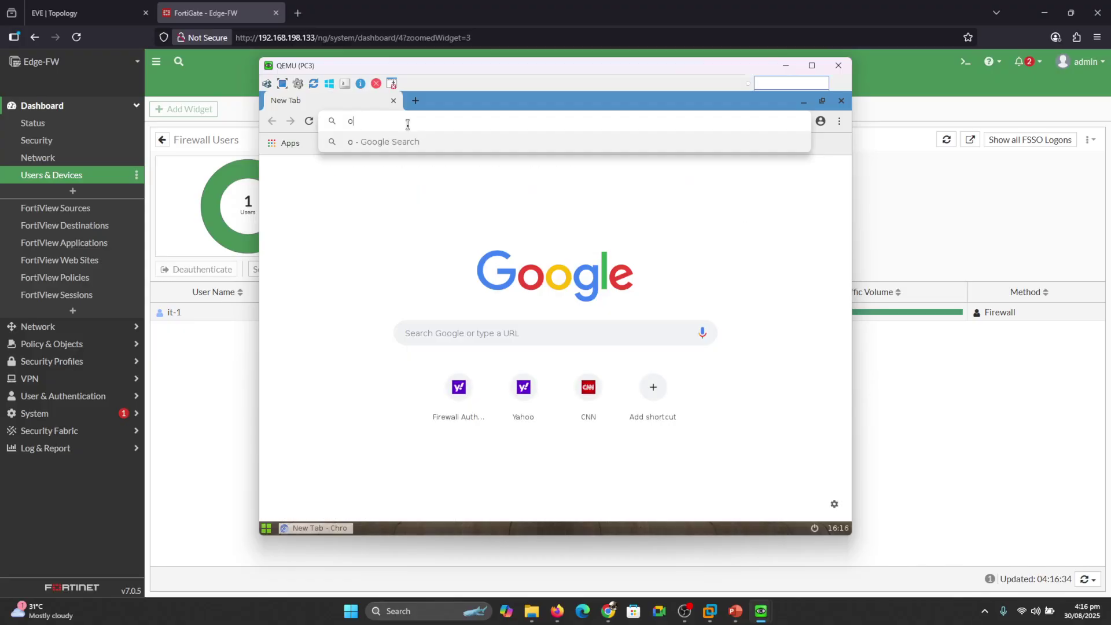
key(BackSpace)
text(yah)
key(Return)
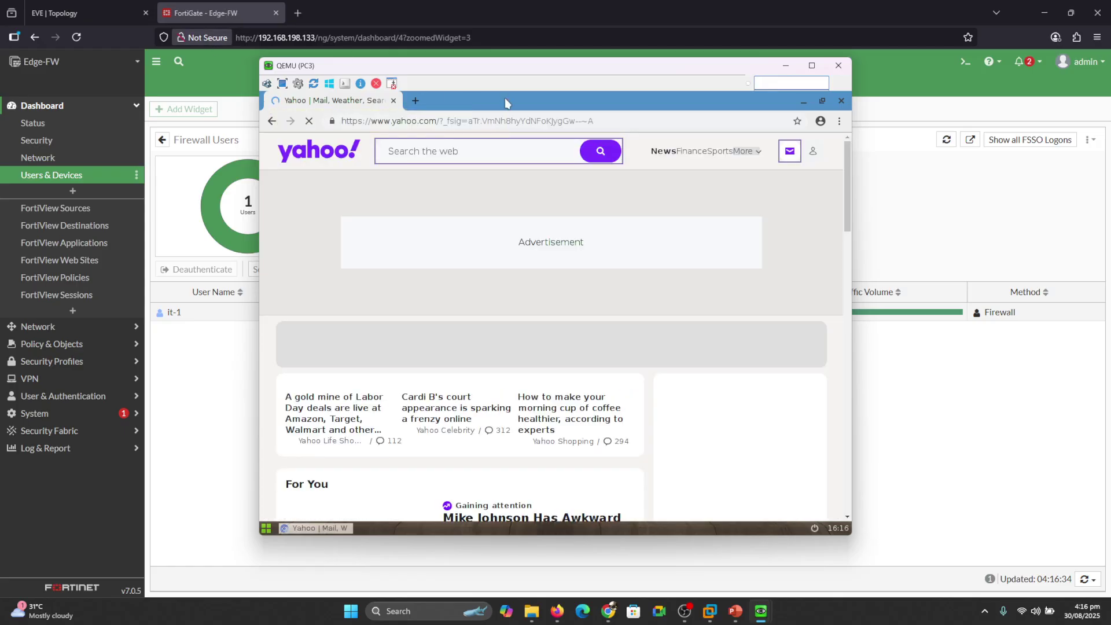
click(226, 12)
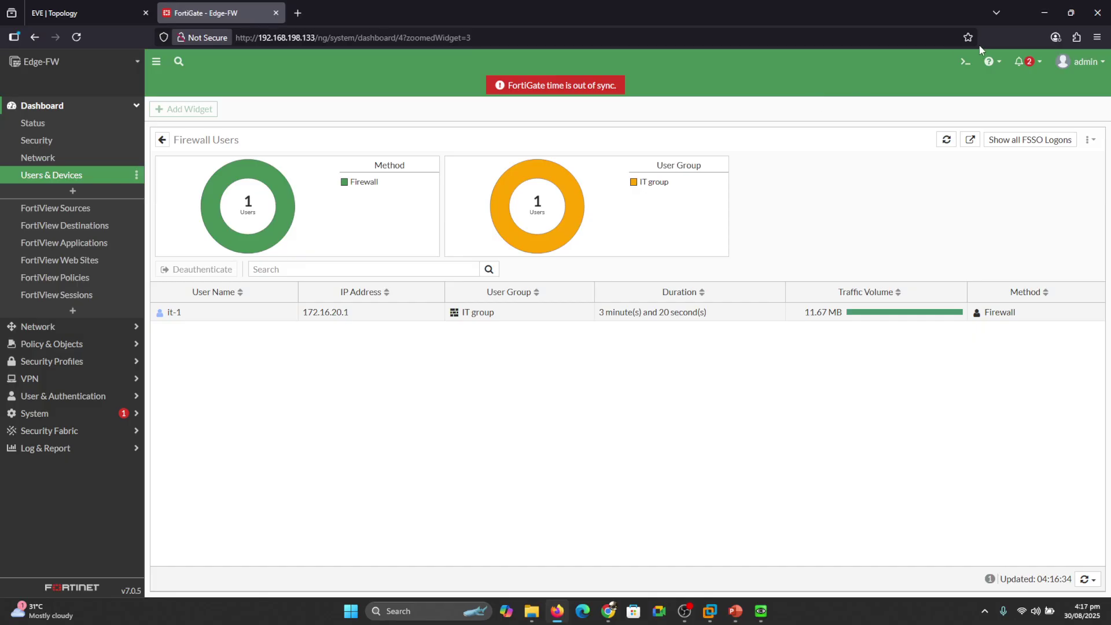
Run 'diagnose sys session clear' in the FortiGate CLI Console, then close the console.
click(965, 61)
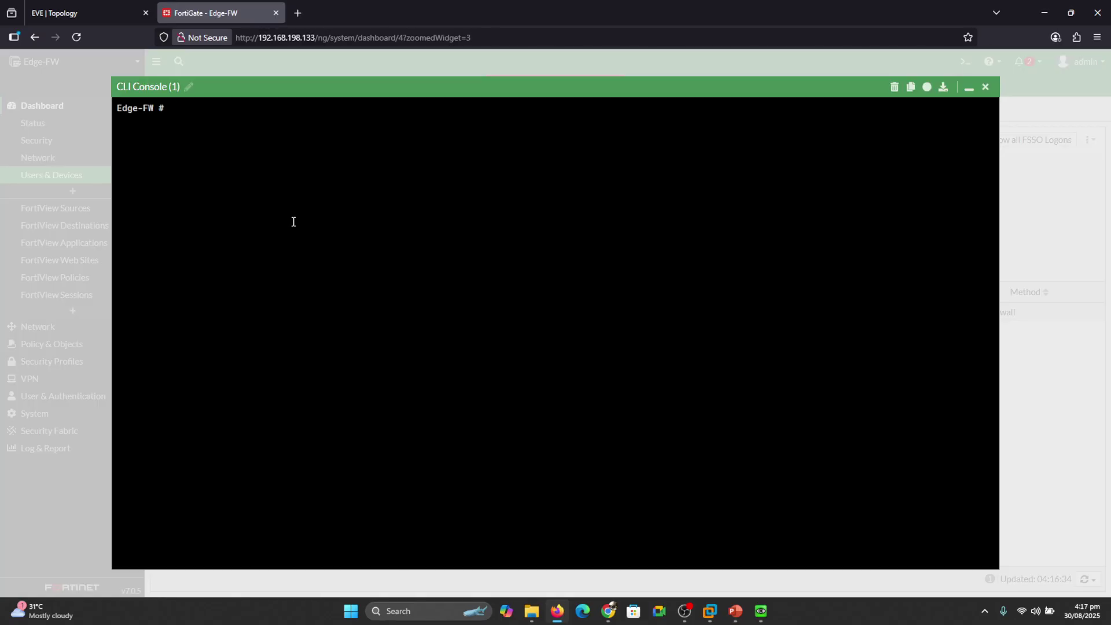
text(diagnose sys session clear)
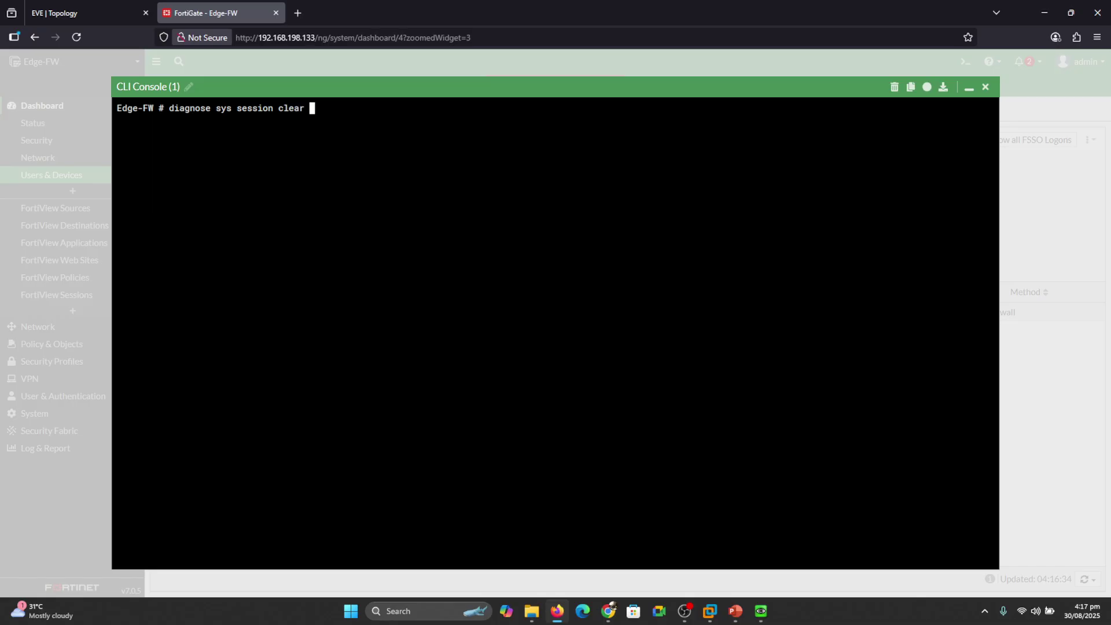
key(Return)
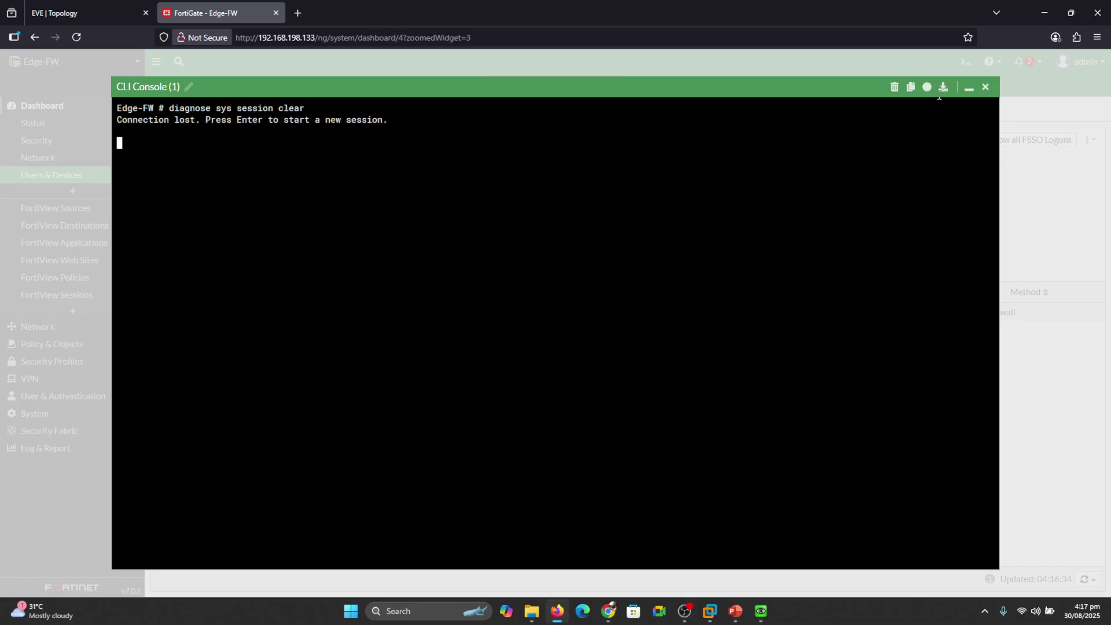
click(985, 88)
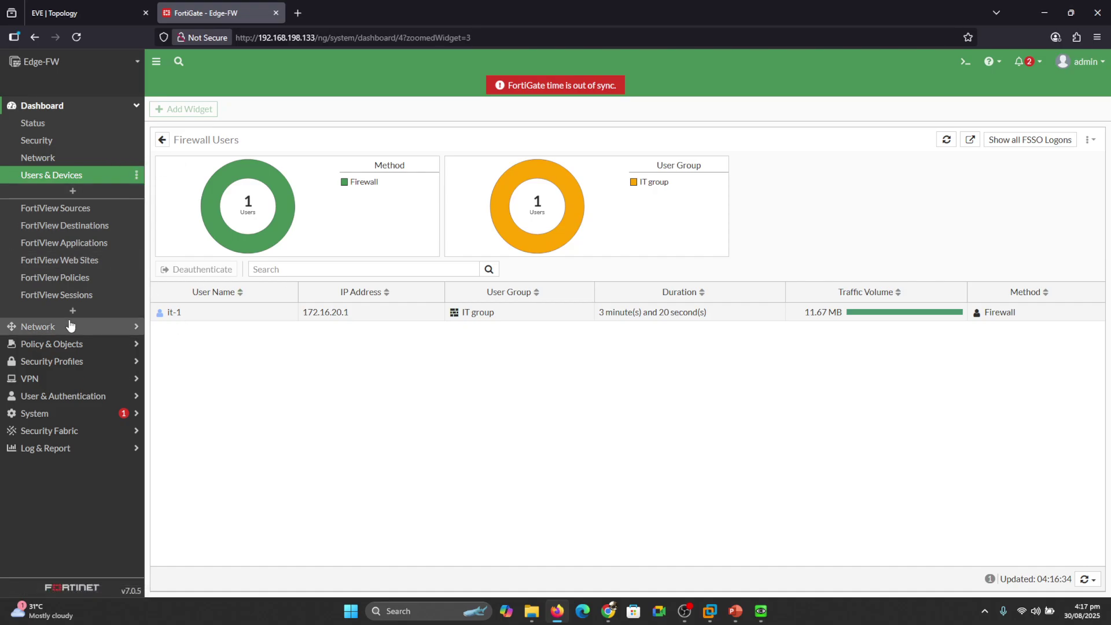
On PC2, open a new incognito Chromium window and browse to yahoo.com.
mouse_move(761, 611)
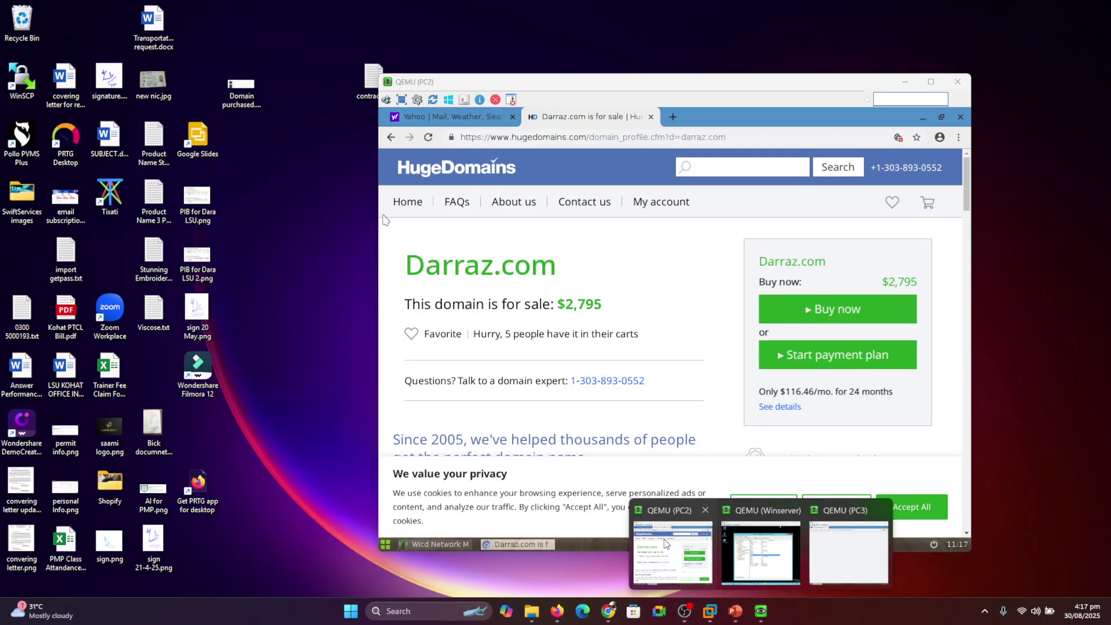
click(666, 543)
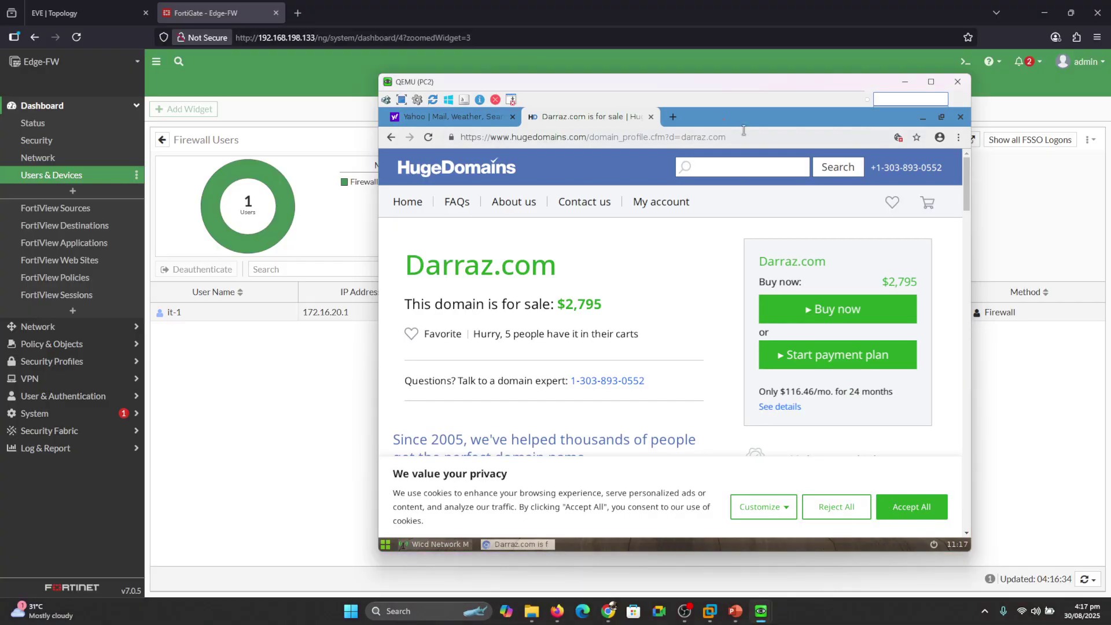
click(958, 137)
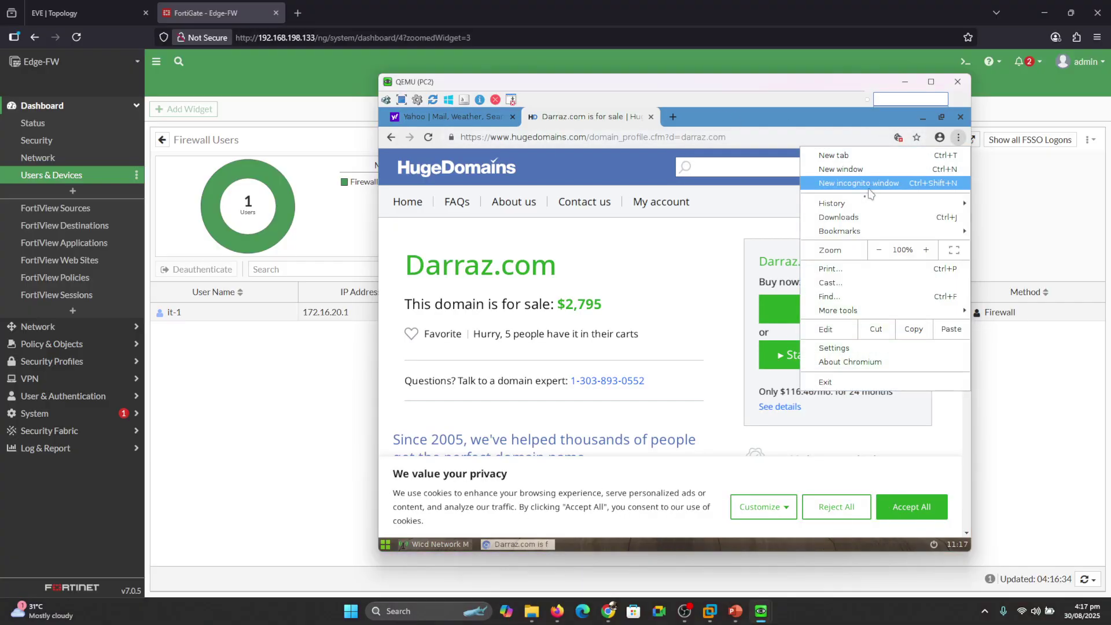
click(868, 183)
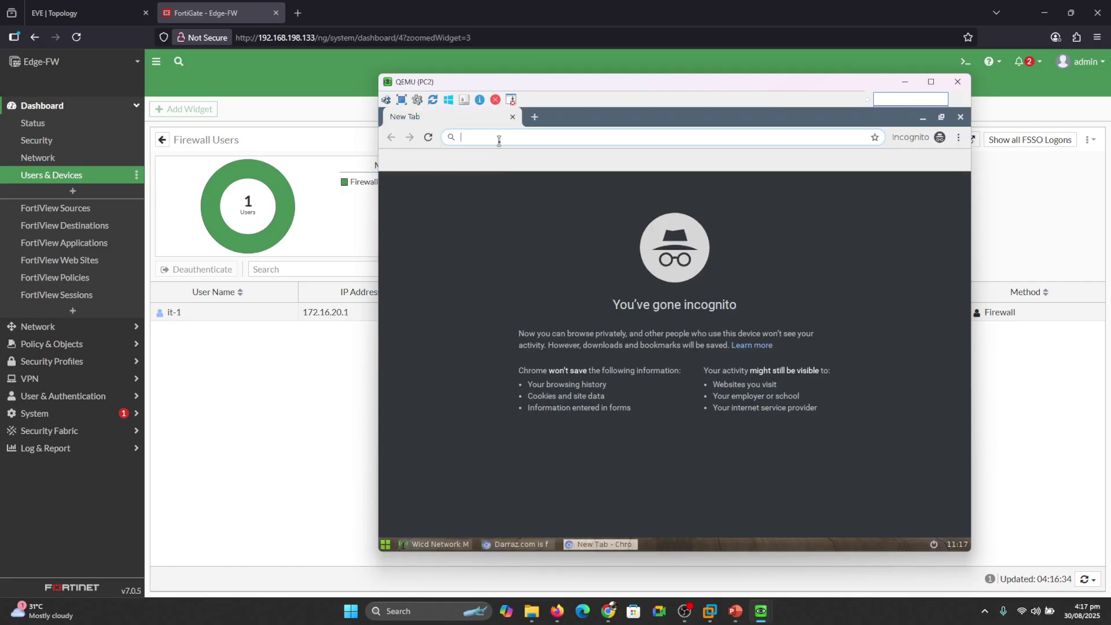
text(yahoo.com)
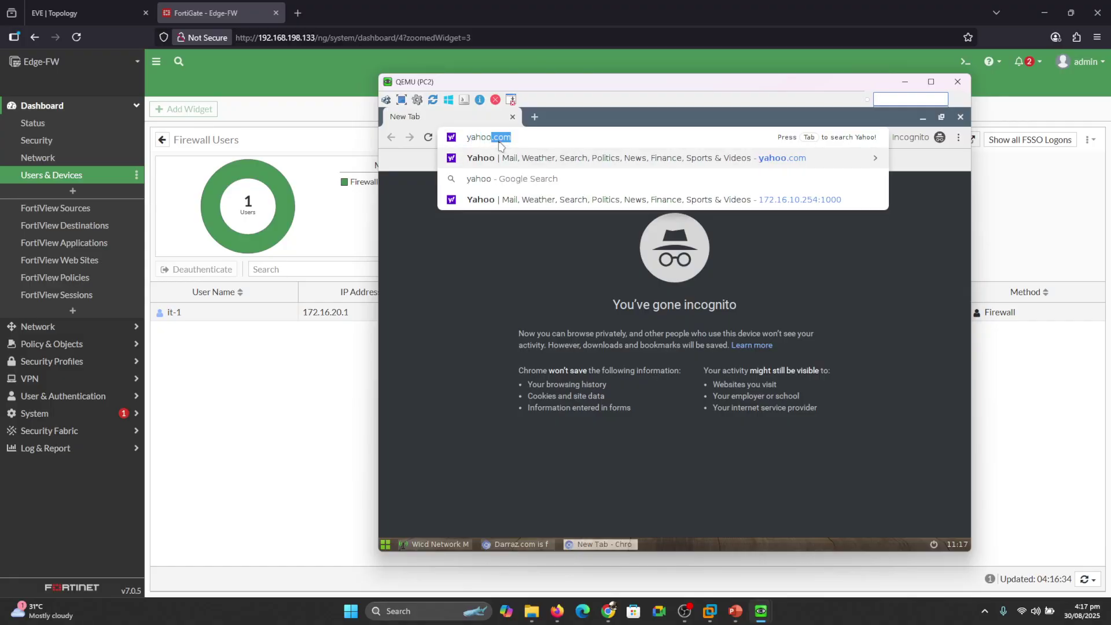
key(Return)
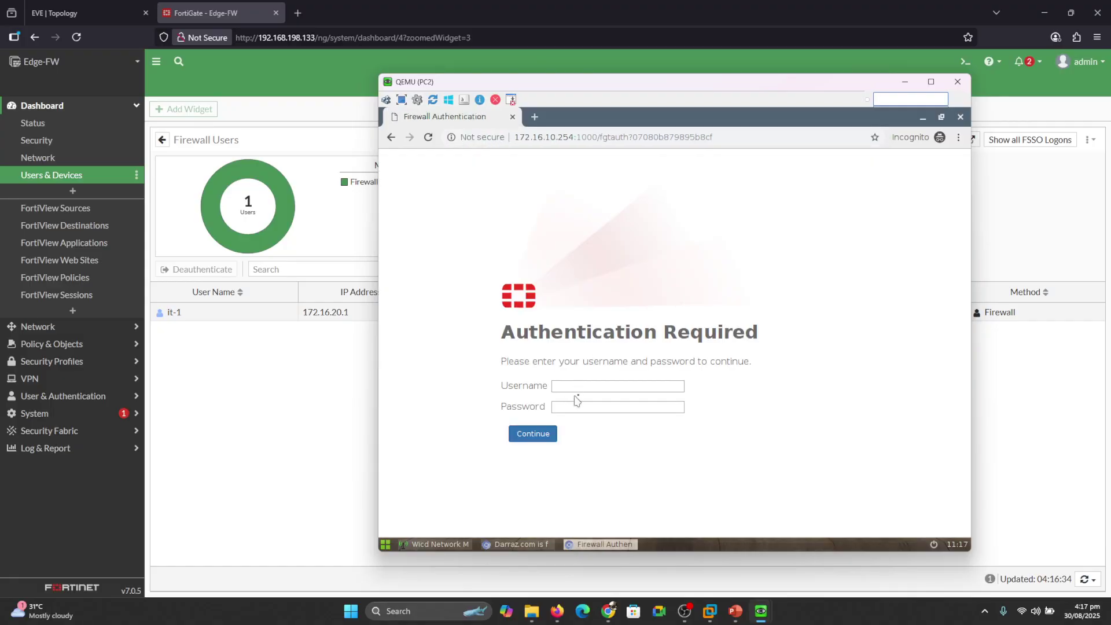
Log in to the firewall authentication page as hr-3, then return to FortiGate's Firewall Users.
click(587, 384)
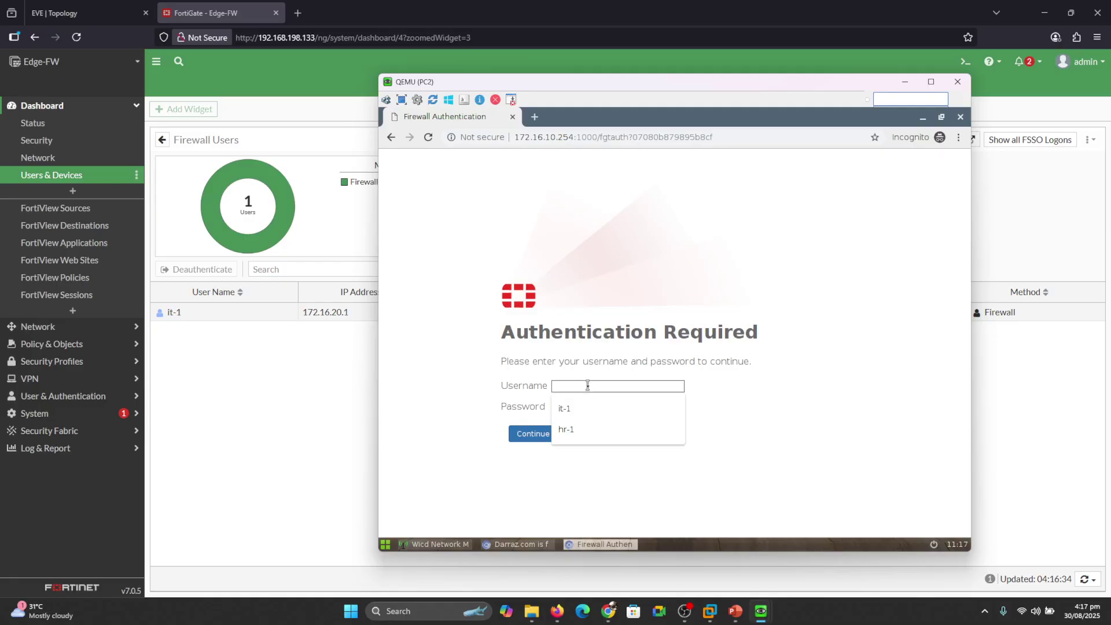
text(hr)
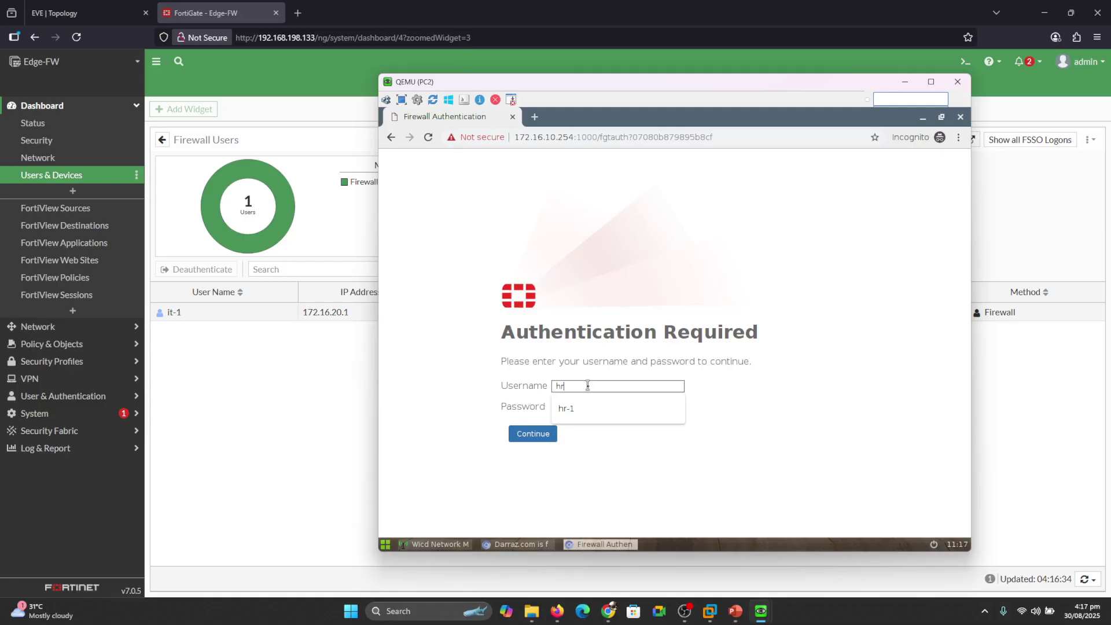
text(-3)
key(Tab)
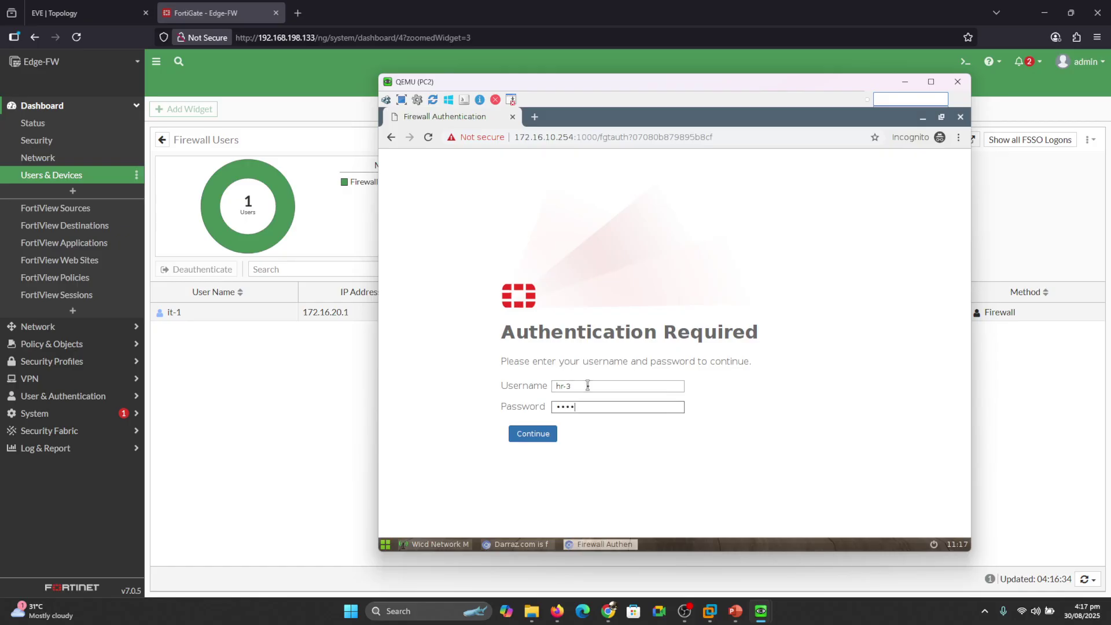
key(Return)
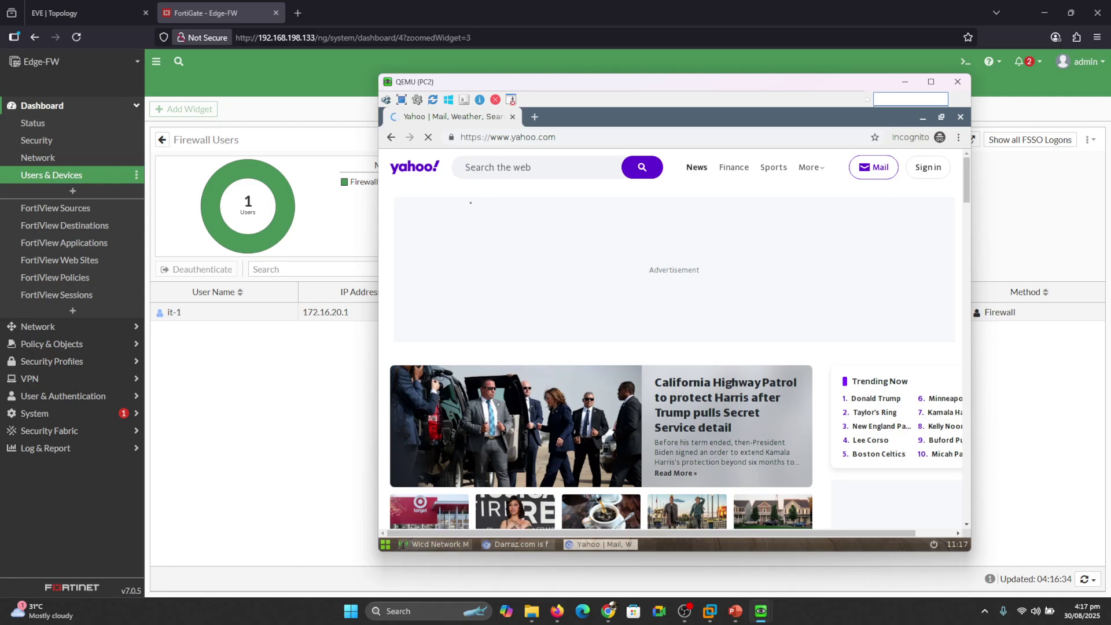
click(299, 359)
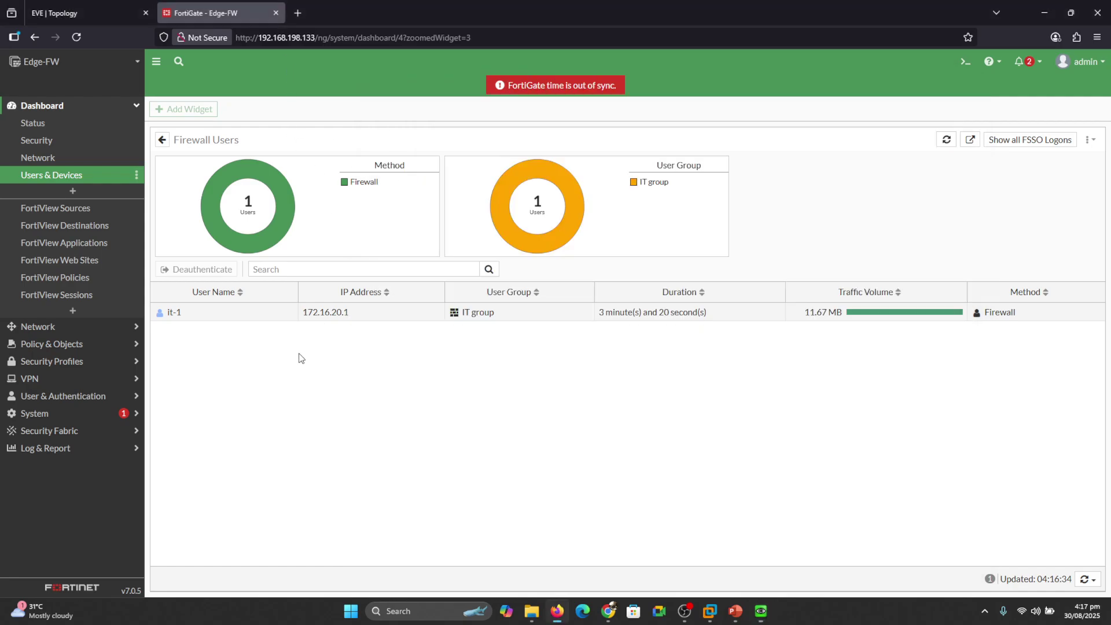
Refresh Firewall Users immediately to check the HR user's login, then view the LDAP Servers list showing the ad server.
click(1084, 580)
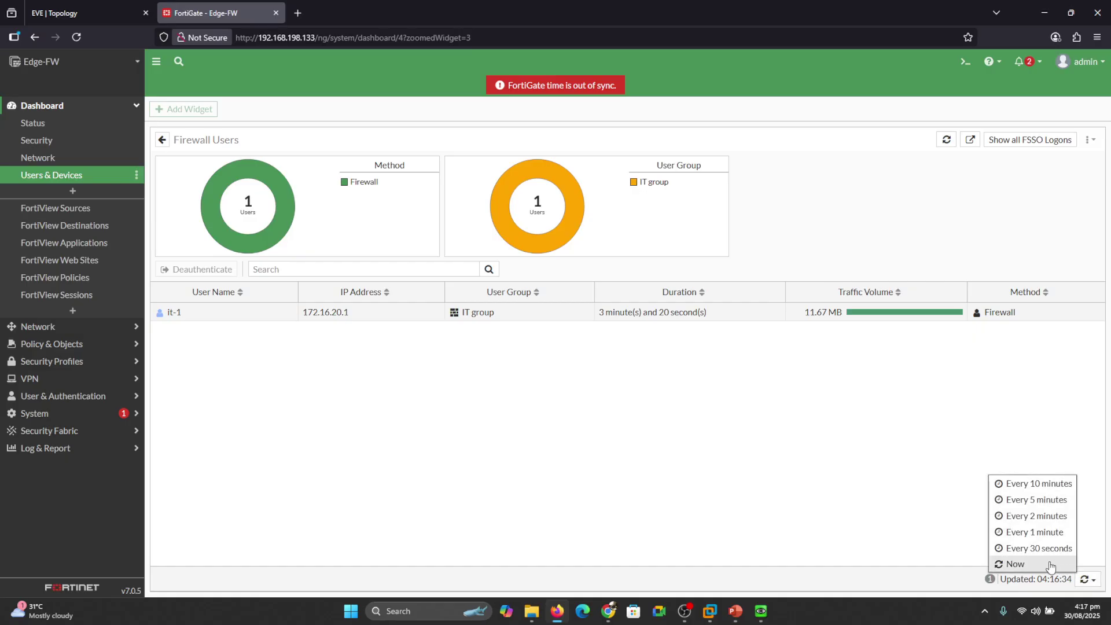
click(1060, 564)
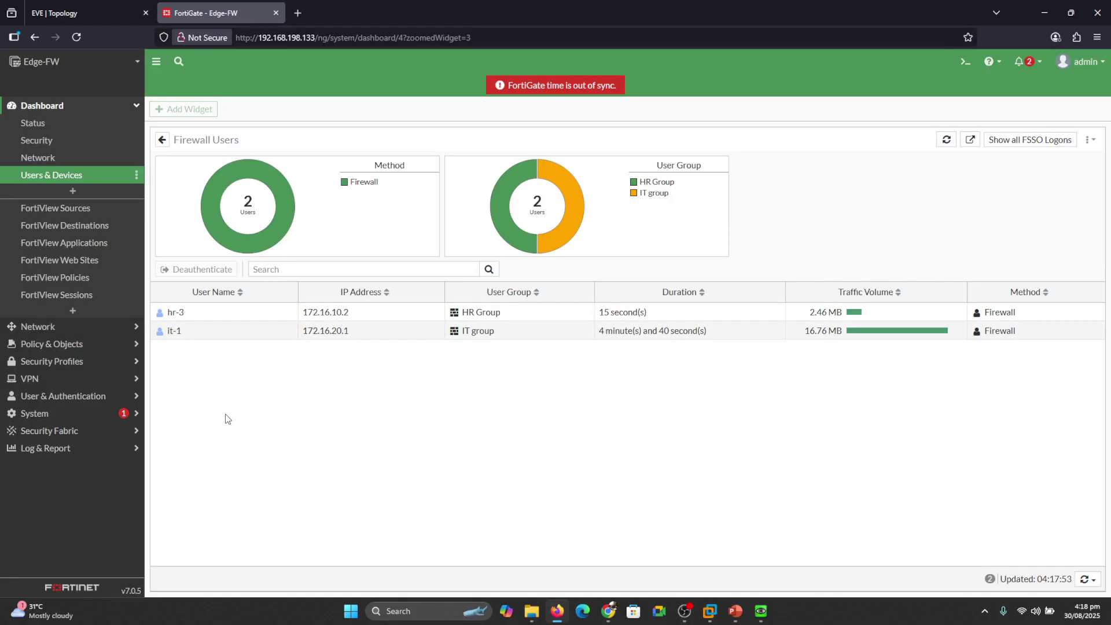
click(36, 397)
click(64, 265)
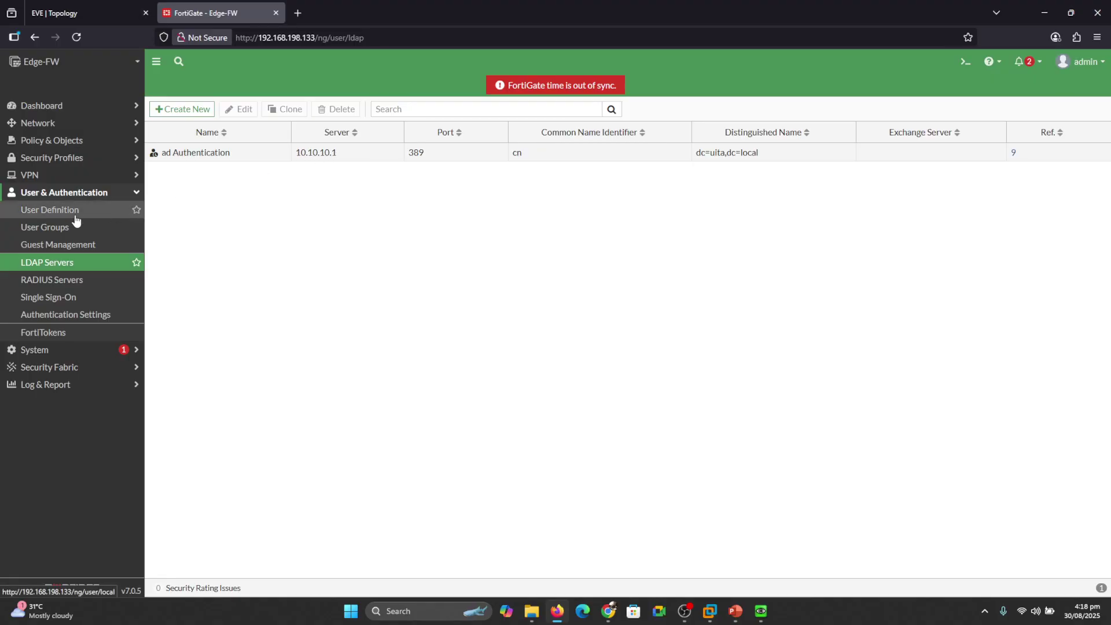
Look over the User Groups and User Definition lists, then return to the EVE lab topology.
click(50, 227)
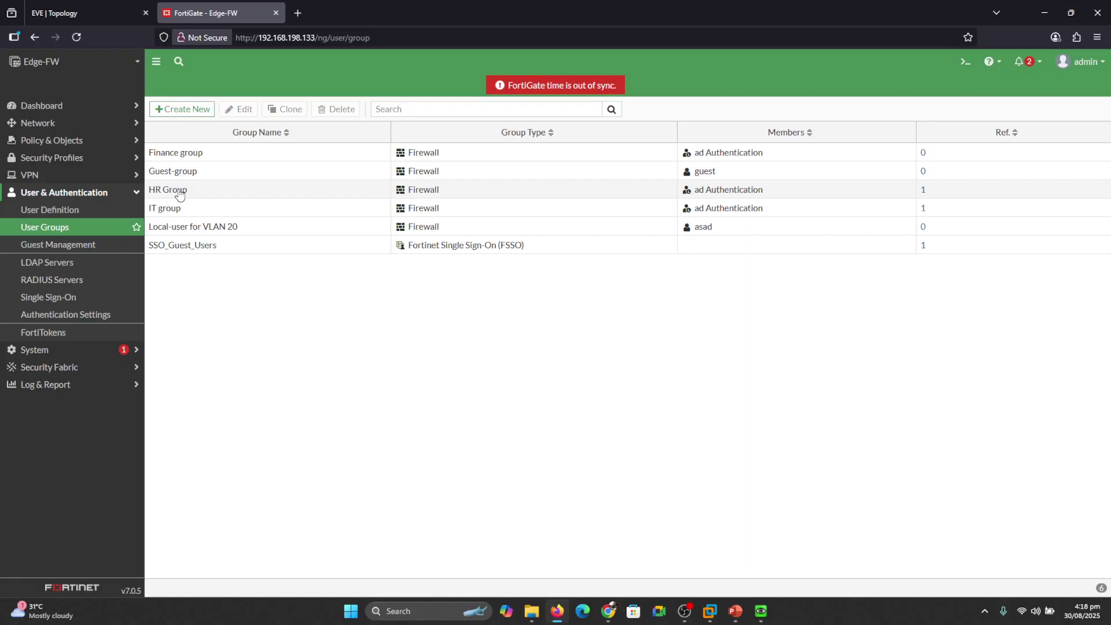
click(72, 212)
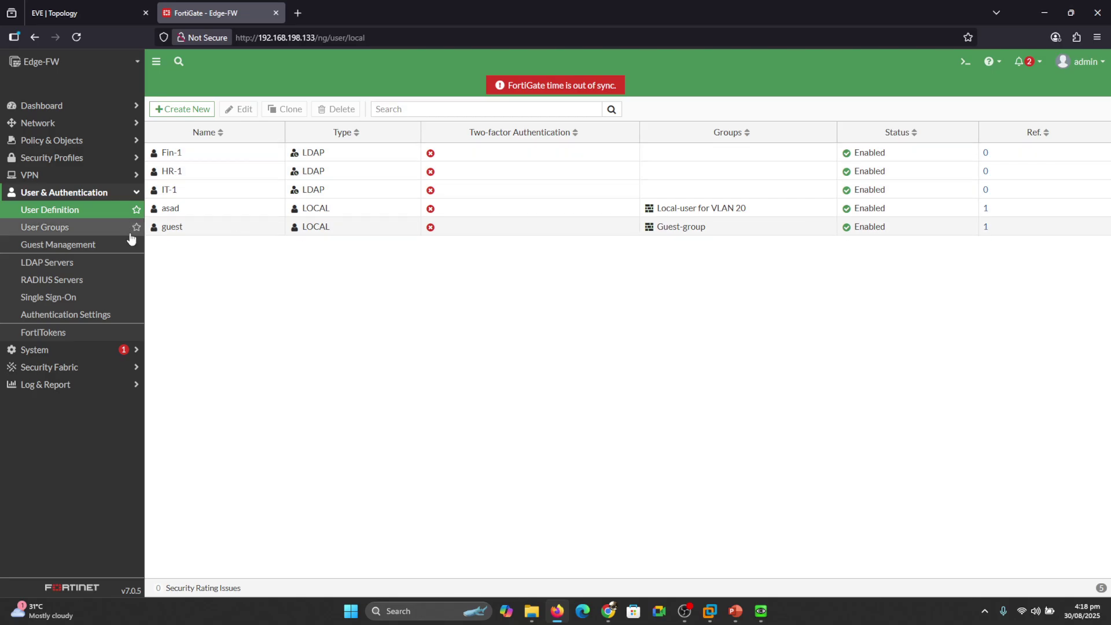
click(71, 229)
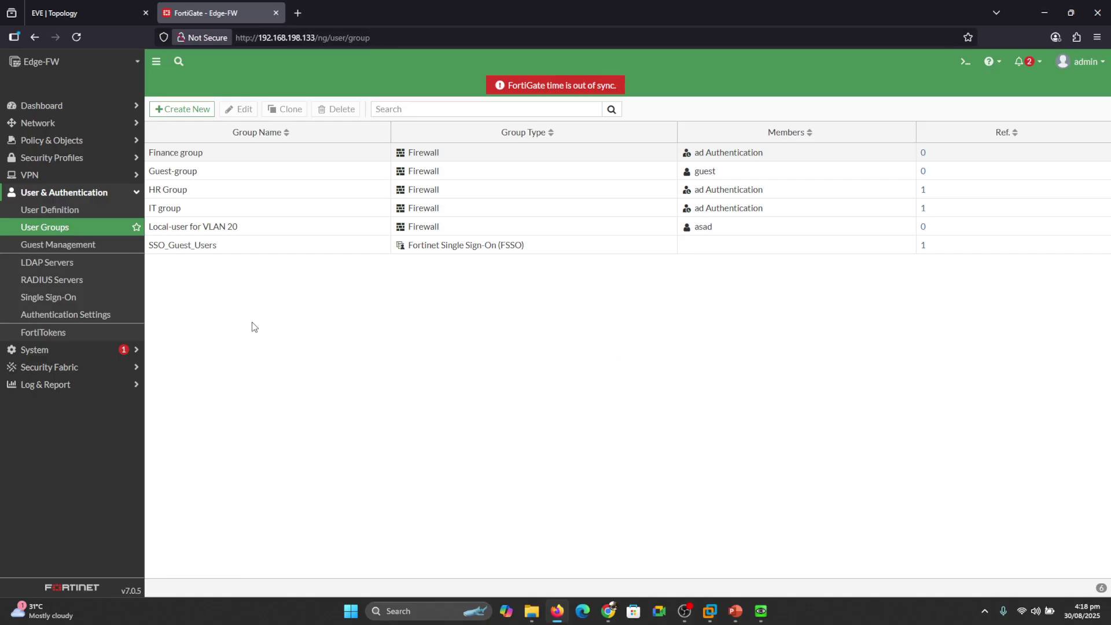
click(110, 6)
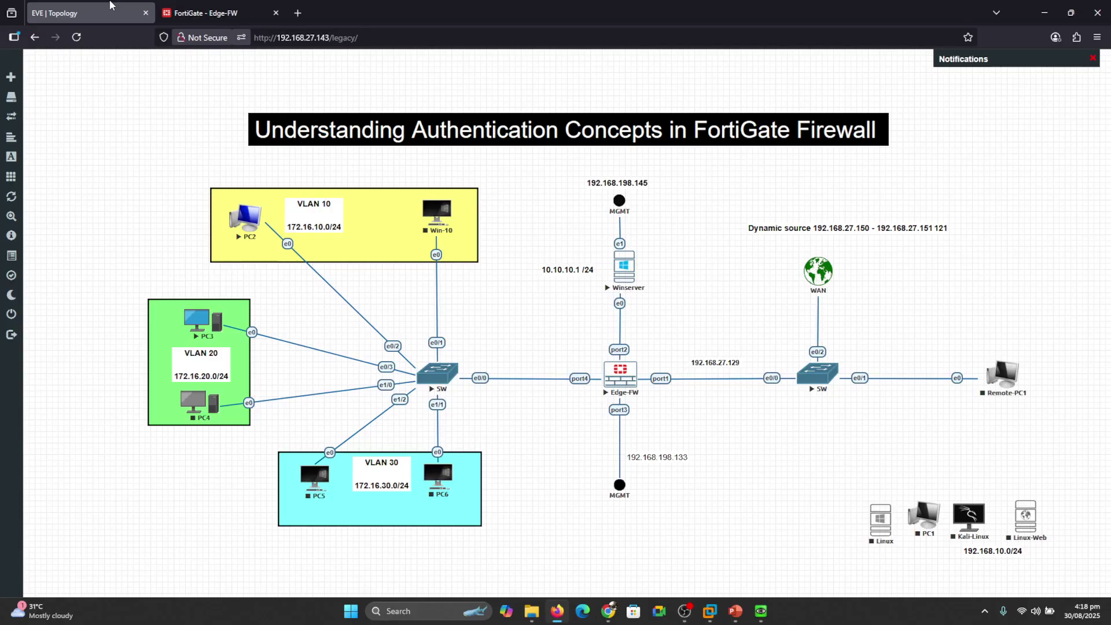